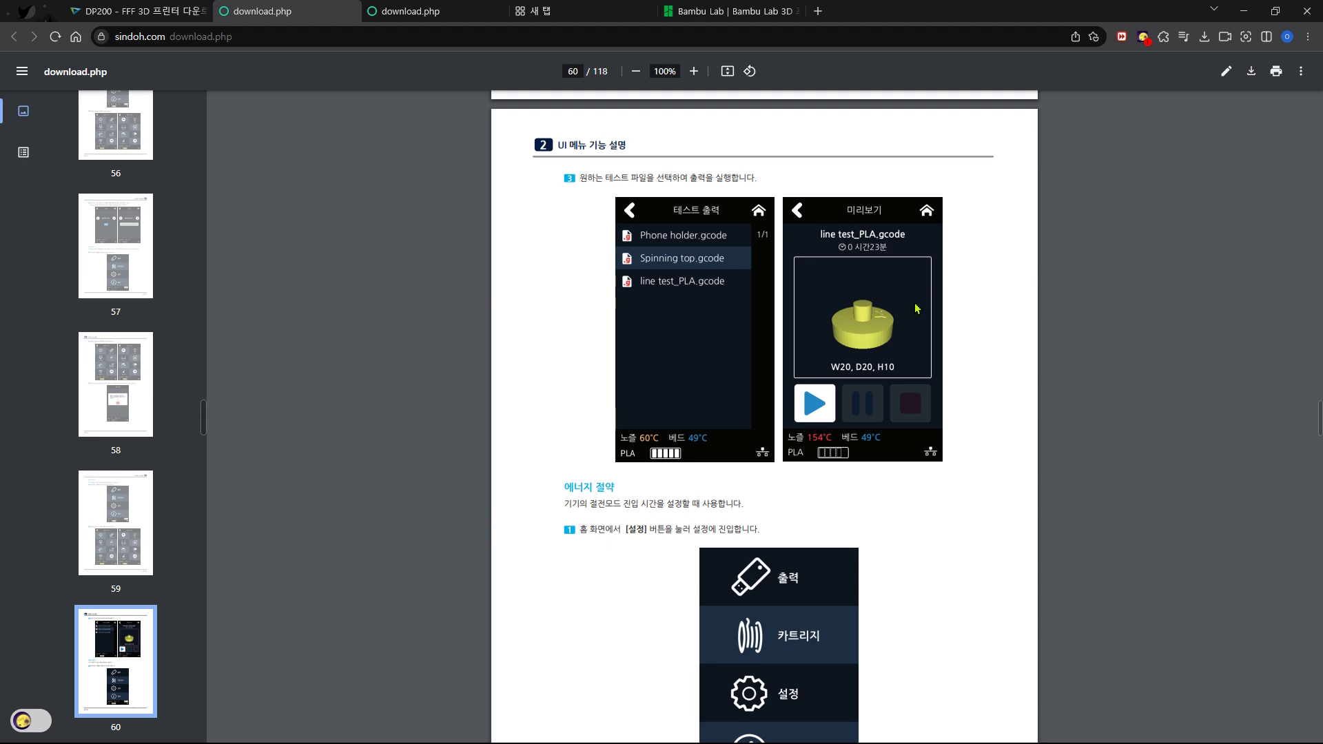
Review the energy saving section of the printer manual, and the 출력 section of the Notion course page
scroll(919, 304, "down", 8)
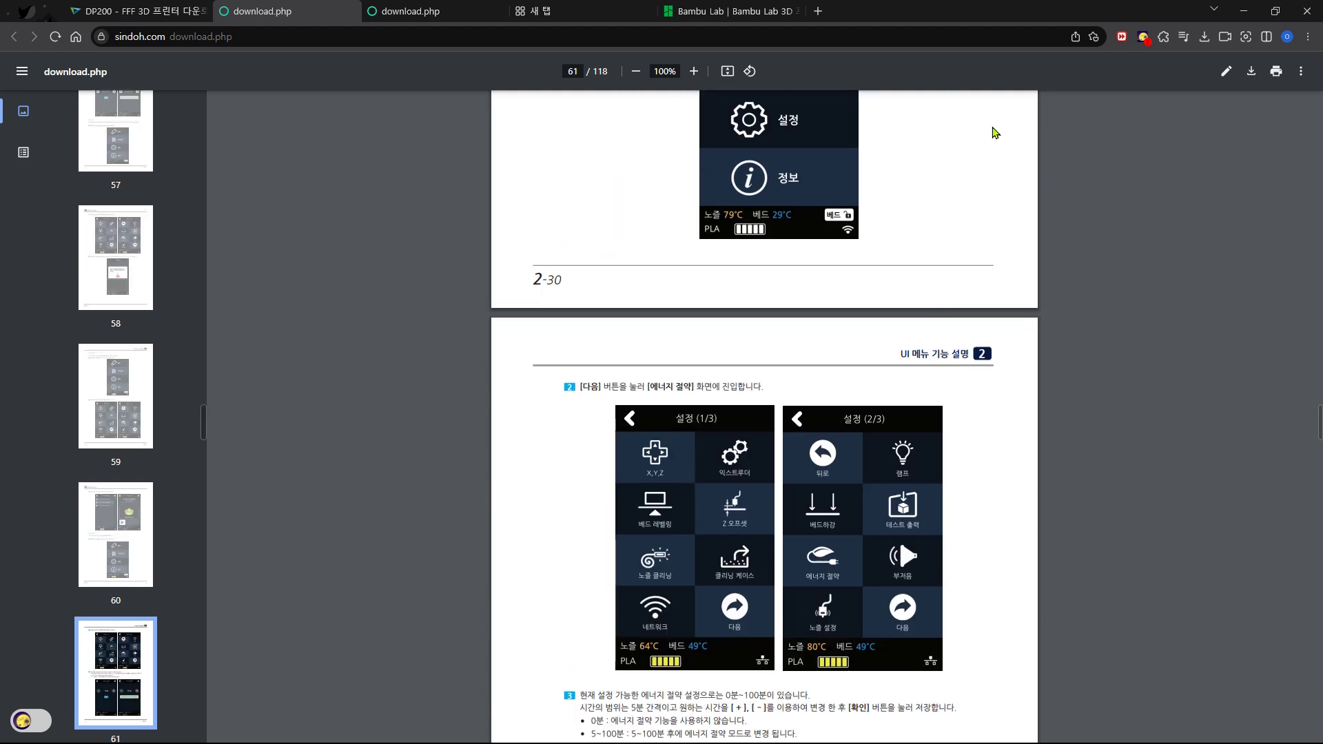
key("alt+Tab")
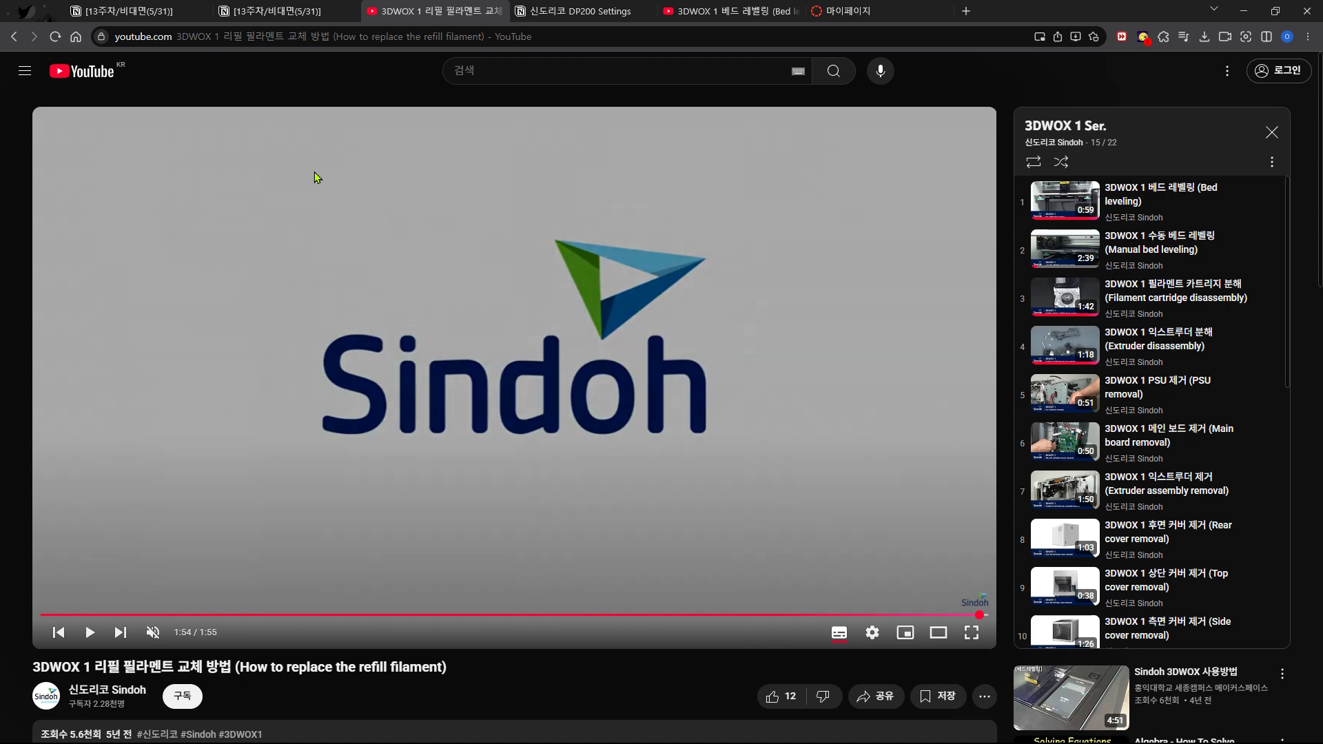
left_click(289, 11)
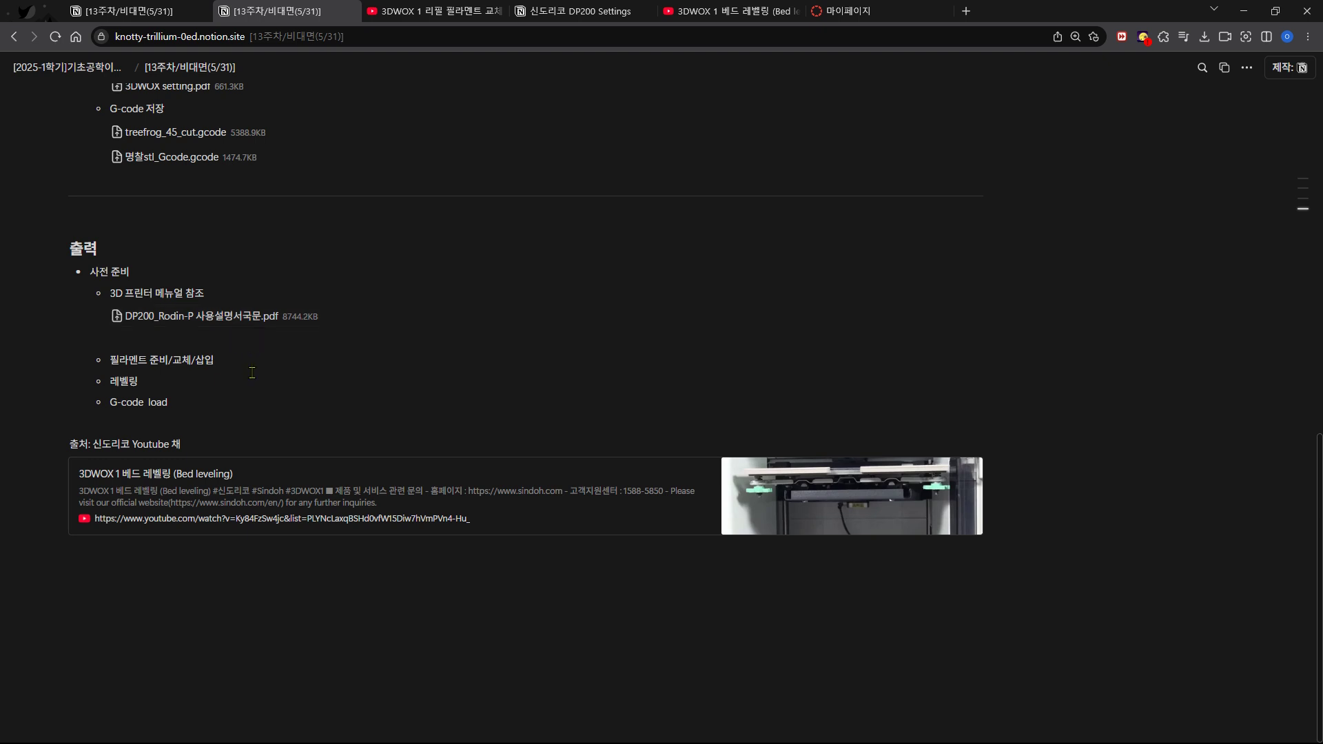
scroll(251, 379, "up", 2)
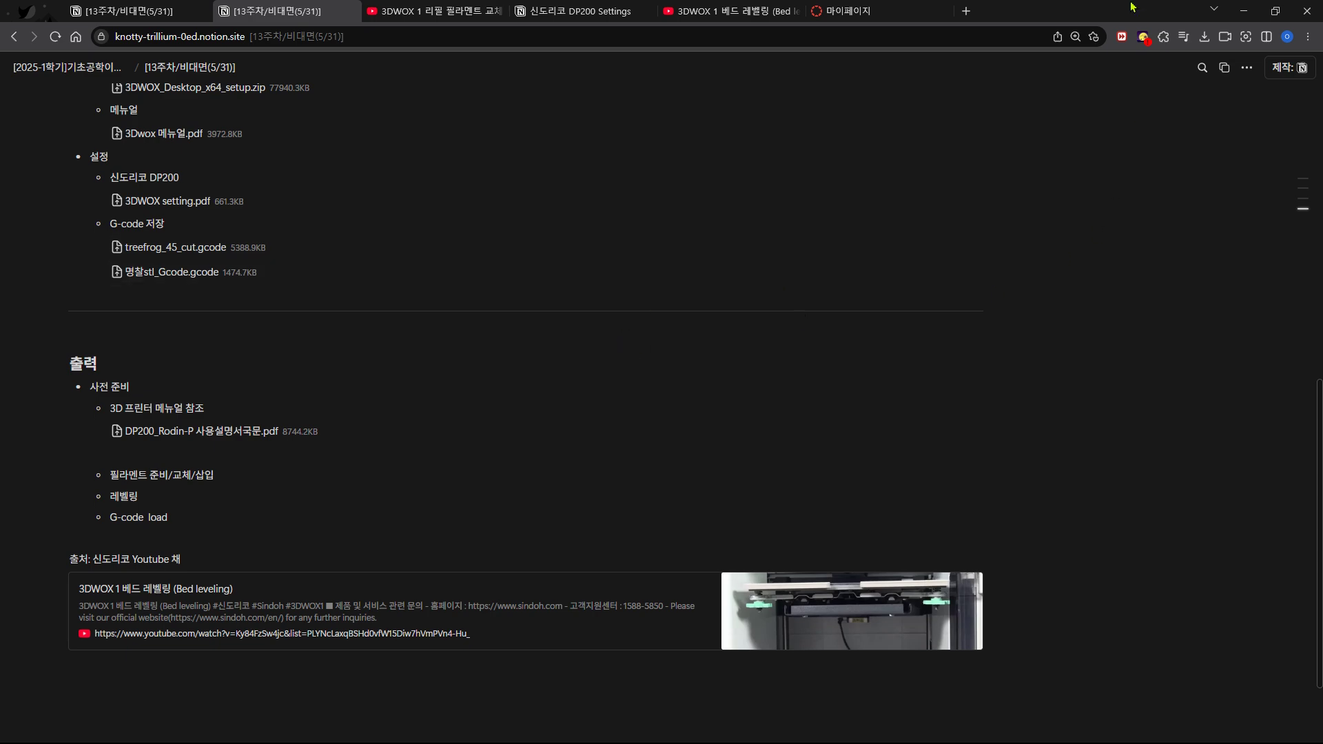
Switch to Autodesk Inventor in full-screen size and open the STL file treefrog_45_cut from the 다운로드 folder
left_click_drag(1130, 4, 1322, 31)
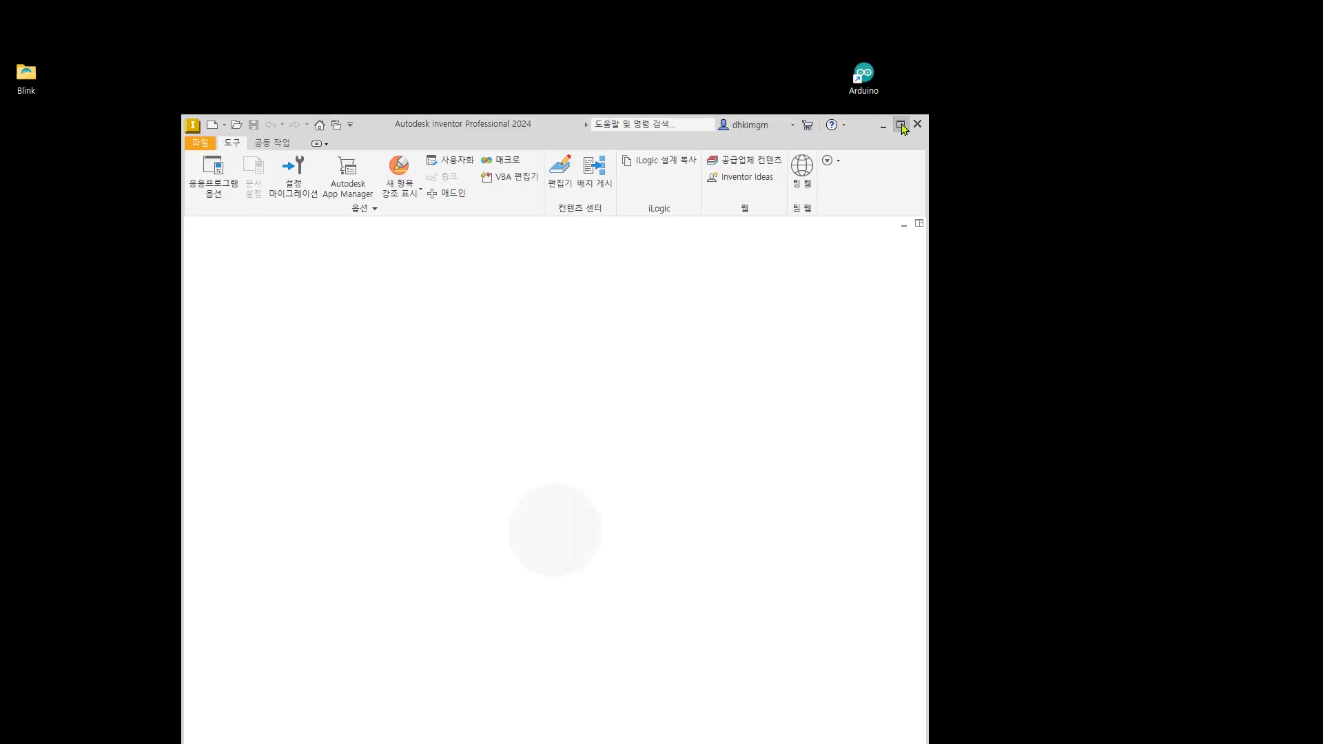
left_click(900, 126)
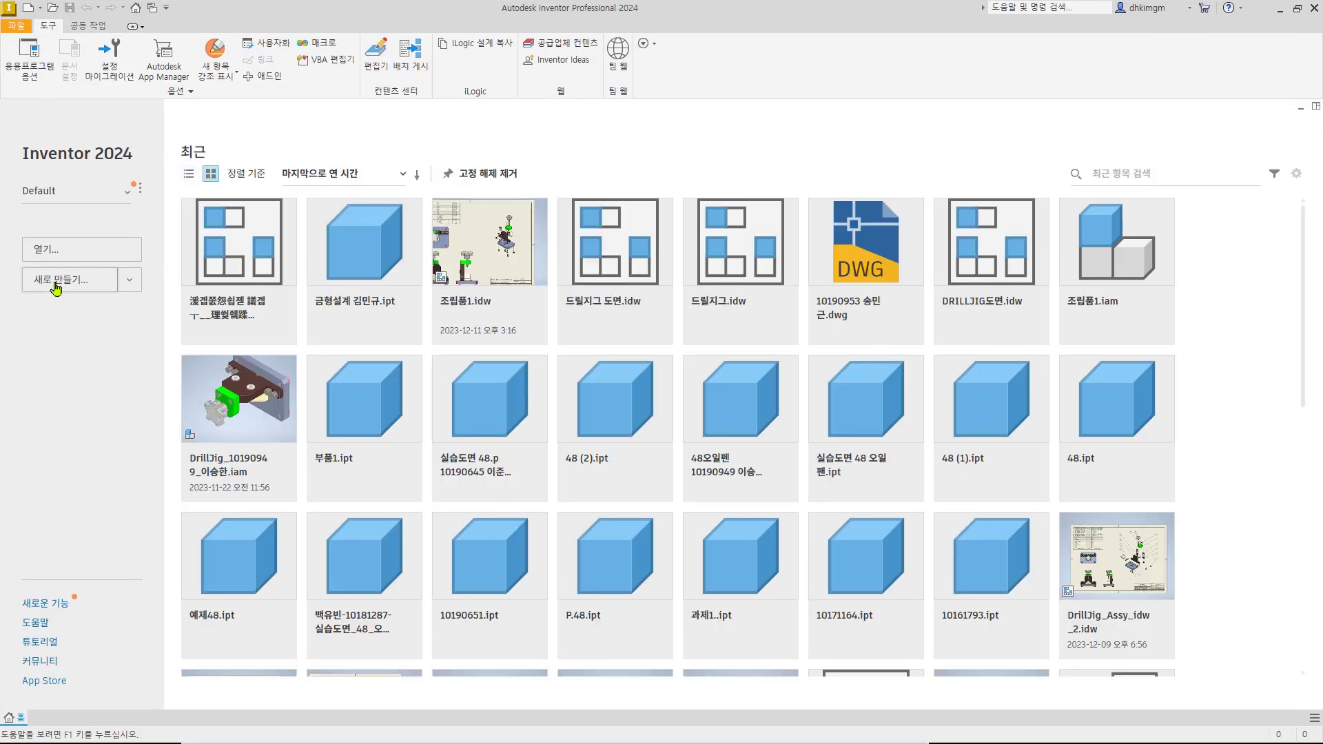
left_click(55, 256)
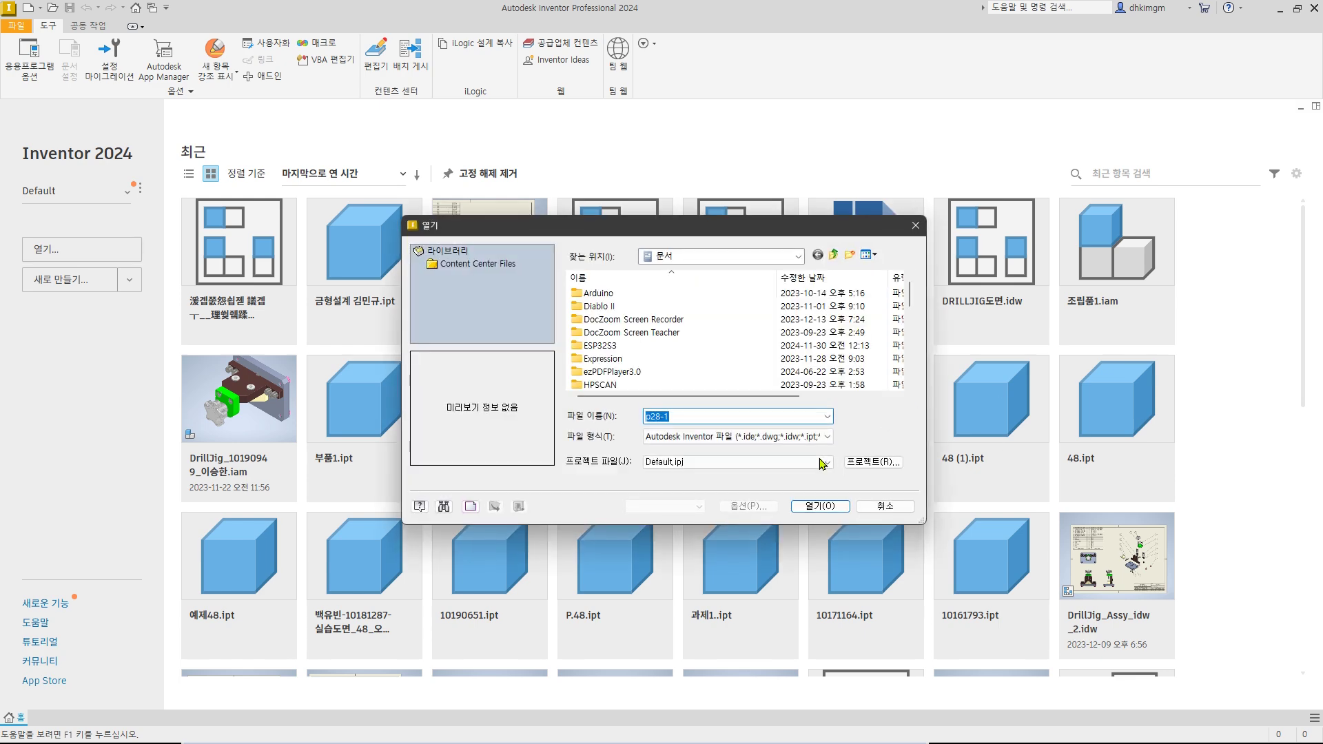
left_click(749, 442)
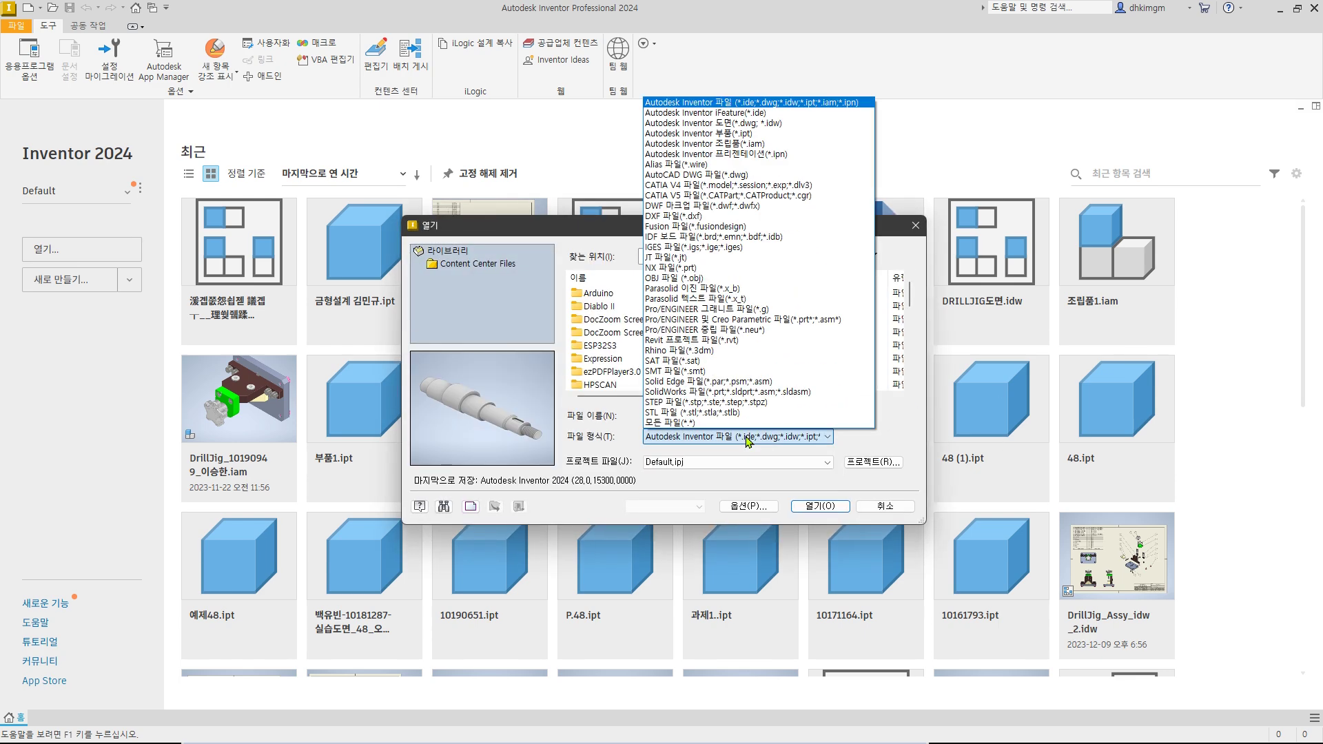
left_click(695, 414)
scroll(667, 310, "down", 5)
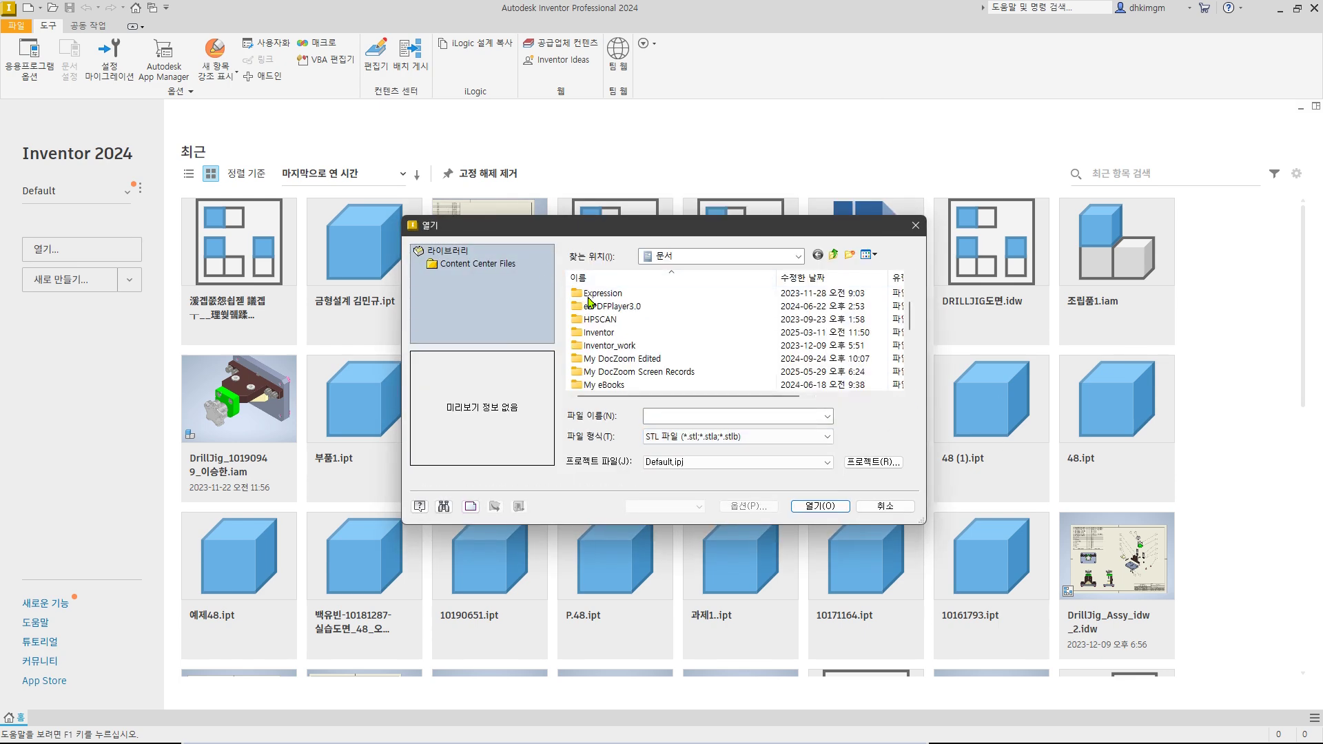
left_click(680, 257)
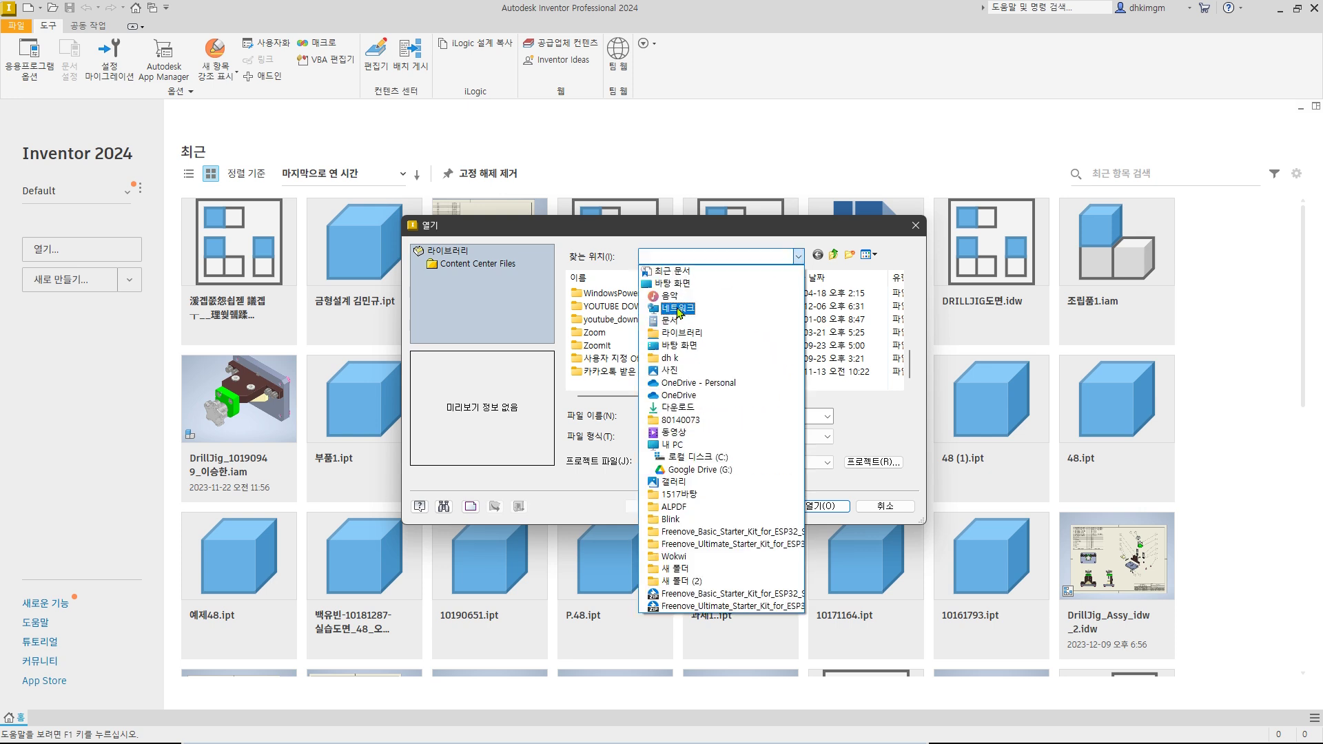
left_click(676, 408)
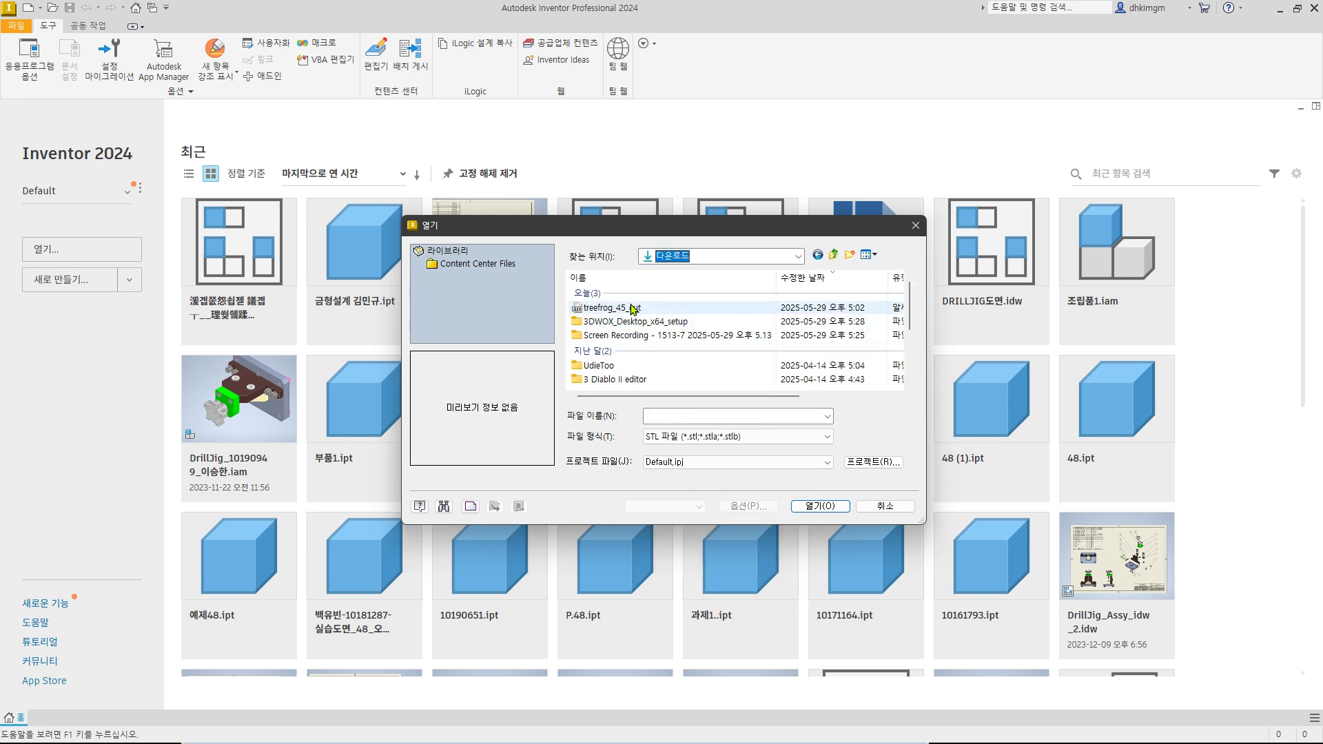
left_click(627, 310)
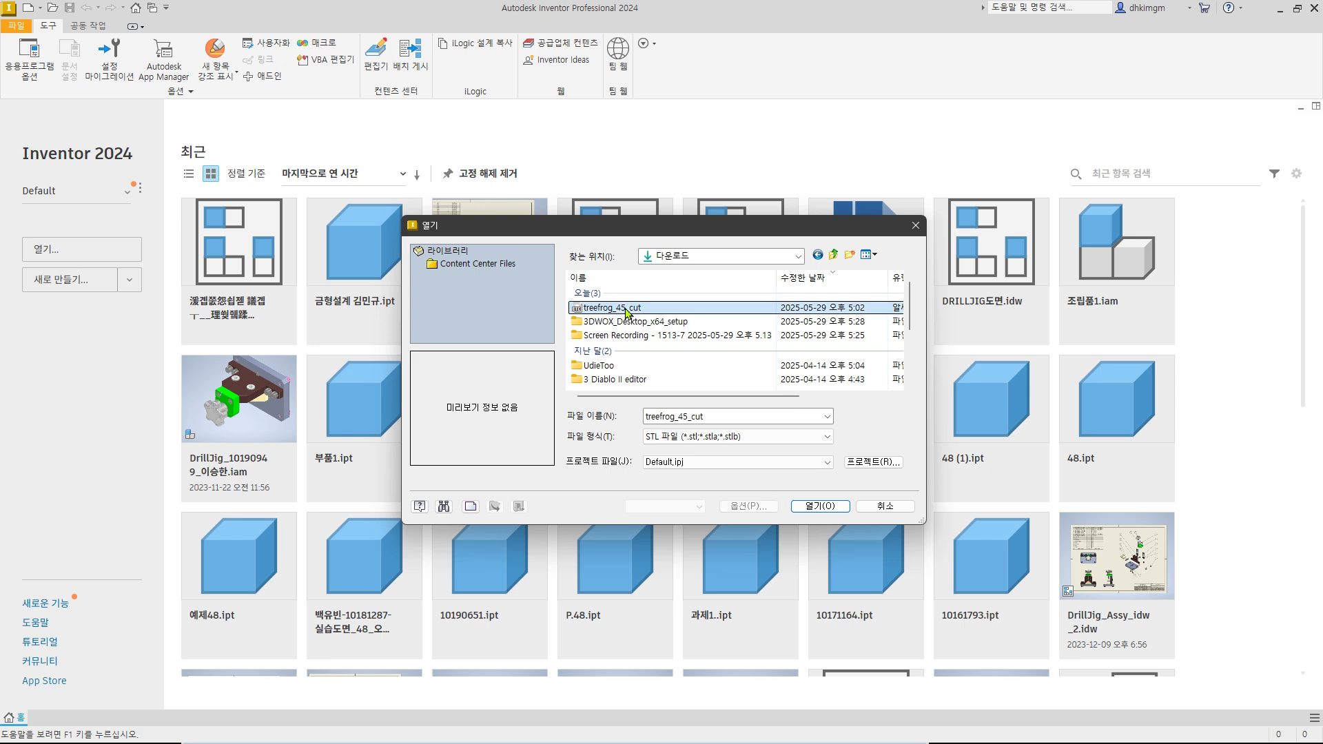
left_click(827, 508)
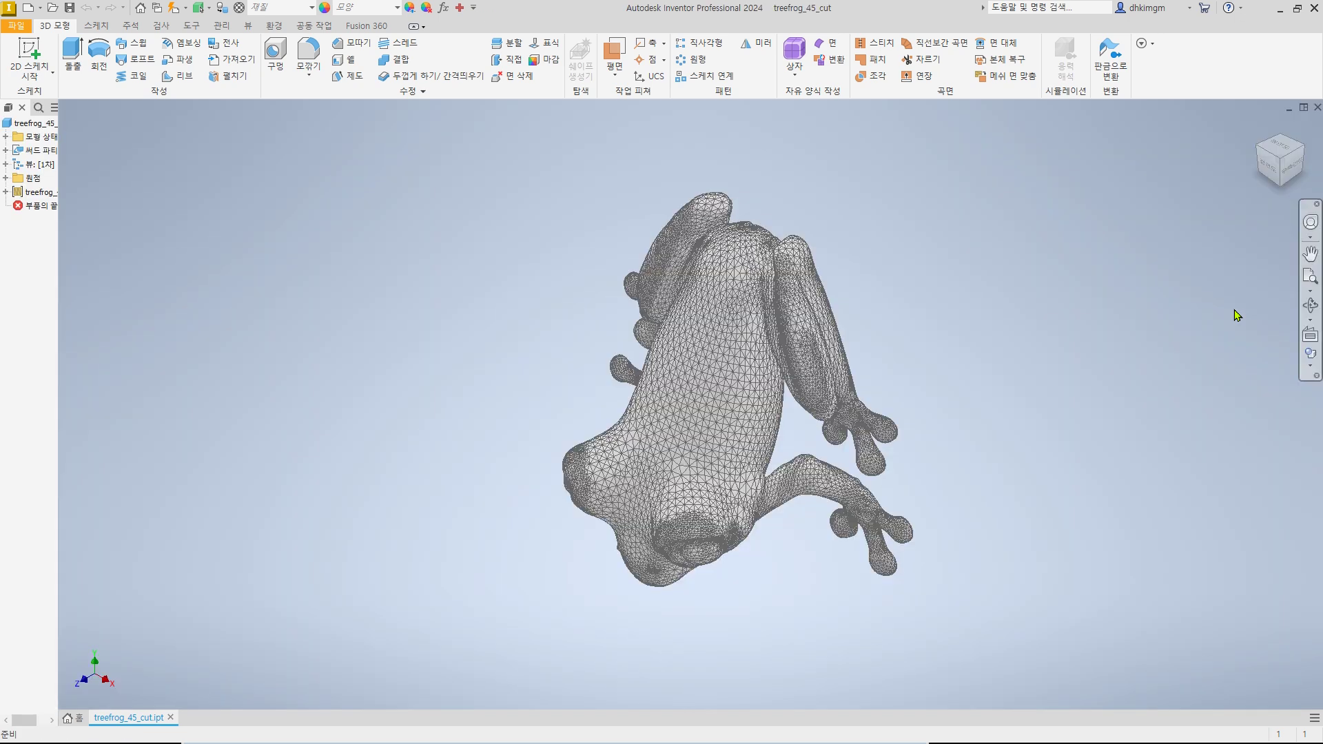
Start a 2D sketch on the XY origin plane of the frog part
middle_click_drag(683, 470, 752, 403, "shift")
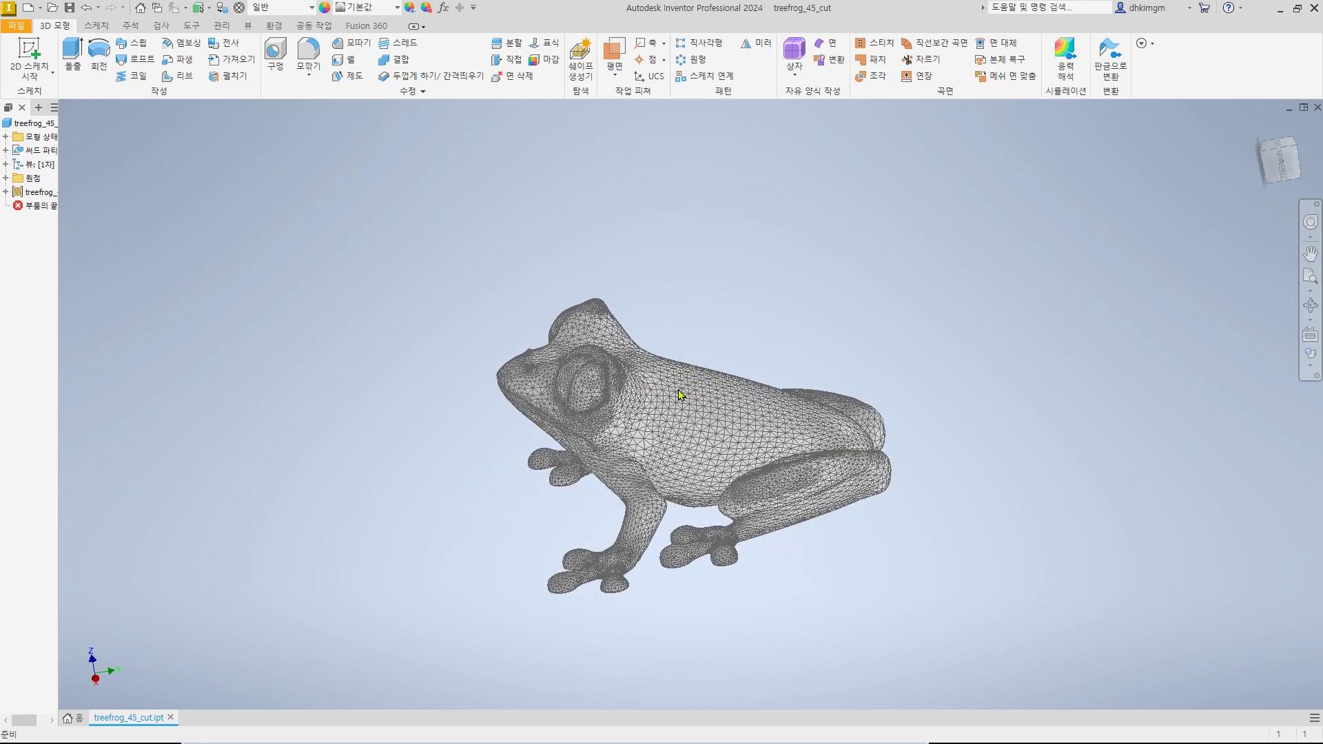
scroll(763, 377, "down", 3)
middle_click_drag(764, 377, 742, 412, "shift")
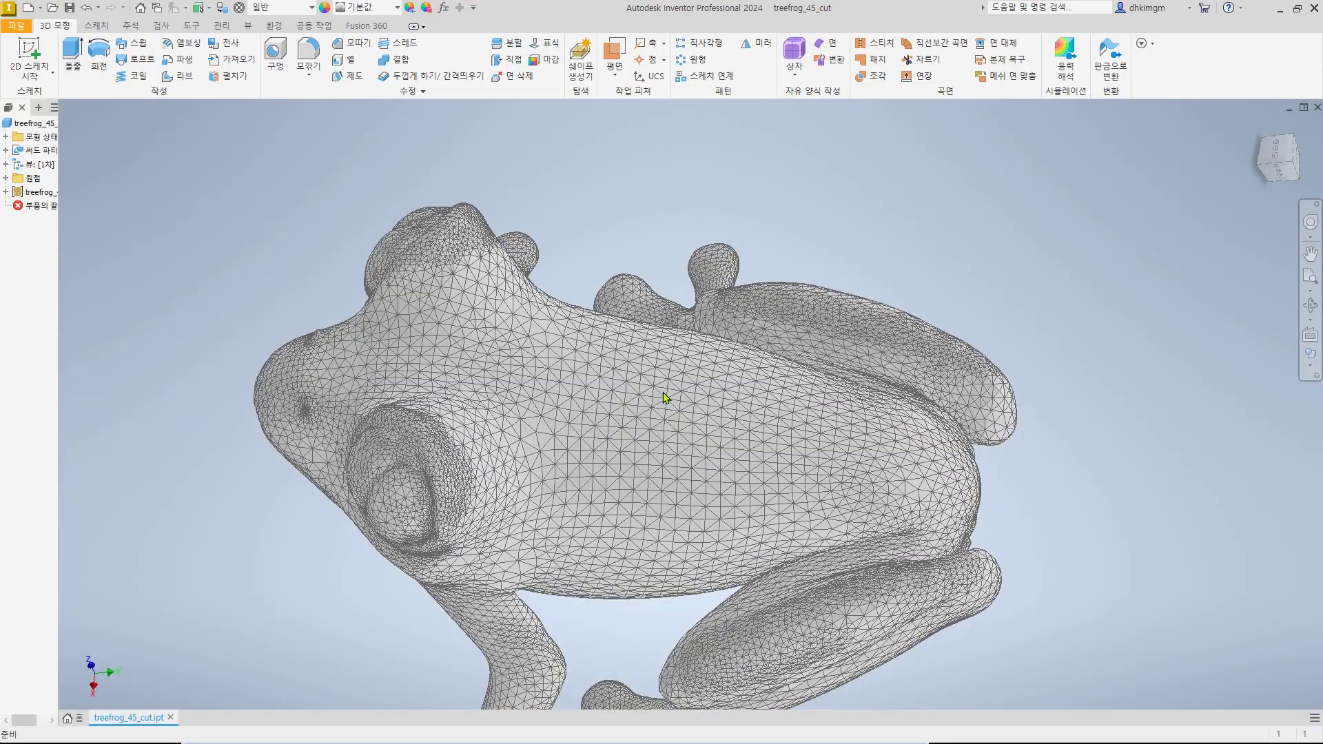
scroll(659, 395, "up", 5)
middle_click_drag(659, 433, 727, 341, "shift")
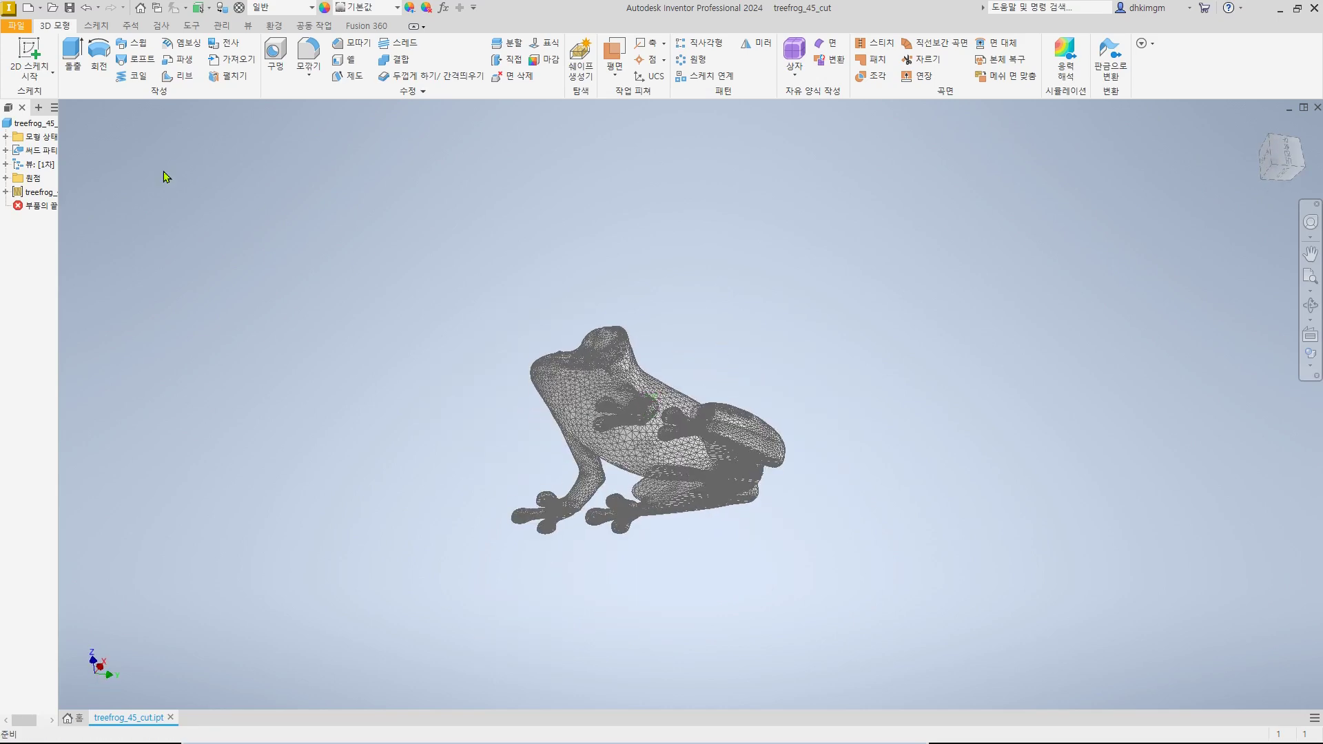
left_click(6, 179)
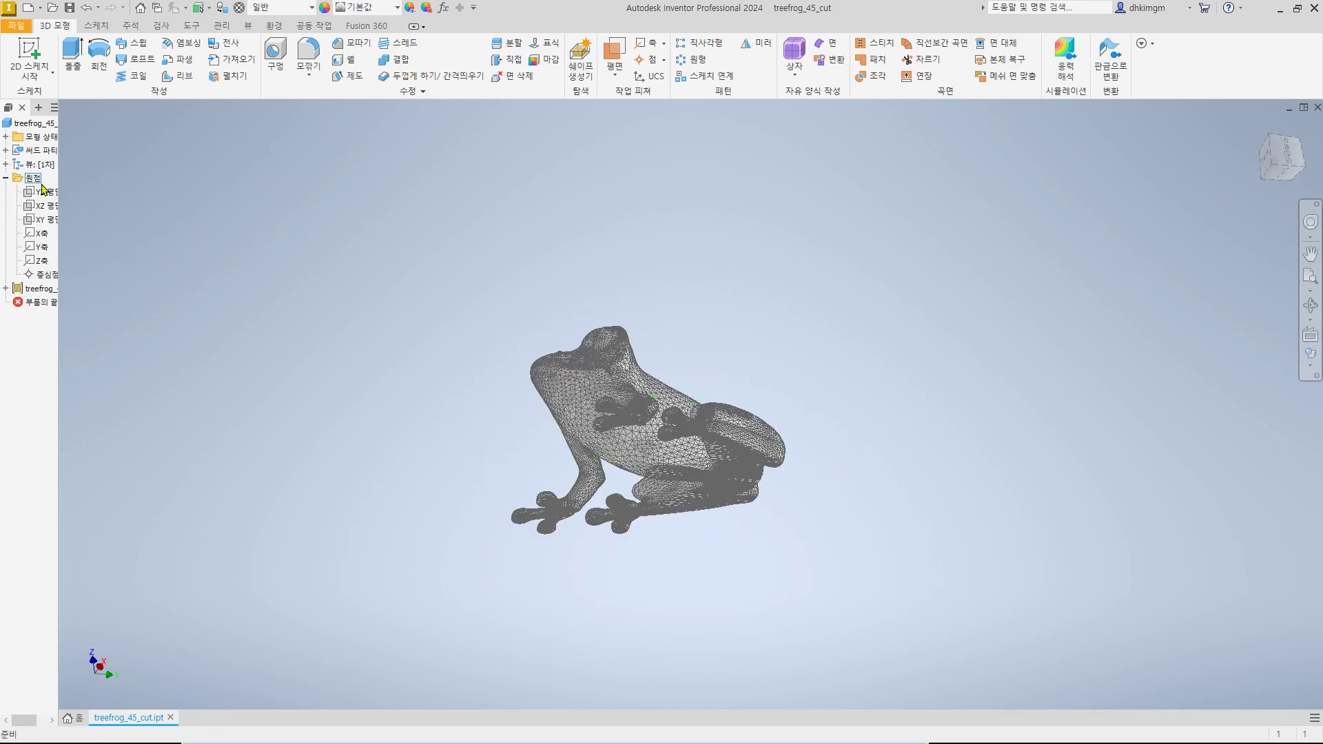
left_click(44, 220)
middle_click_drag(822, 402, 805, 486, "shift")
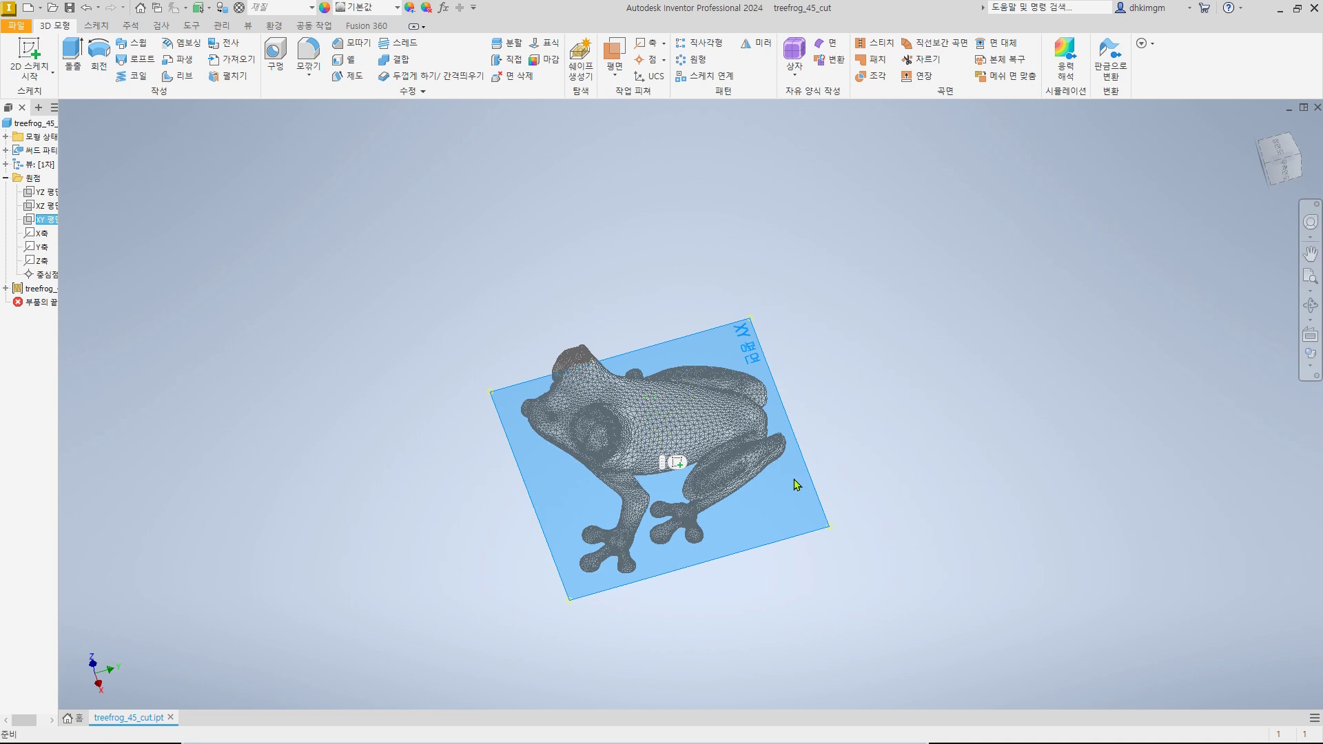
left_click(685, 462)
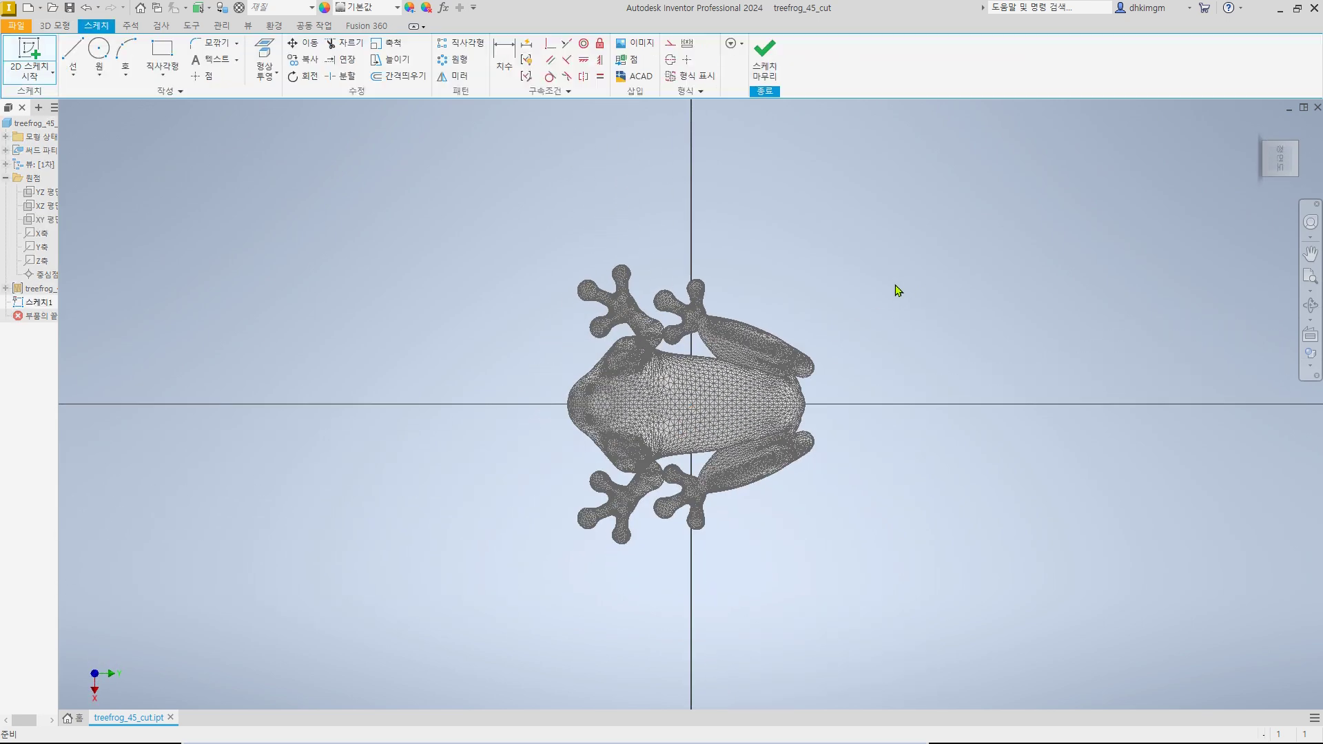
Sketch a centre-point circle about 10.6 mm in diameter, centred on the origin beneath the frog
right_click(876, 258)
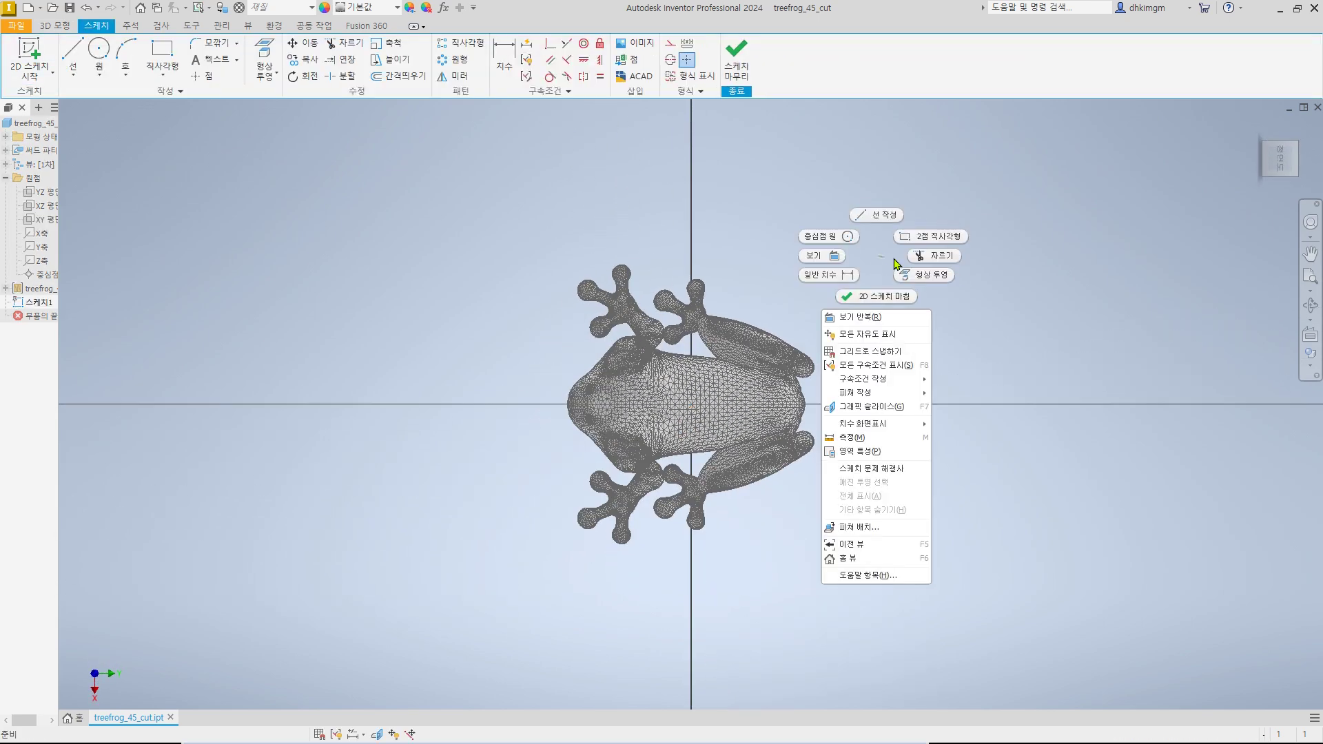
left_click(827, 242)
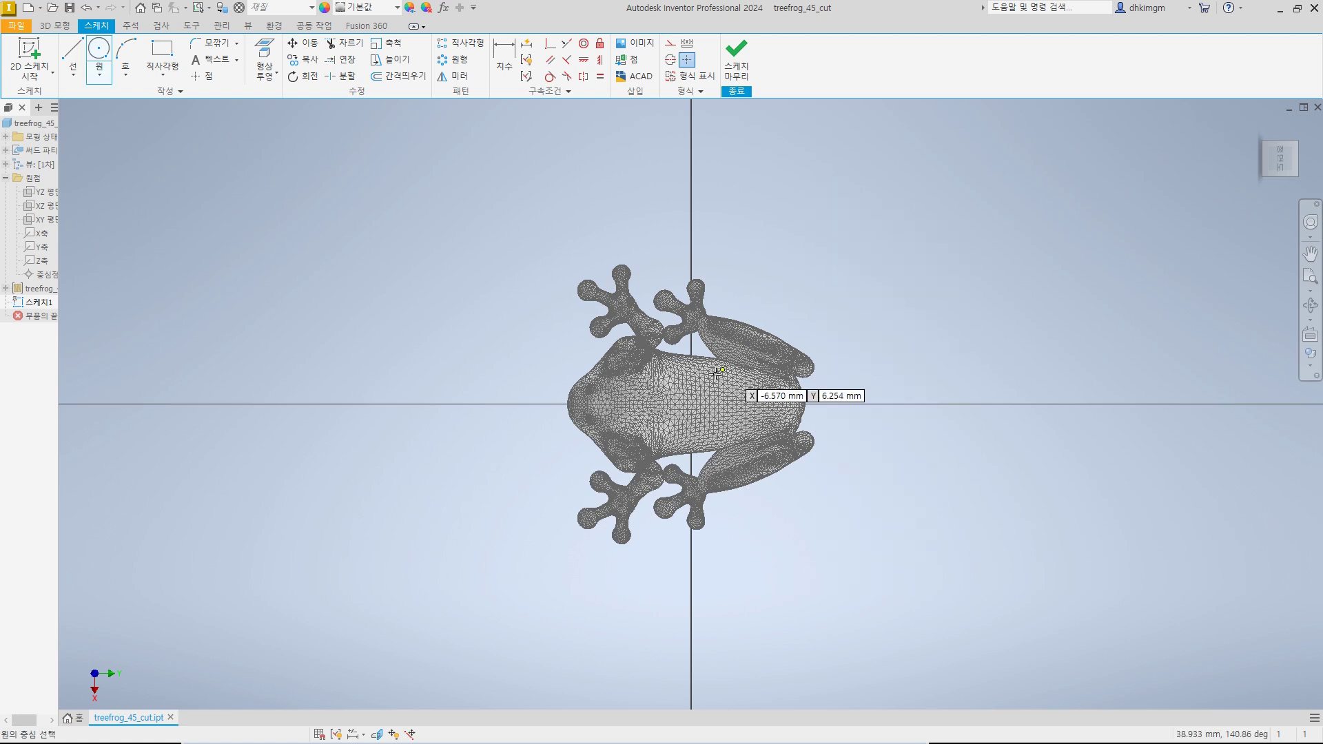
left_click(692, 404)
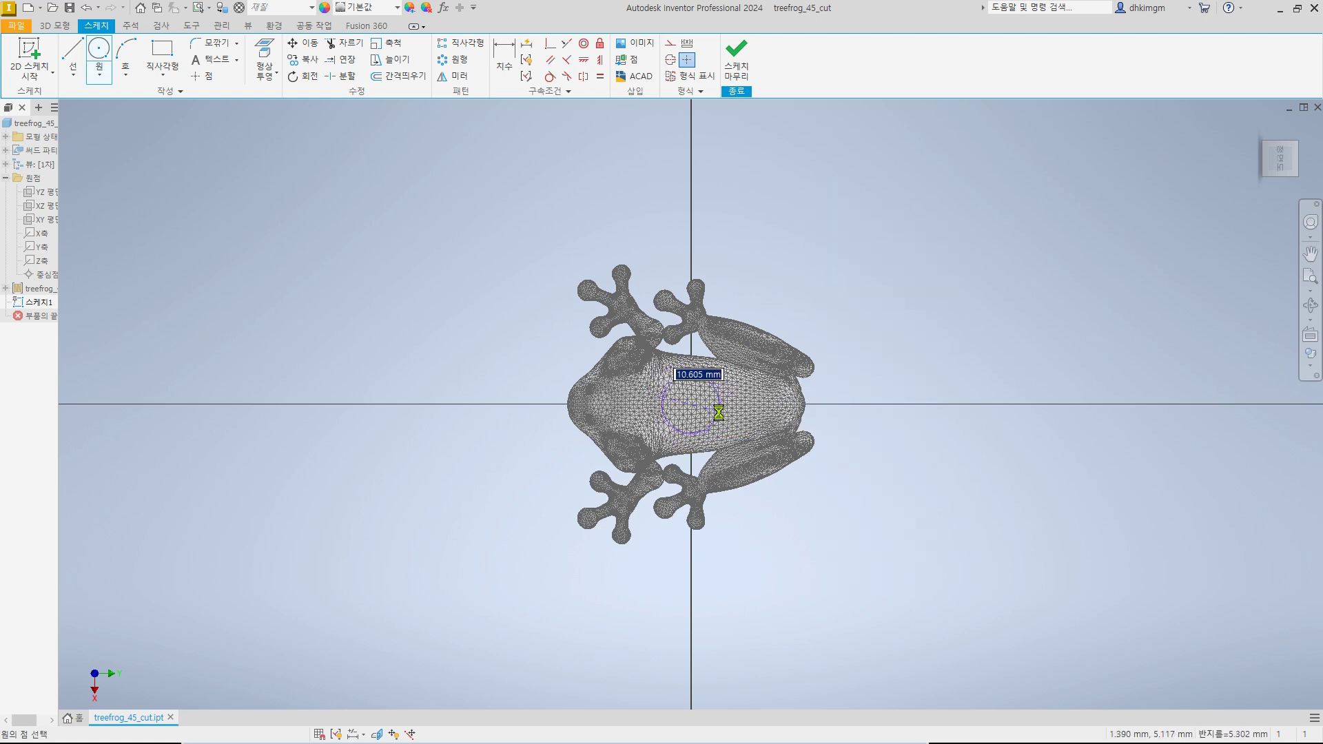
Set the circle's diameter dimension to 10 mm and finish the sketch
right_click(816, 304)
left_click(810, 336)
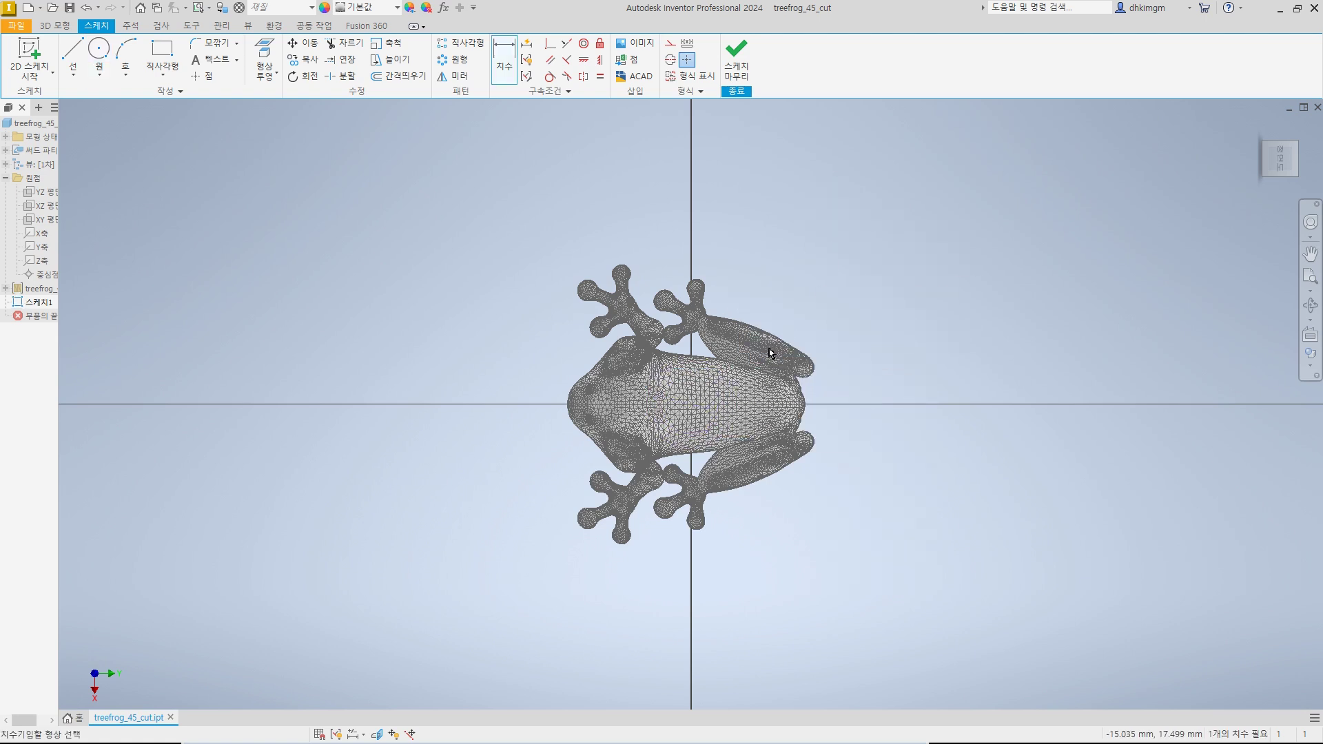
left_click(711, 382)
left_click(767, 309)
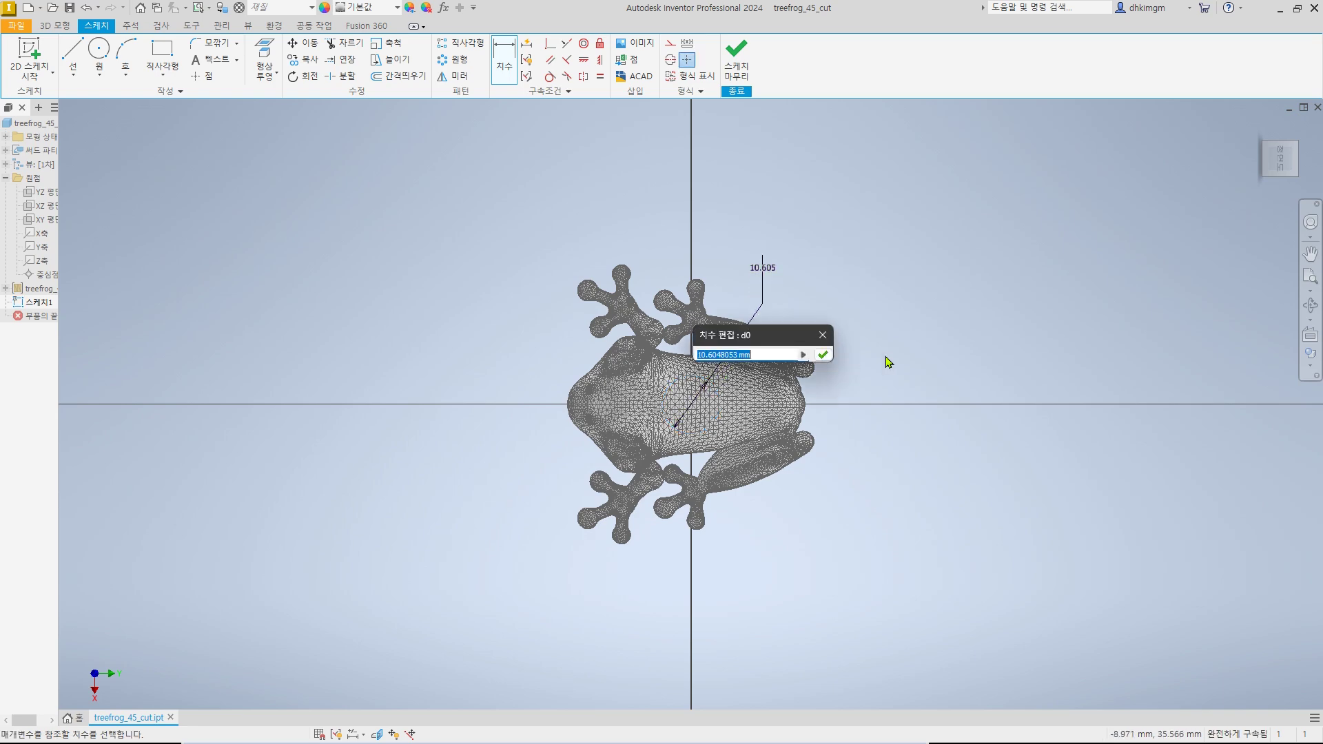
type("10")
key("Return")
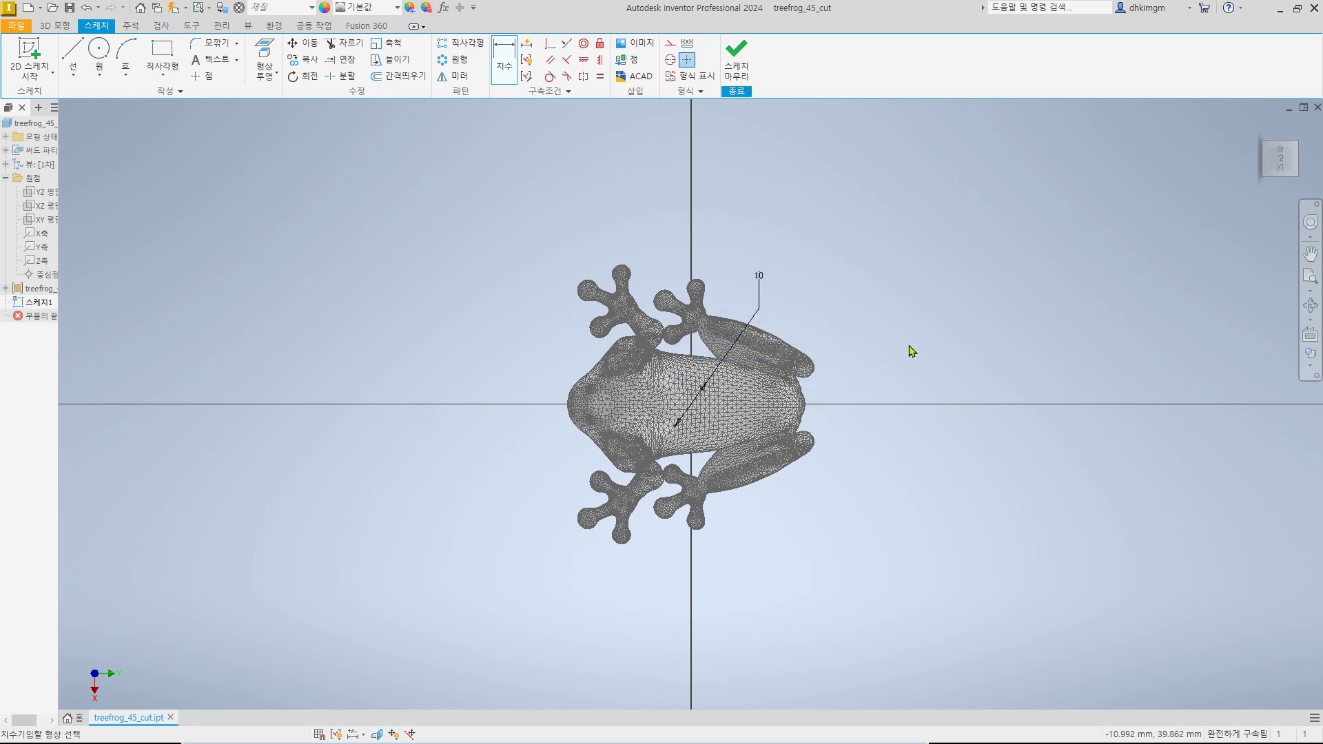
mouse_move(812, 481)
middle_mouse_down("shift")
mouse_move(809, 366)
mouse_move(658, 470)
middle_mouse_up("shift")
left_click(736, 62)
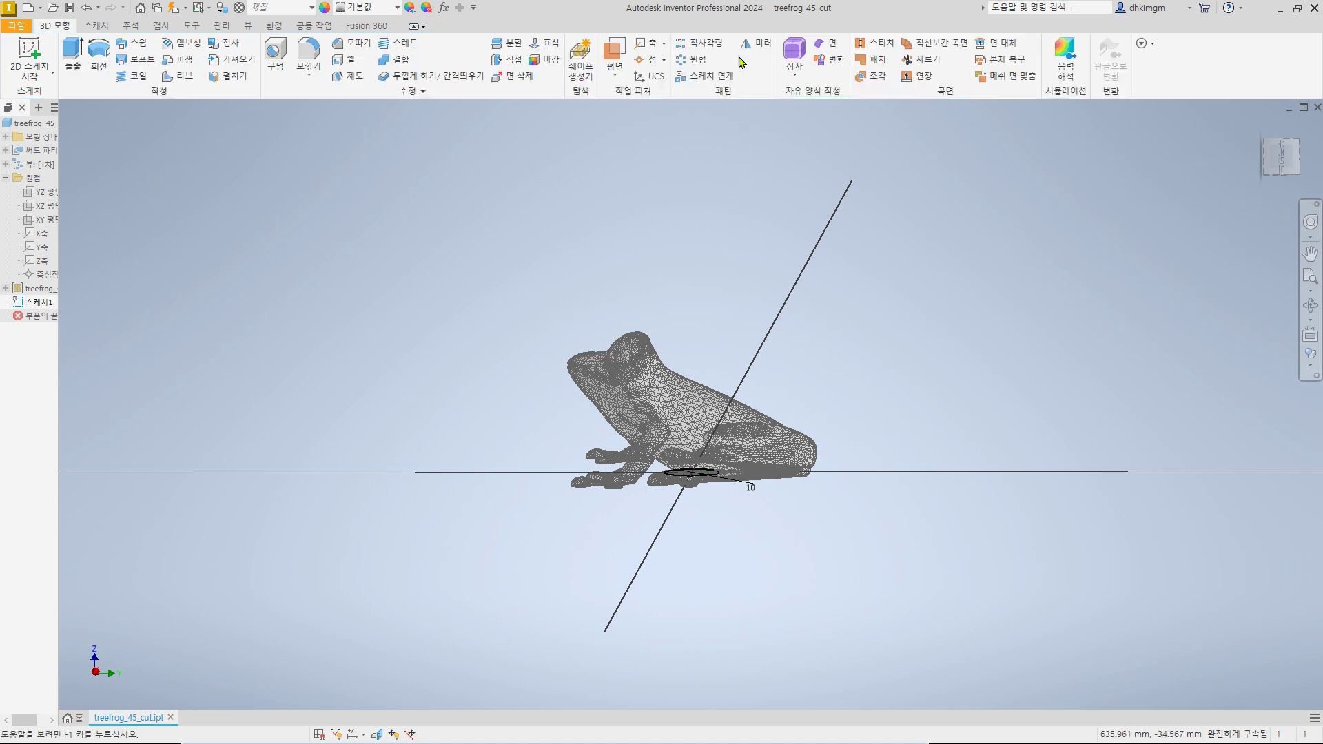
Extrude the circle 100 mm as a solid, and again as a 100 mm cut with a -30 deg taper
right_click(899, 280)
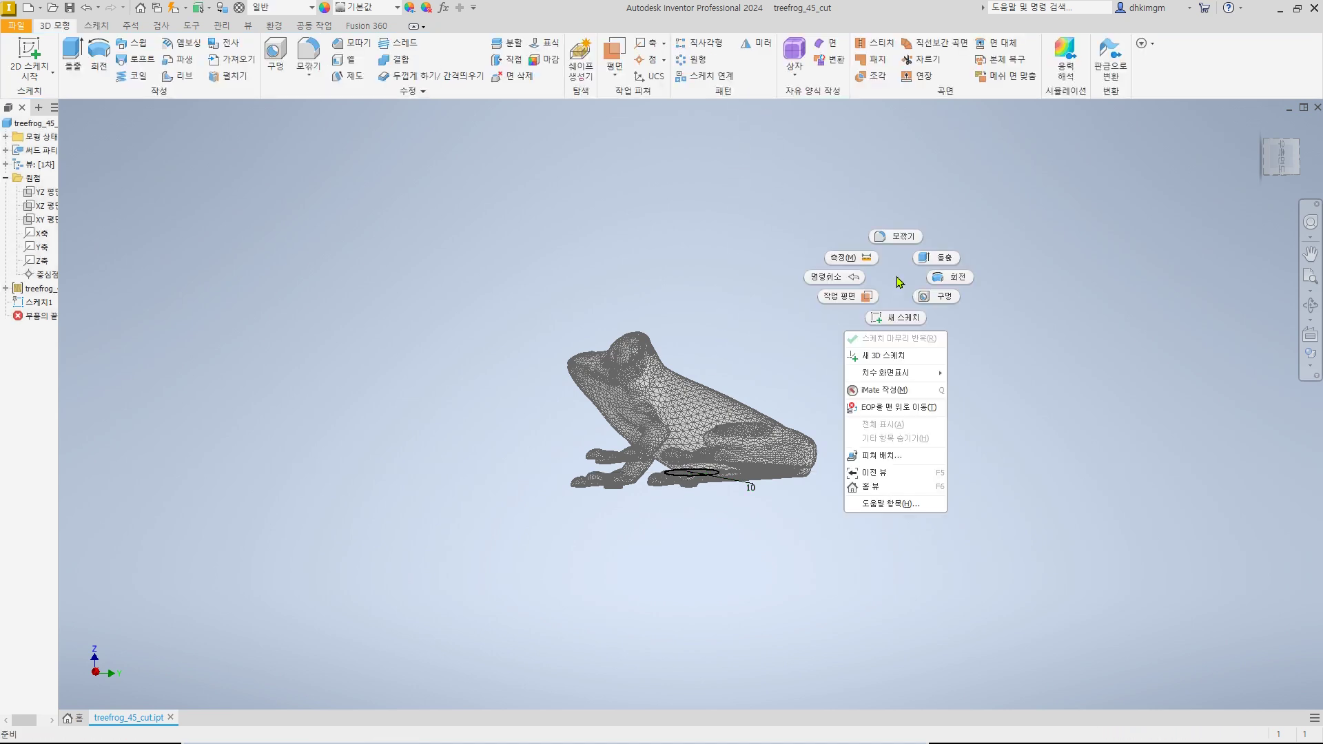
left_click(935, 259)
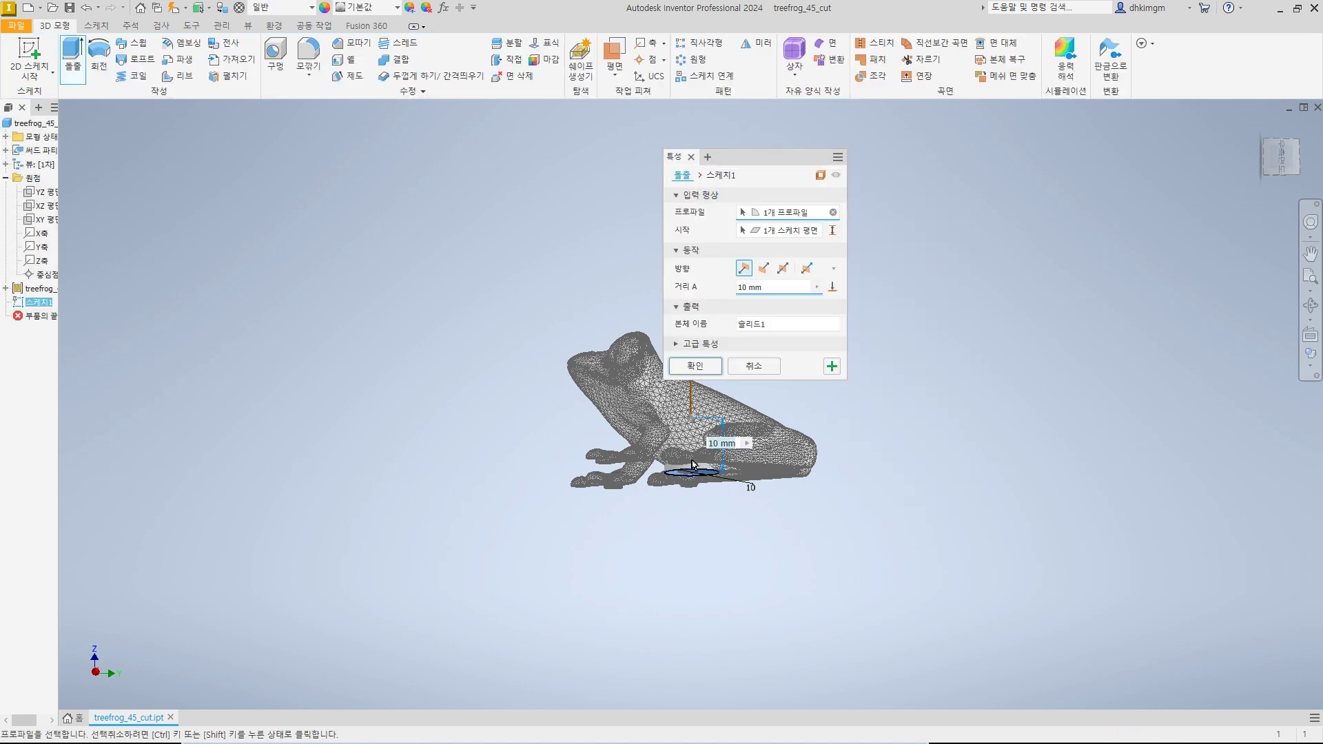
middle_click_drag(866, 438, 842, 463, "shift")
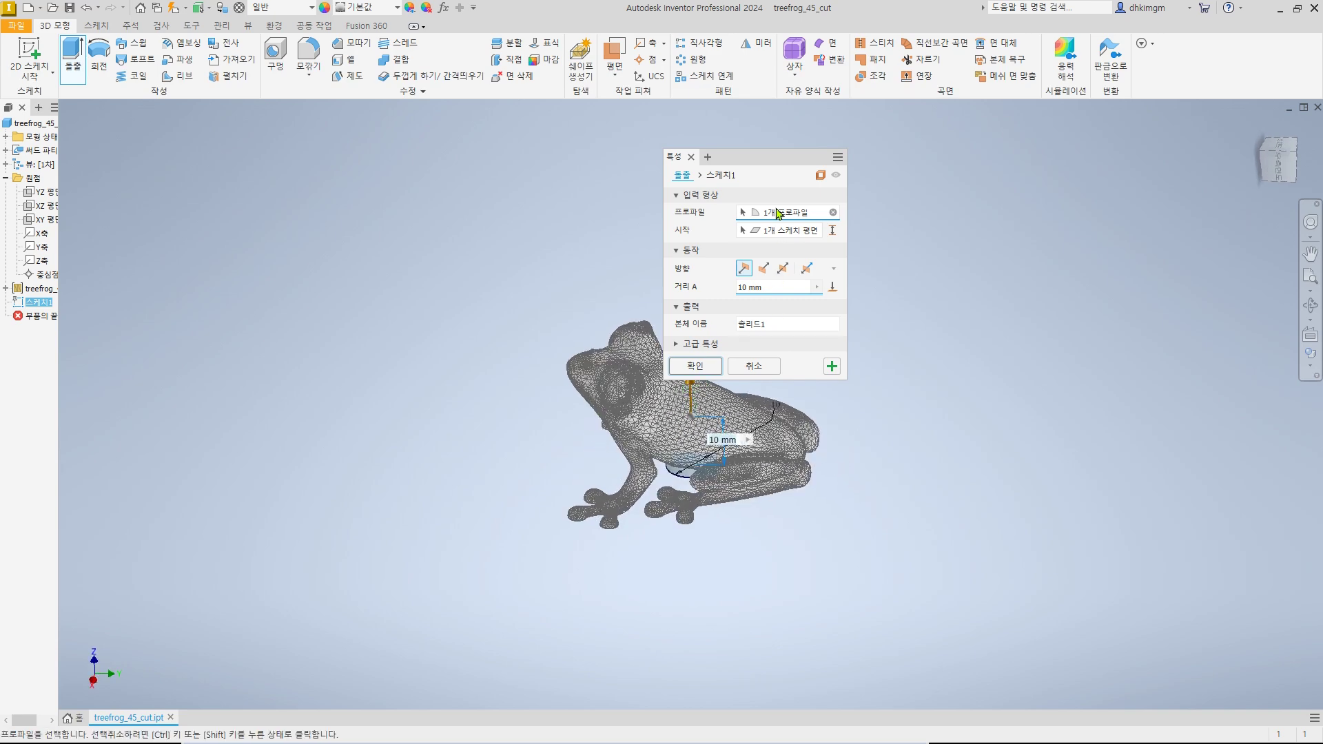
left_click_drag(774, 162, 983, 168)
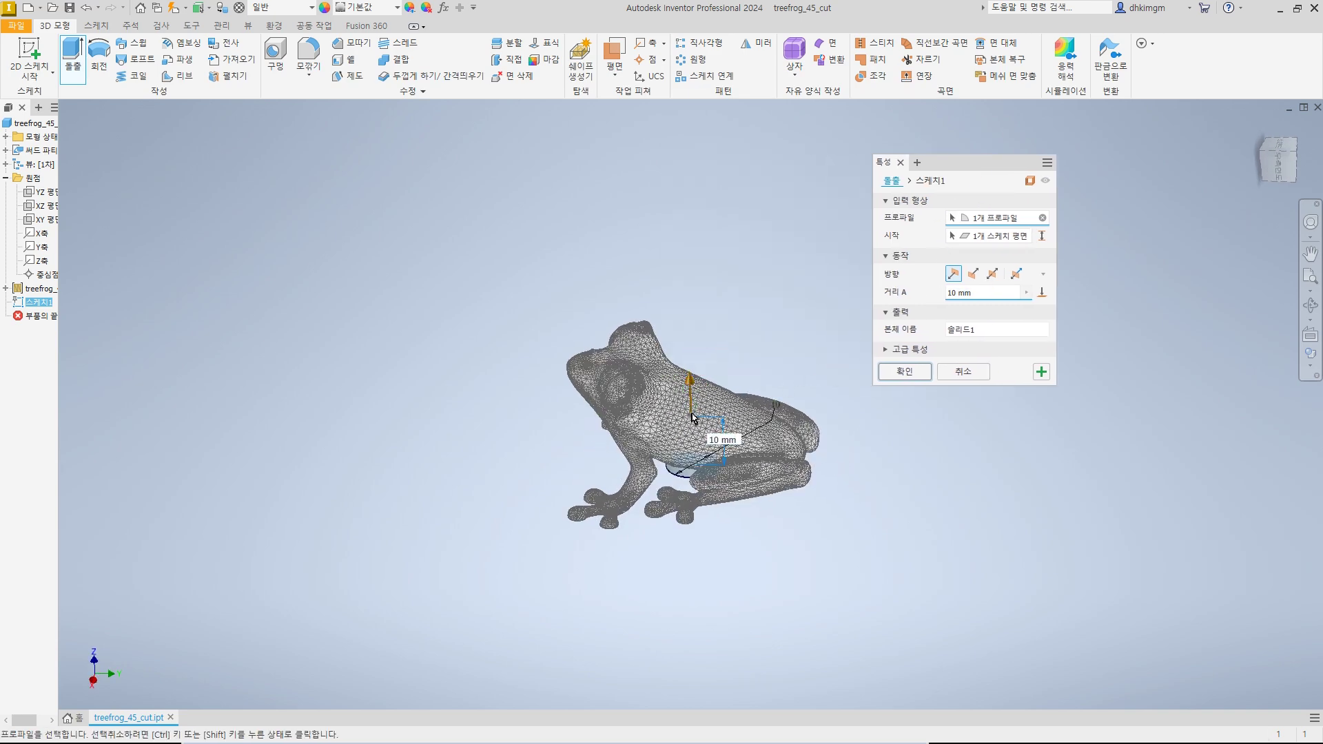
left_click_drag(692, 415, 728, 402)
left_click(964, 293)
type("100")
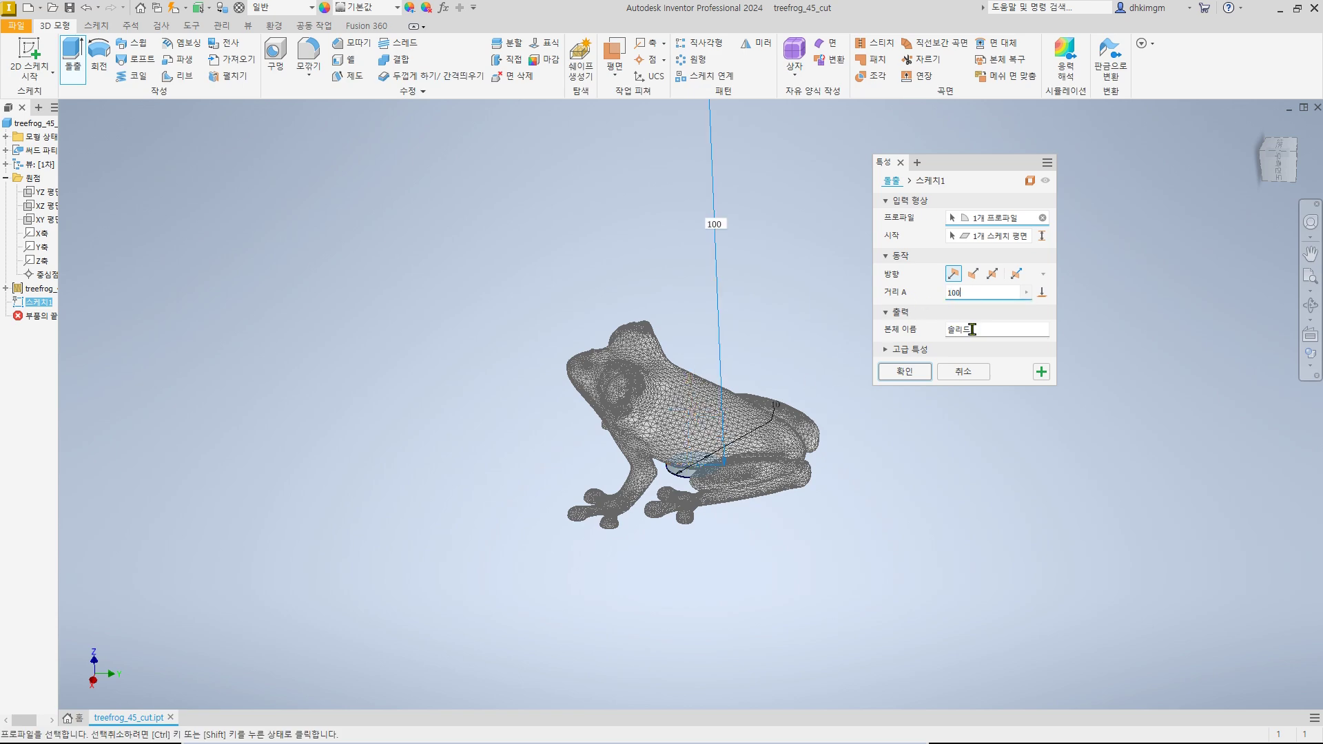
middle_click_drag(847, 360, 924, 340, "shift")
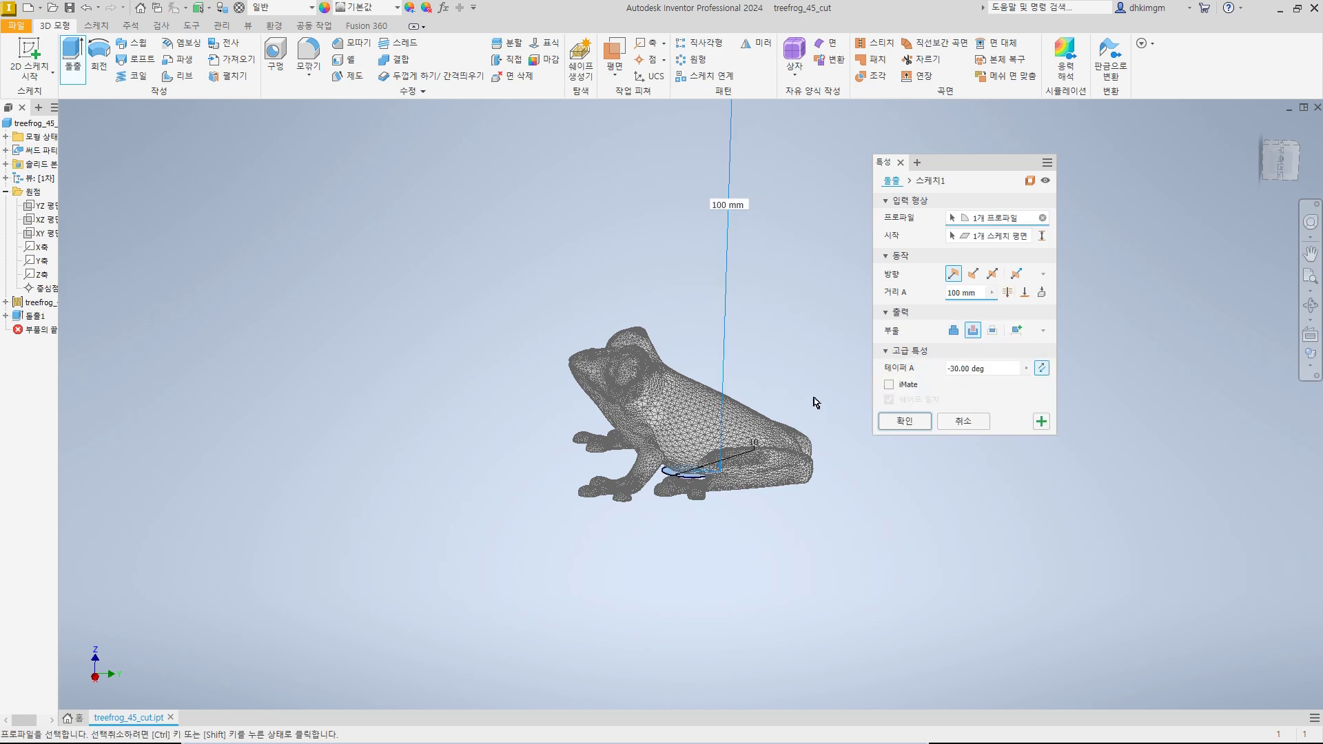
left_click(902, 422)
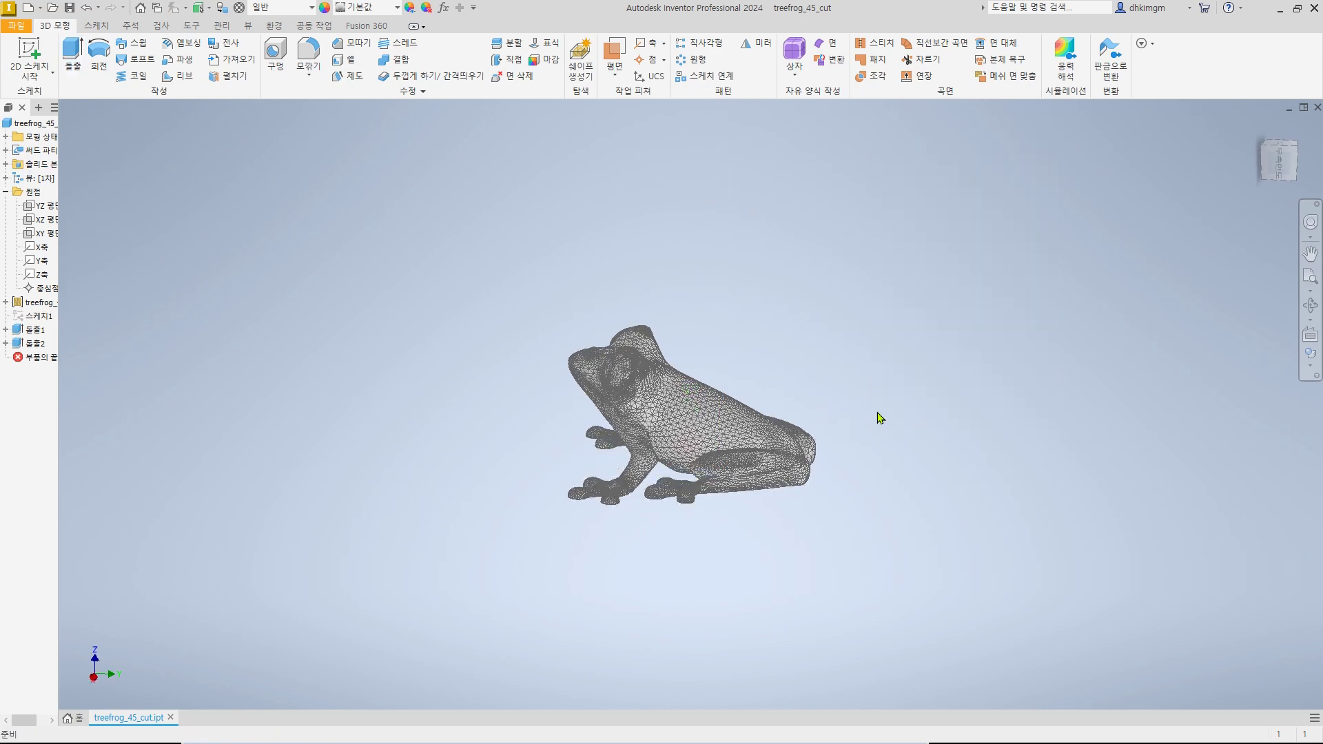
Widen the model browser enough to show the full feature names
mouse_move(772, 429)
middle_mouse_down("shift")
mouse_move(800, 366)
mouse_move(774, 429)
mouse_move(743, 444)
middle_mouse_up("shift")
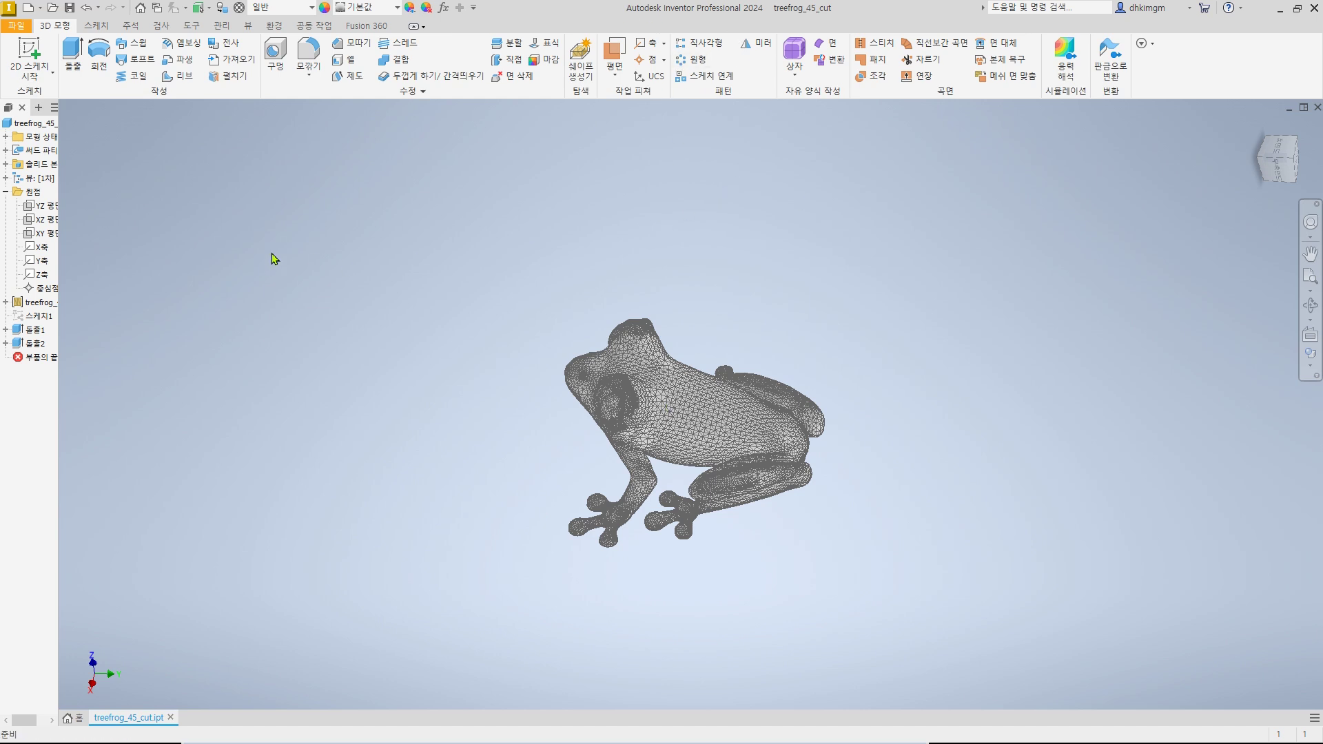
left_click_drag(59, 292, 145, 305)
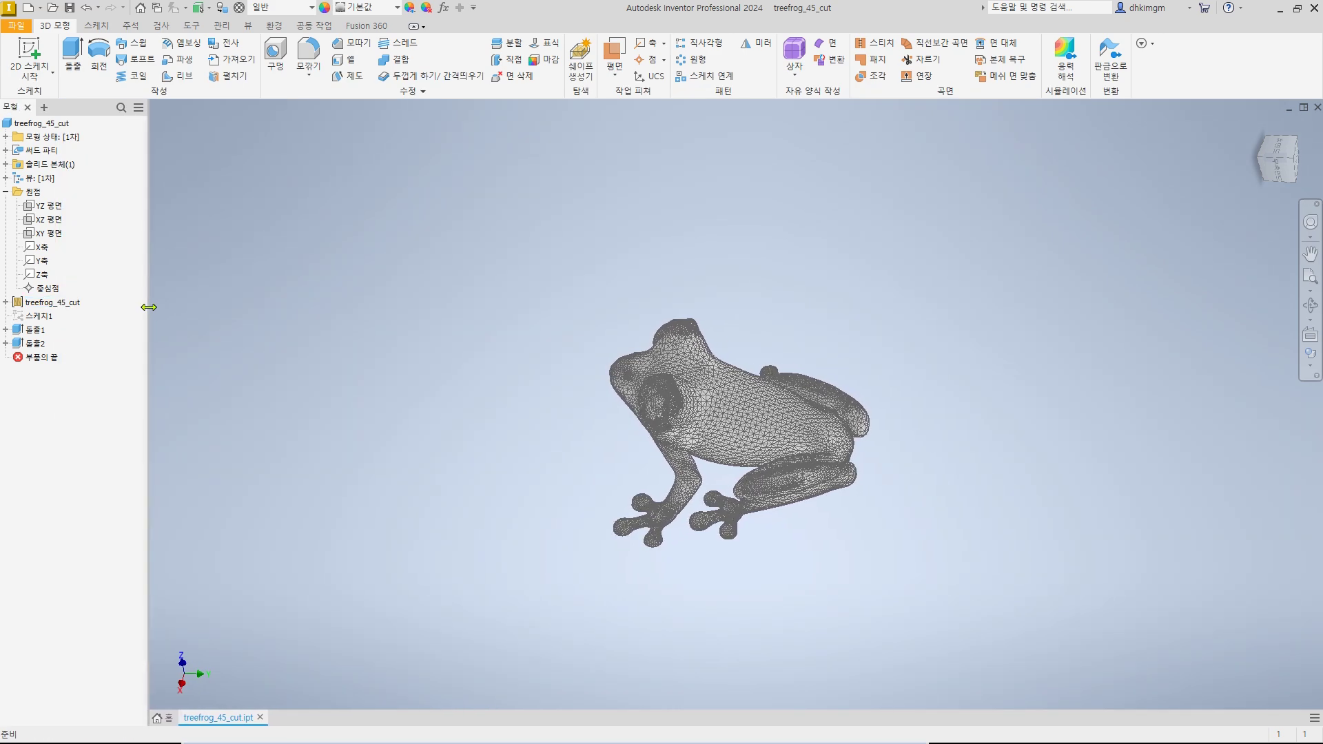
Expand the treefrog_45_cut mesh folder in the model browser and compare its mesh feature with the two extrusions
left_click(6, 306)
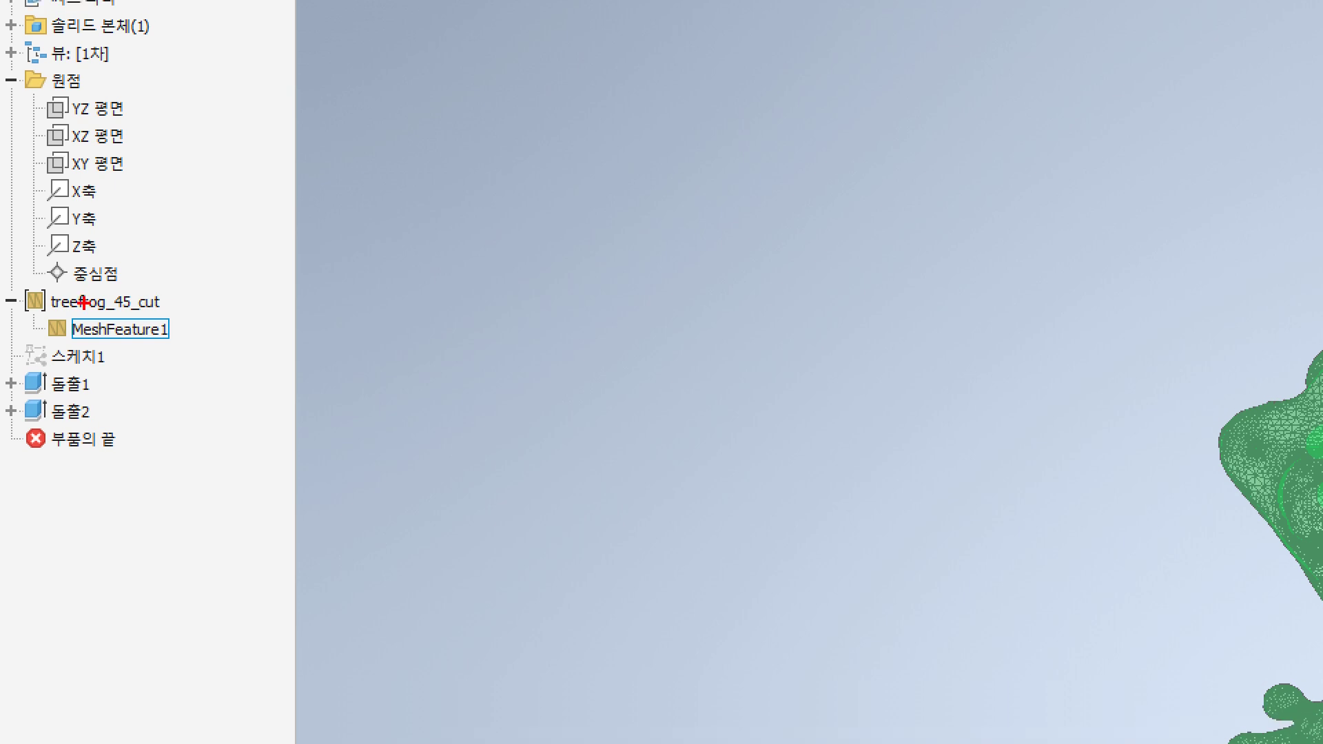
left_click_drag(172, 300, 226, 295)
mouse_move(100, 315)
left_mouse_down()
mouse_move(64, 321)
mouse_move(116, 318)
left_mouse_up()
mouse_move(60, 378)
left_mouse_down()
mouse_move(116, 377)
mouse_move(127, 418)
mouse_move(57, 425)
left_mouse_up()
mouse_move(146, 331)
left_mouse_down()
mouse_move(162, 363)
mouse_move(135, 364)
mouse_move(185, 369)
left_mouse_up()
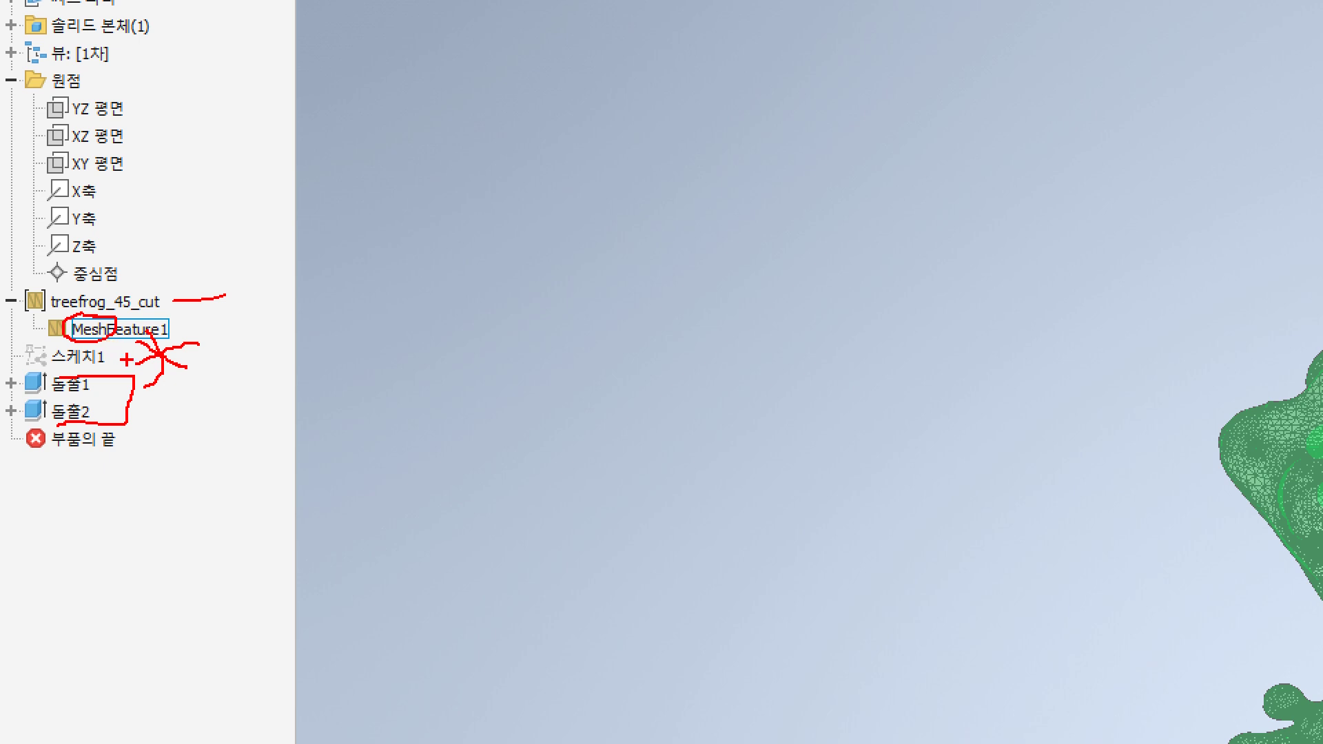
key("Escape")
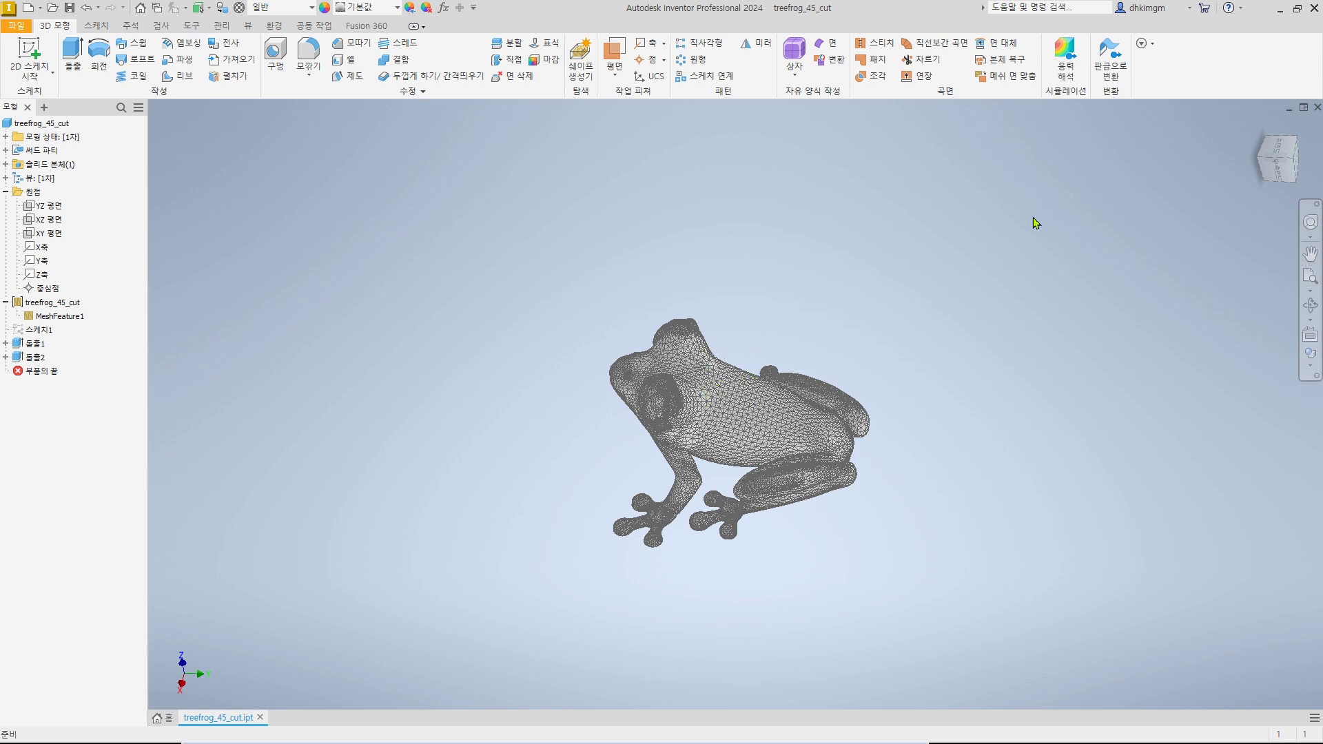
Open the Add-In Manager, place it clear of the frog model and check the available add-ins for Mesh Enabler
left_click(274, 25)
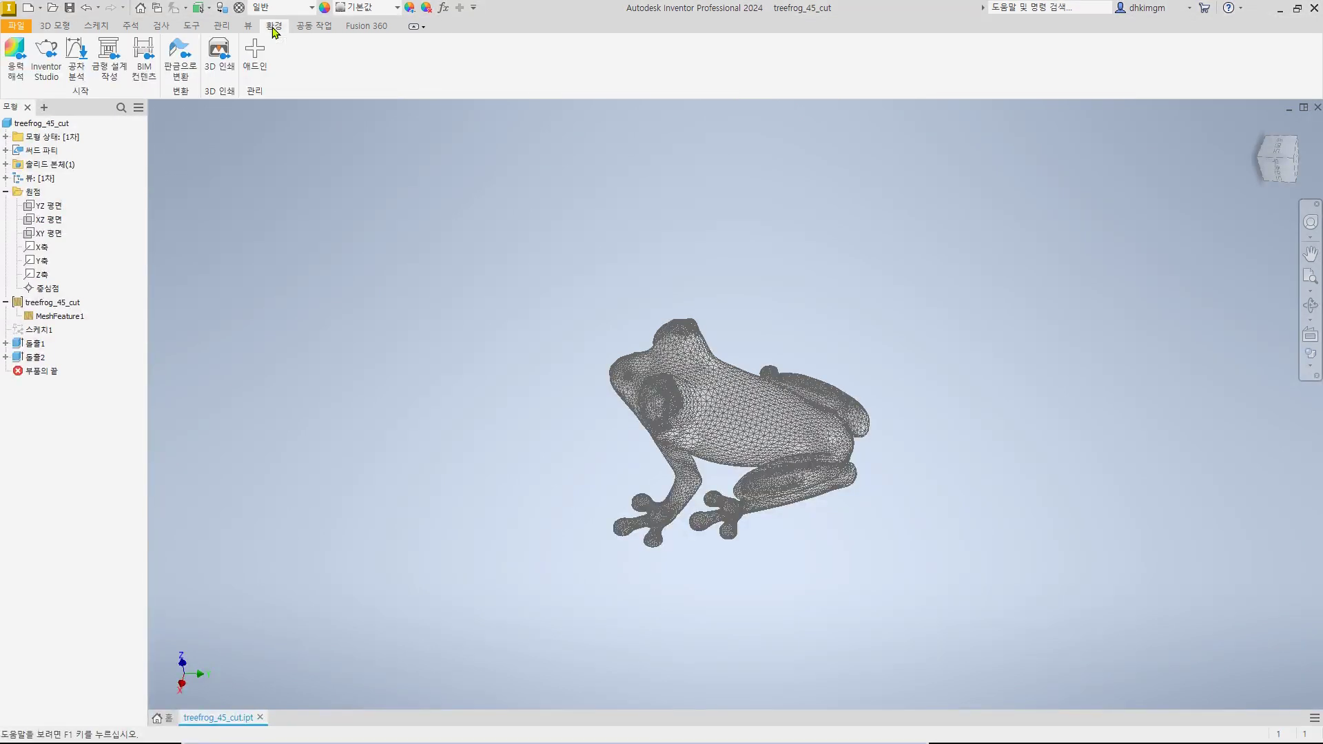
left_click(261, 66)
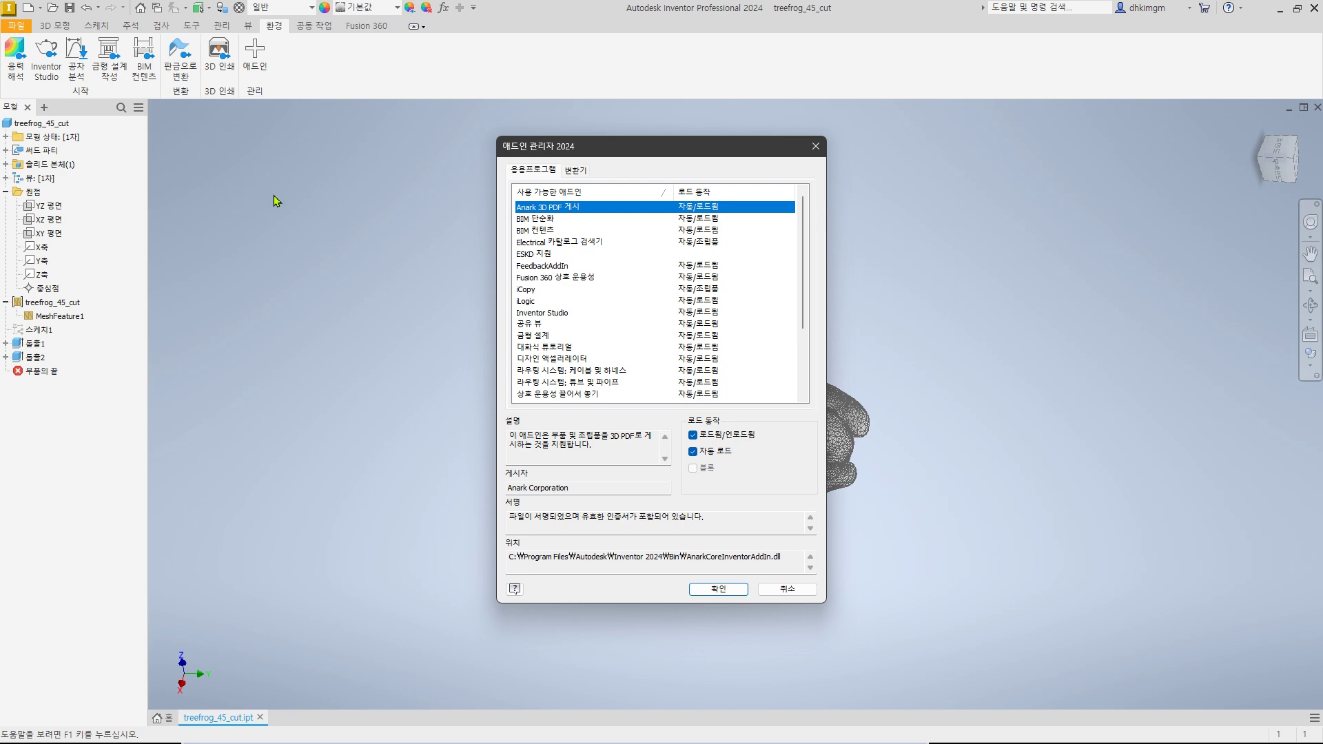
left_click_drag(558, 148, 948, 157)
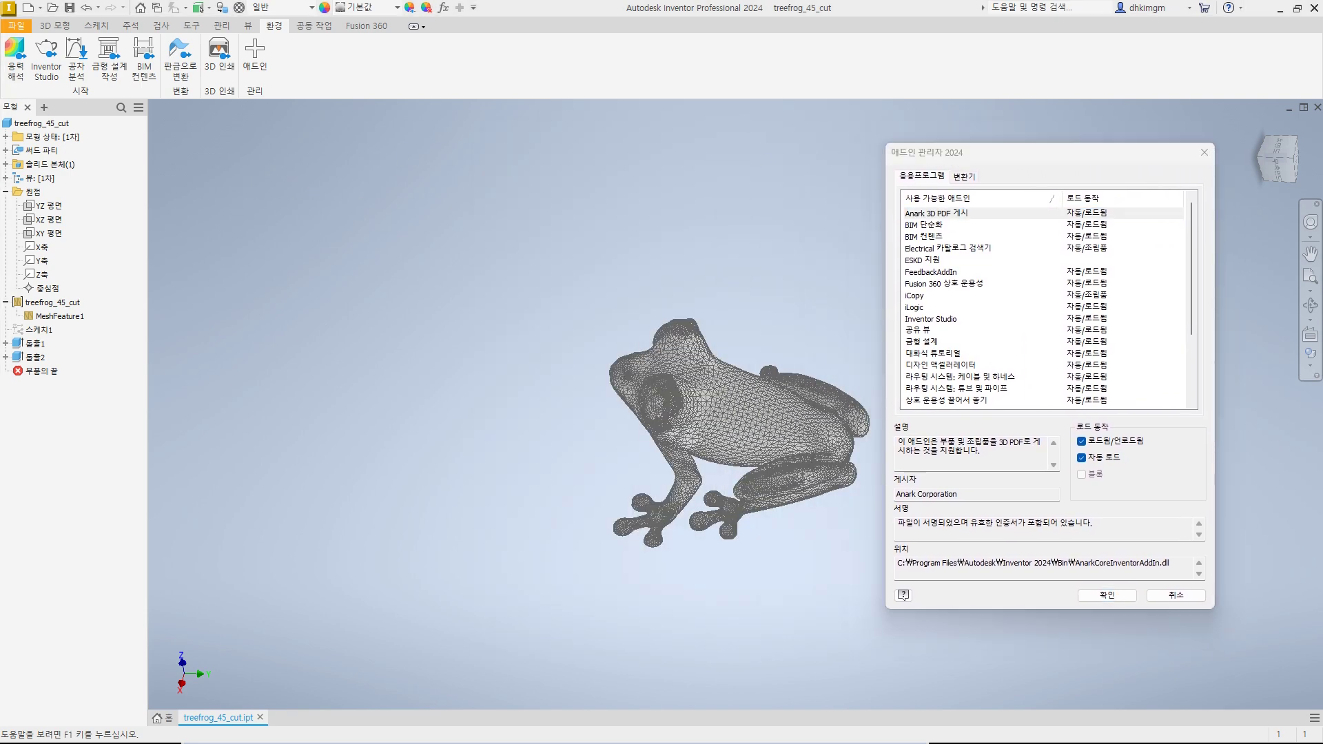
Bring up the Autodesk help article on plug-in installation in the browser and highlight "Mesh Enabler" in its title
left_click_drag(0, 155, 602, 83)
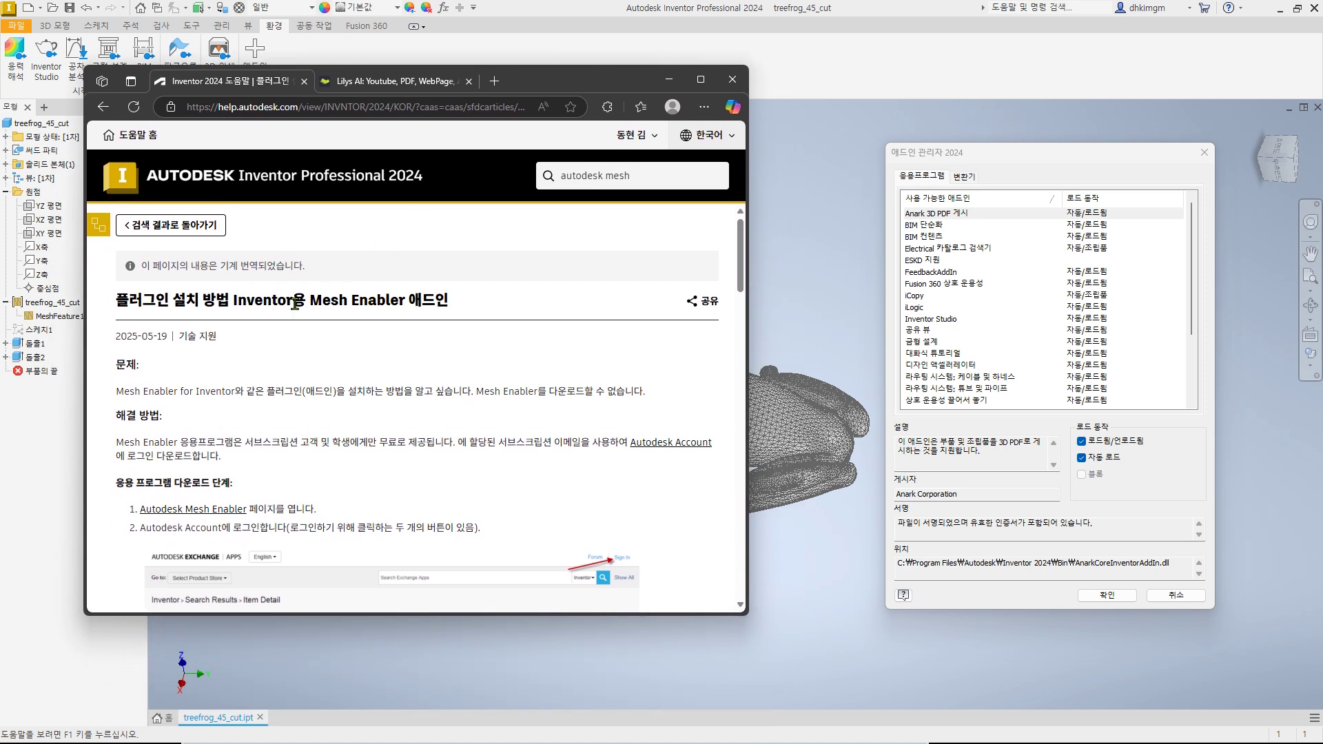
scroll(307, 295, "down", 2)
scroll(307, 295, "up", 2)
left_click_drag(307, 300, 407, 306)
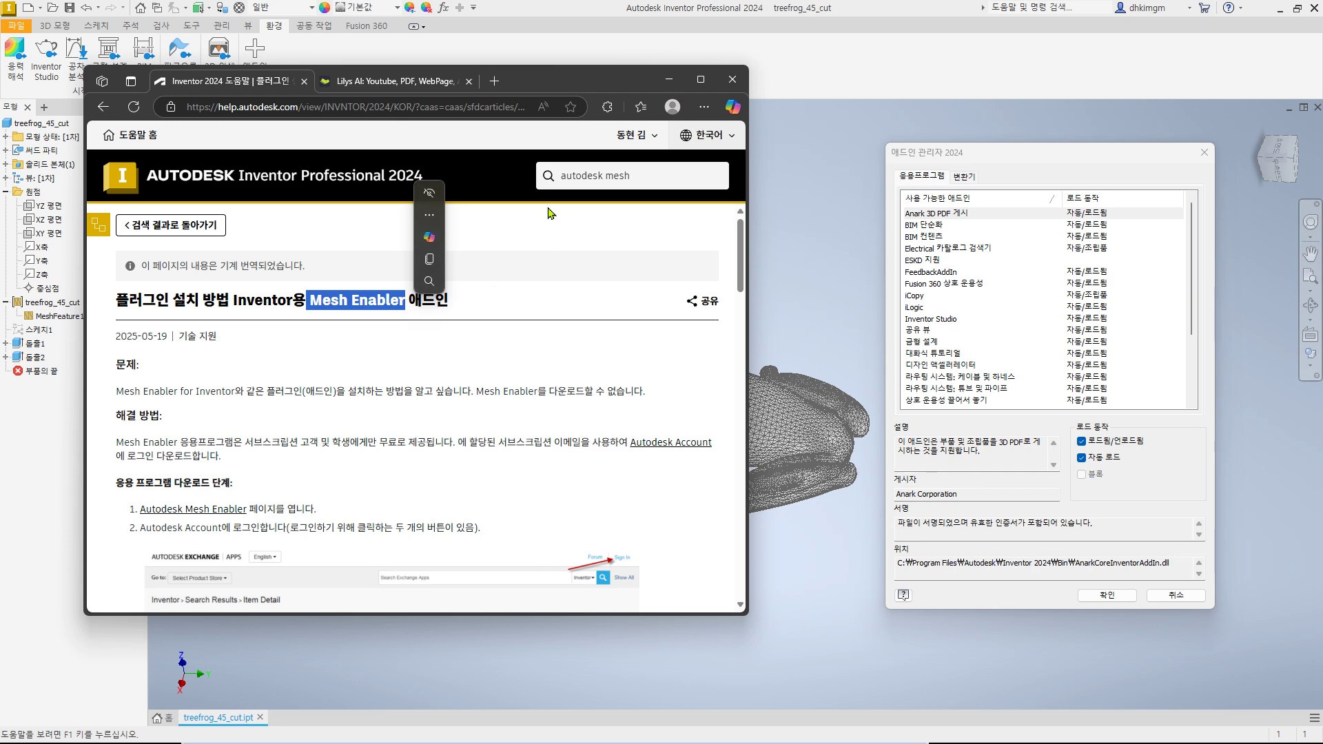
left_click_drag(570, 91, 0, 93)
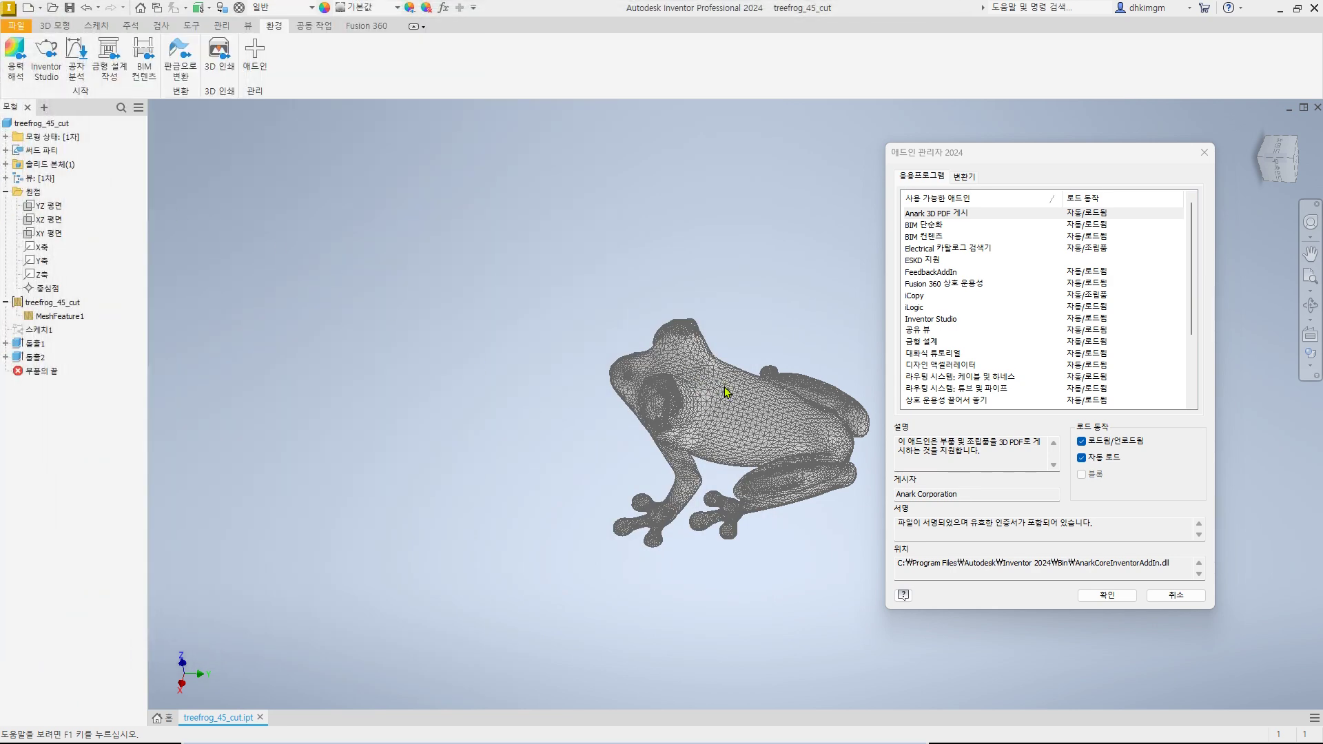
left_click(34, 345)
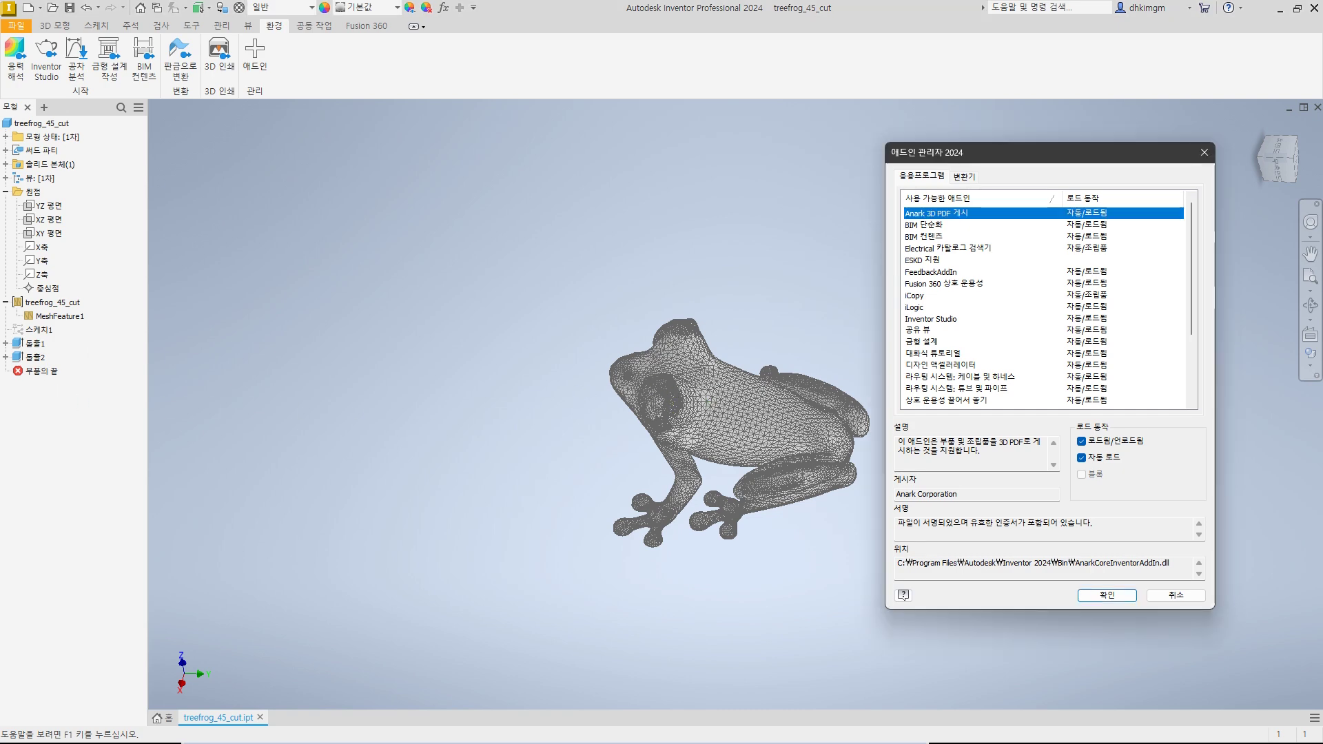
key("alt+Tab")
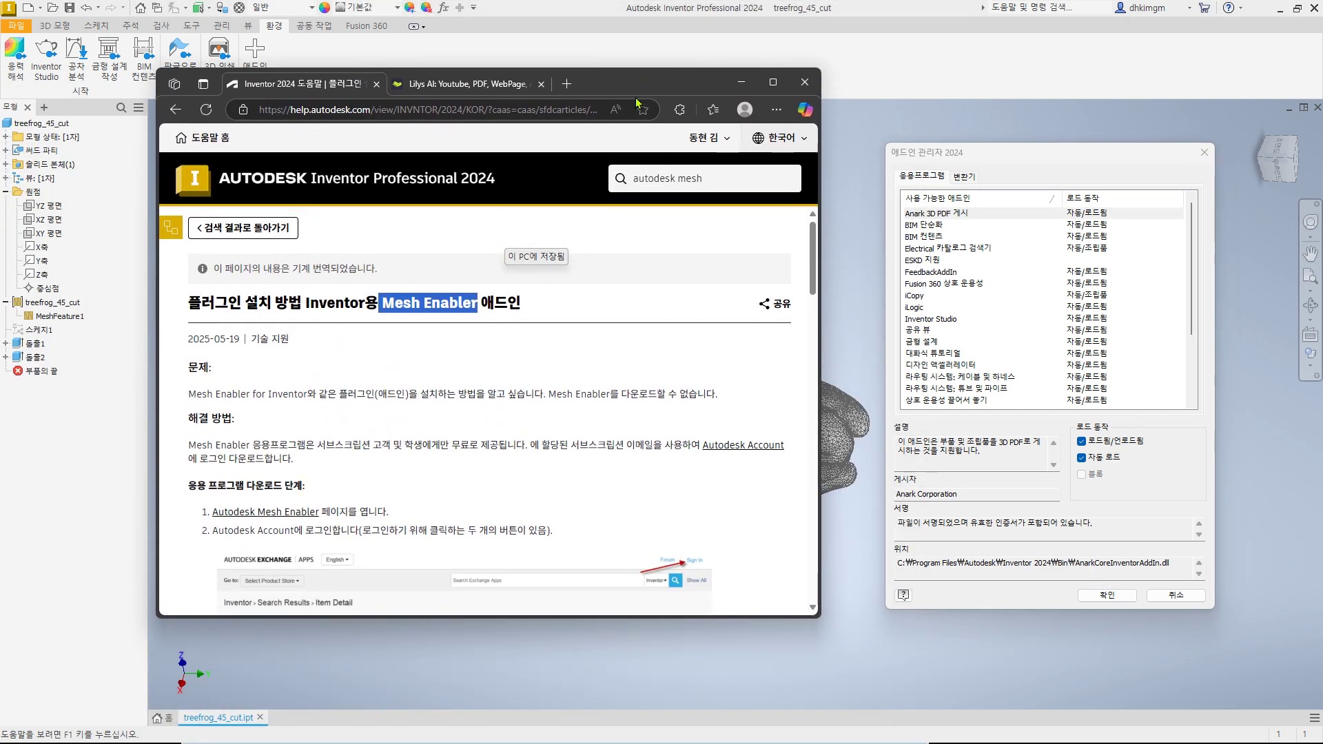
Maximize the browser and read through the article's steps for downloading, installing and loading the Mesh Enabler add-in
double_click(640, 88)
scroll(672, 255, "down", 2)
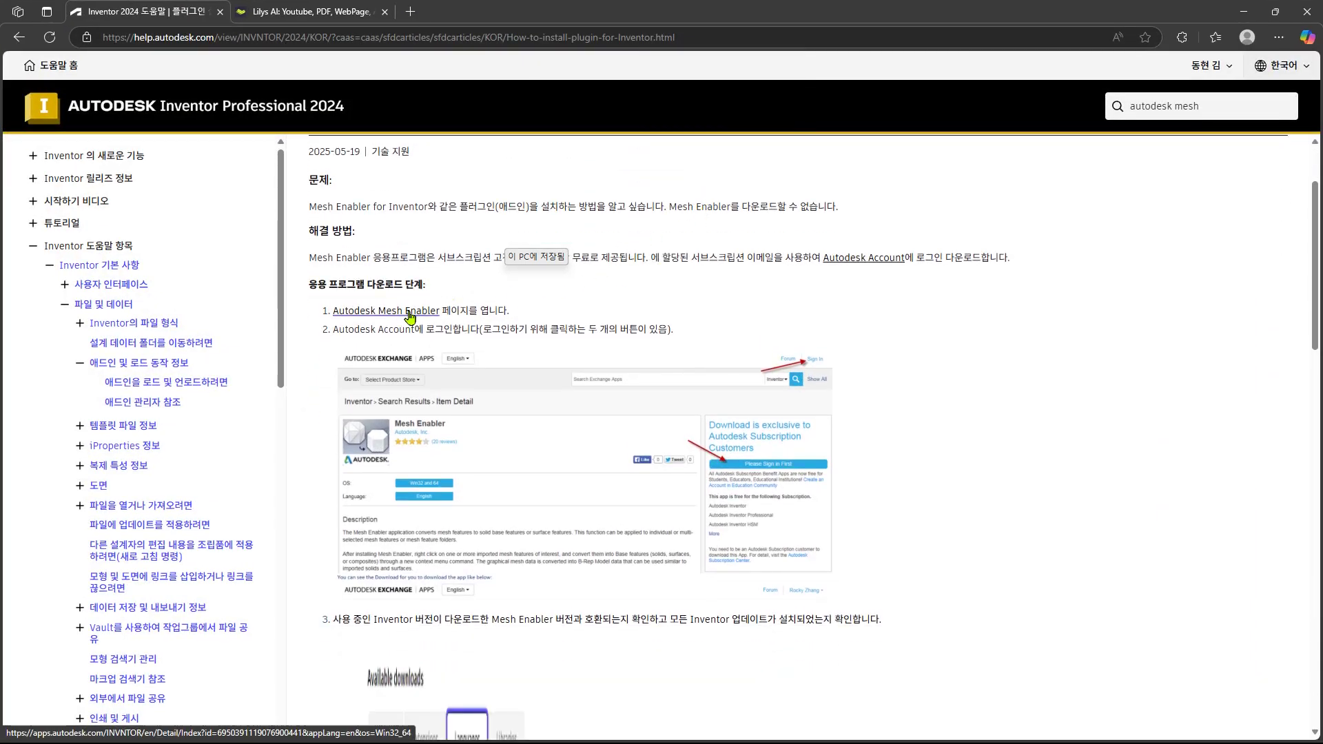
scroll(413, 333, "down", 2)
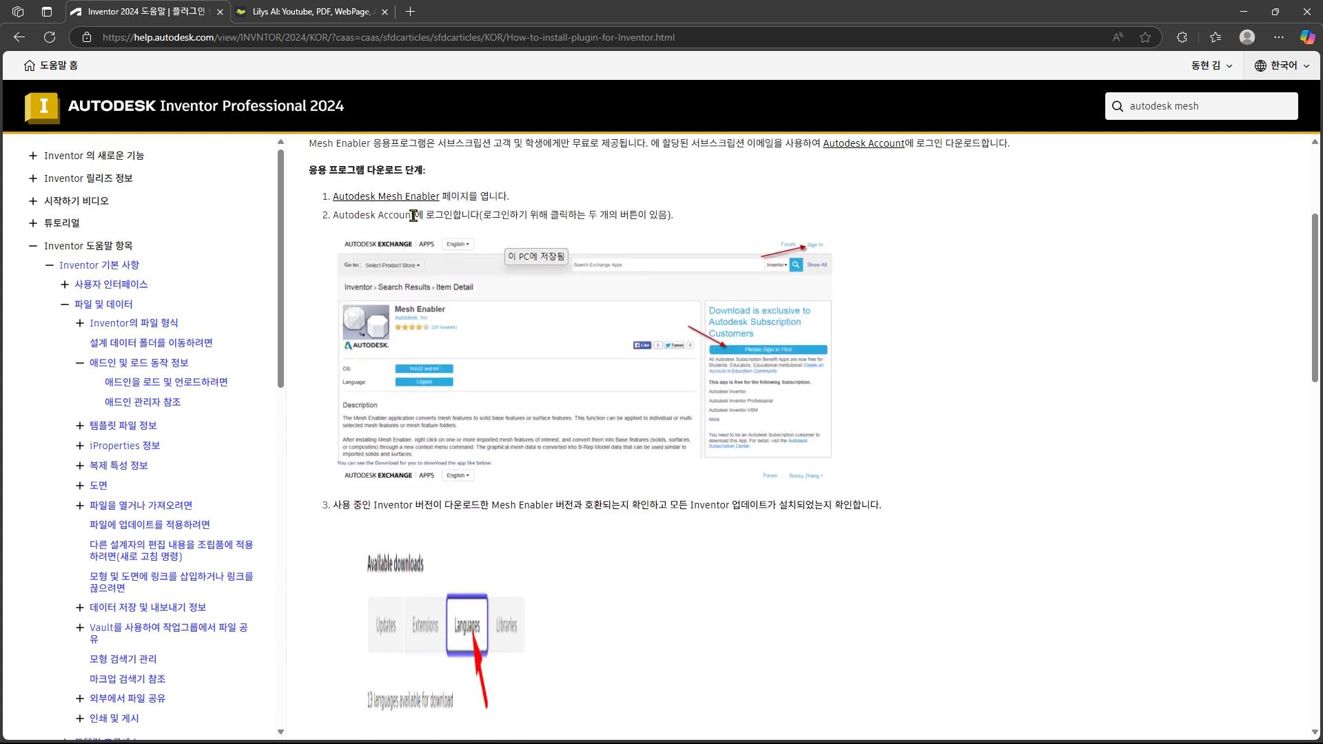
scroll(785, 358, "down", 8)
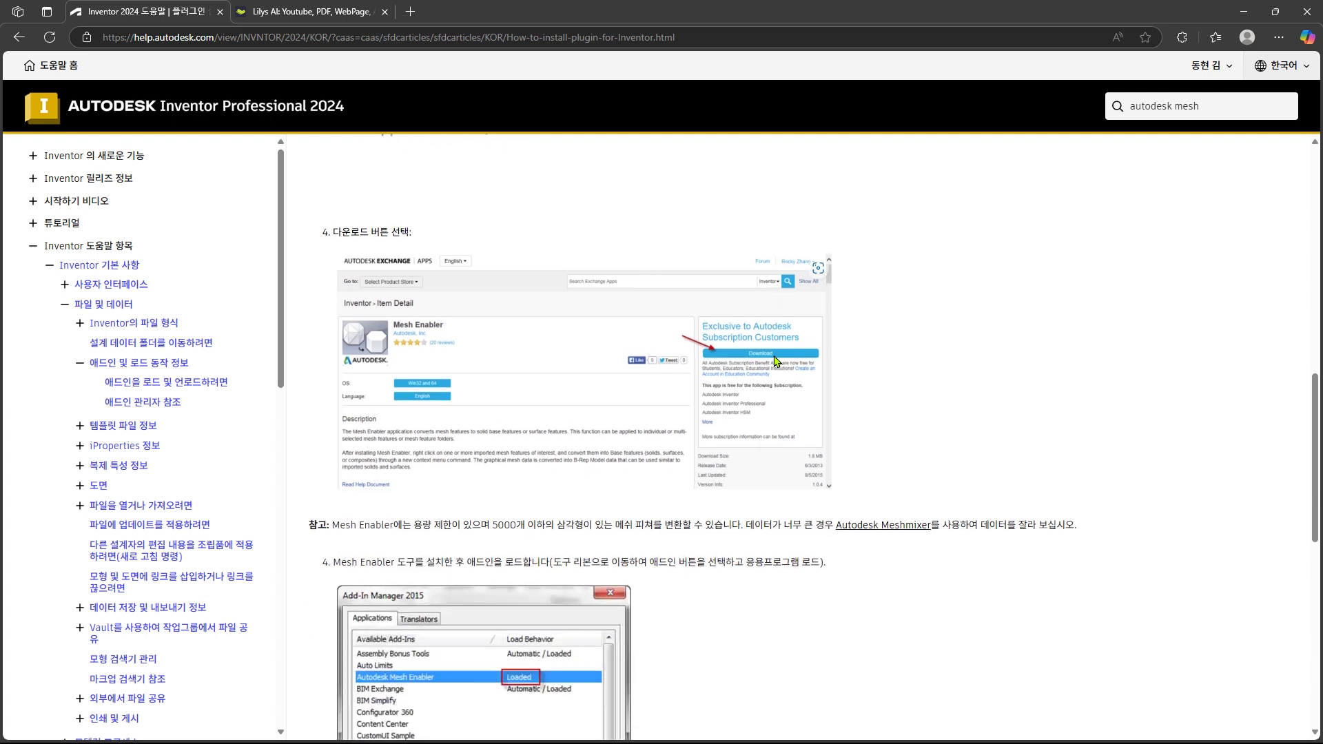
scroll(756, 350, "down", 3)
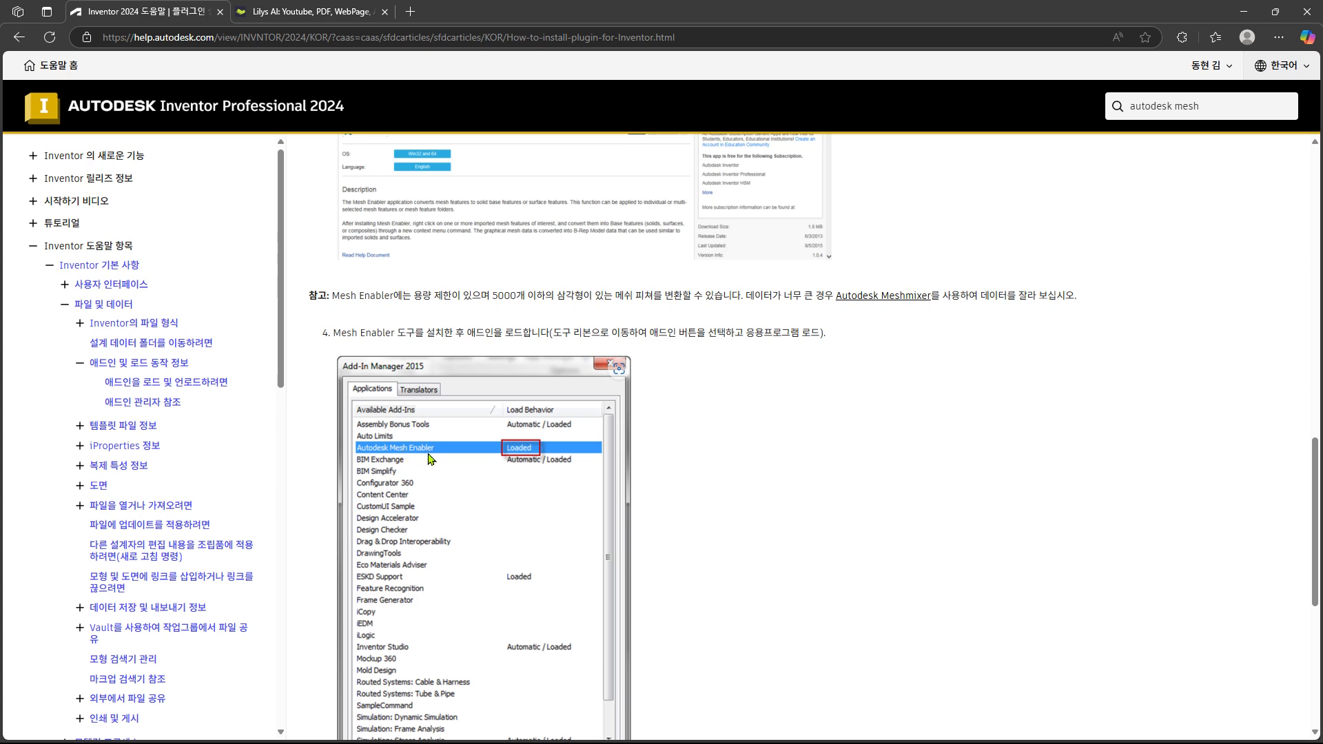
scroll(465, 456, "down", 5)
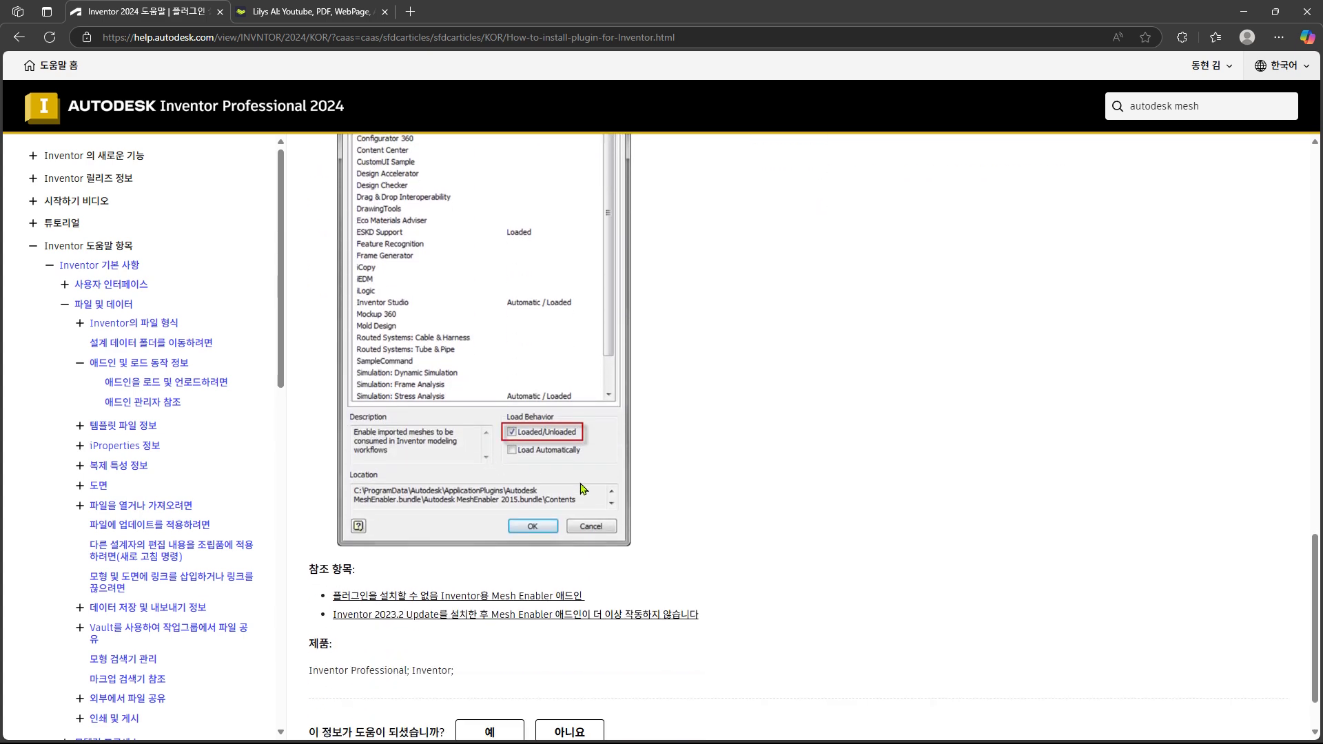
scroll(655, 507, "up", 15)
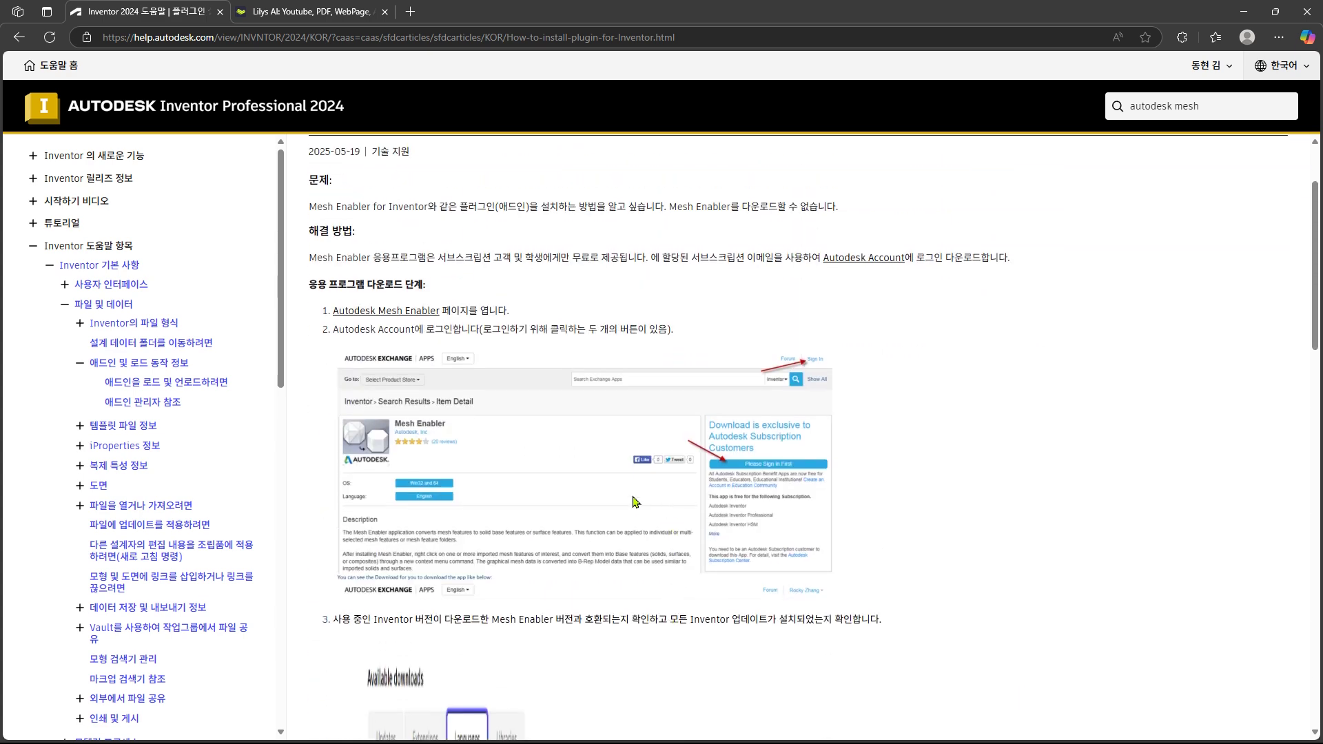
Download Mesh Enabler from the Autodesk App Store page linked in the article and run the AutodeskMeshEnabler installer
left_click(400, 313)
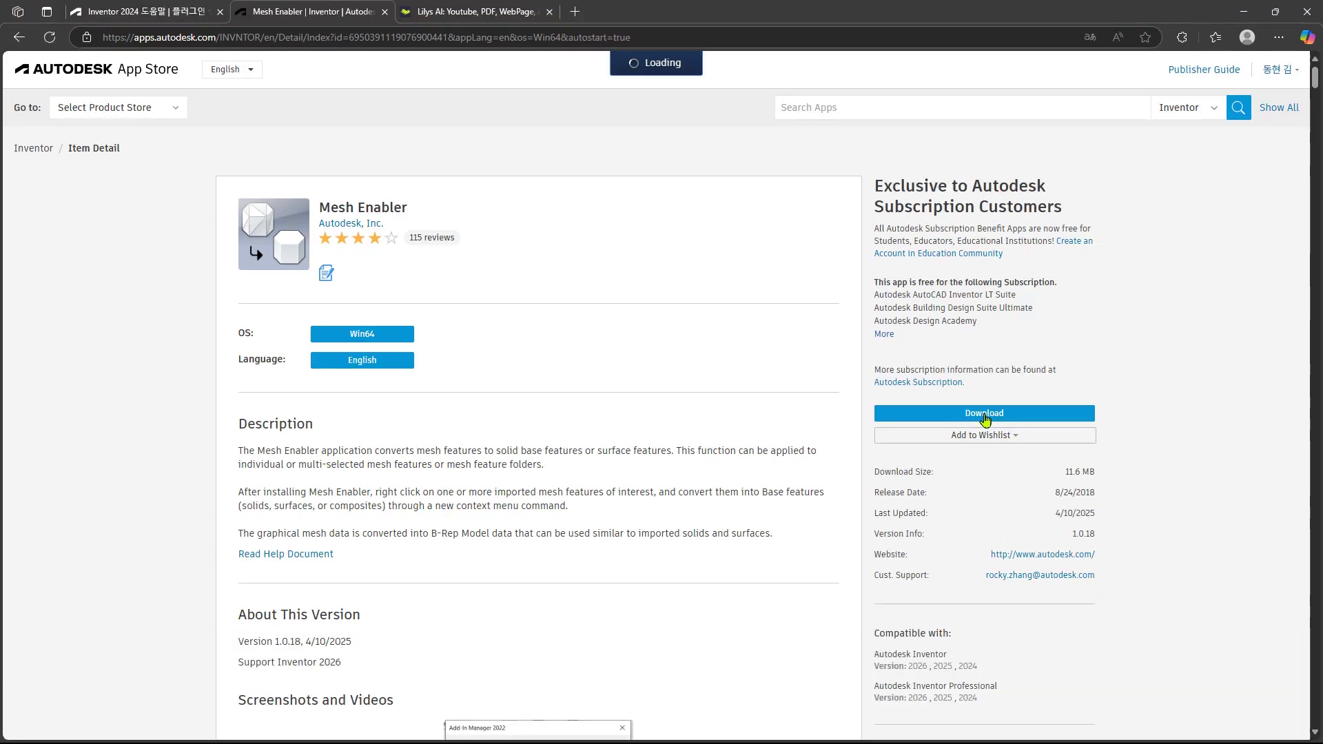
left_click(984, 414)
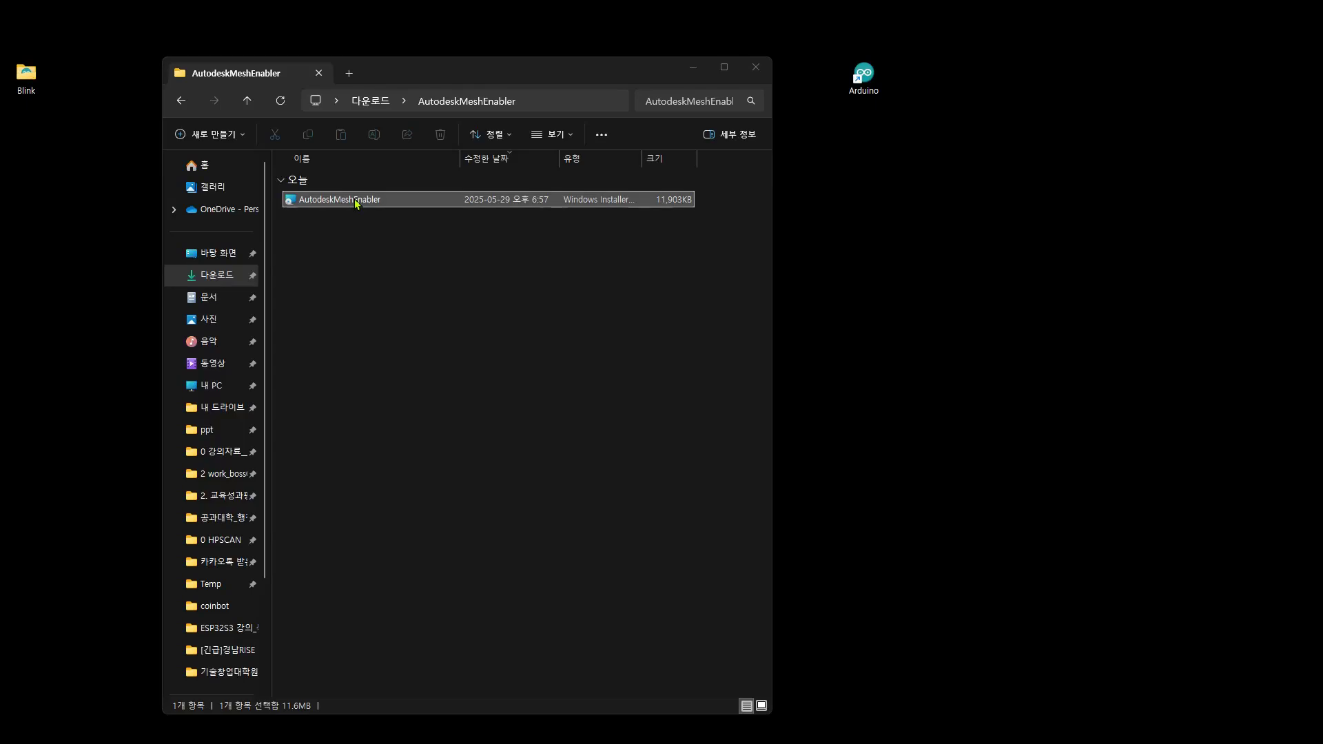
double_click(354, 202)
left_click(655, 373)
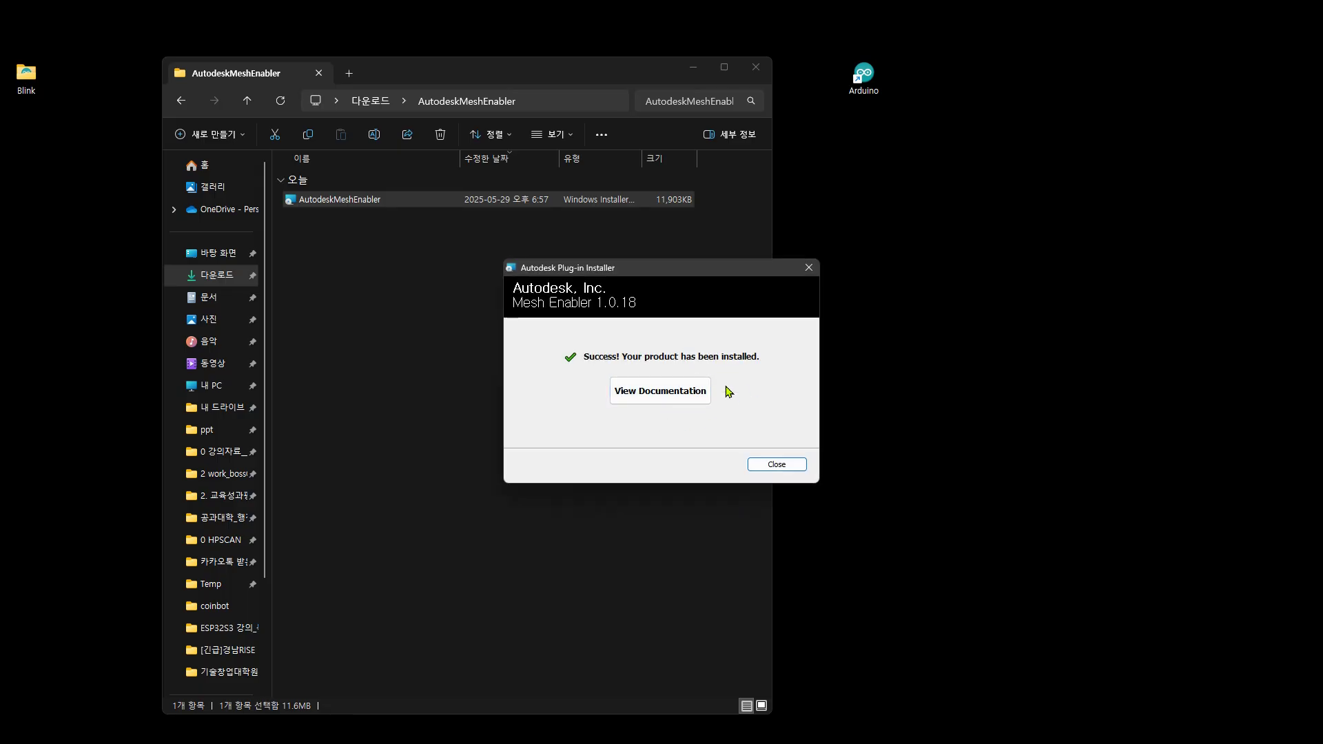
left_click(776, 465)
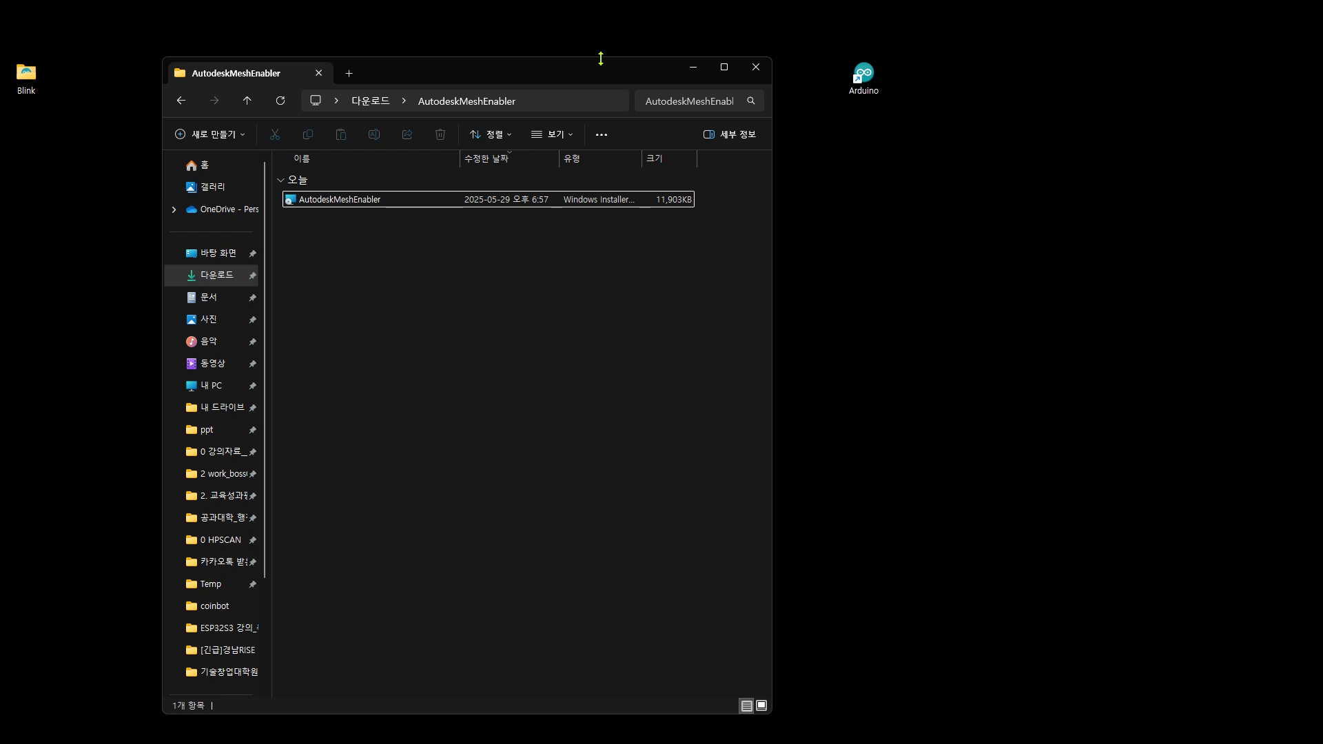
left_click_drag(597, 78, 0, 39)
Switch to Inventor Professional 2025 and open treefrog_45_cut from the Downloads folder using the STL file type
left_click(496, 260)
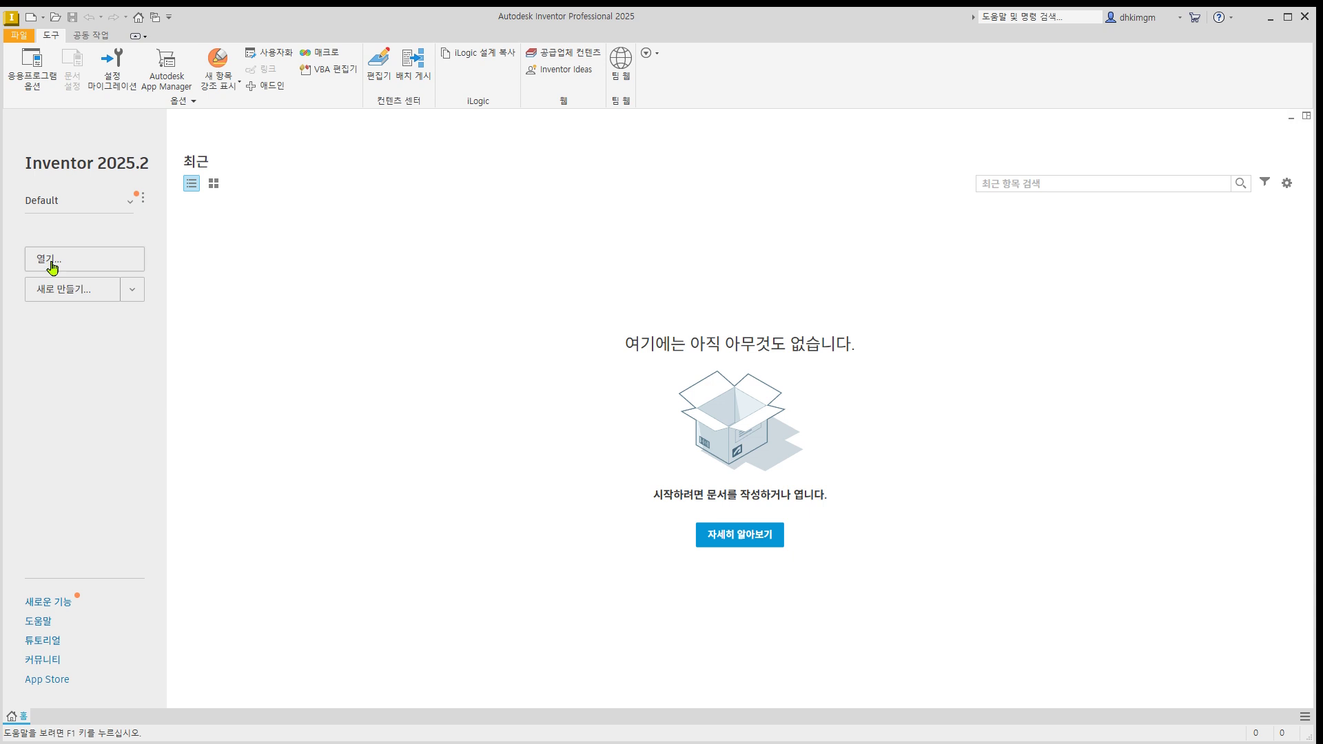
left_click(52, 266)
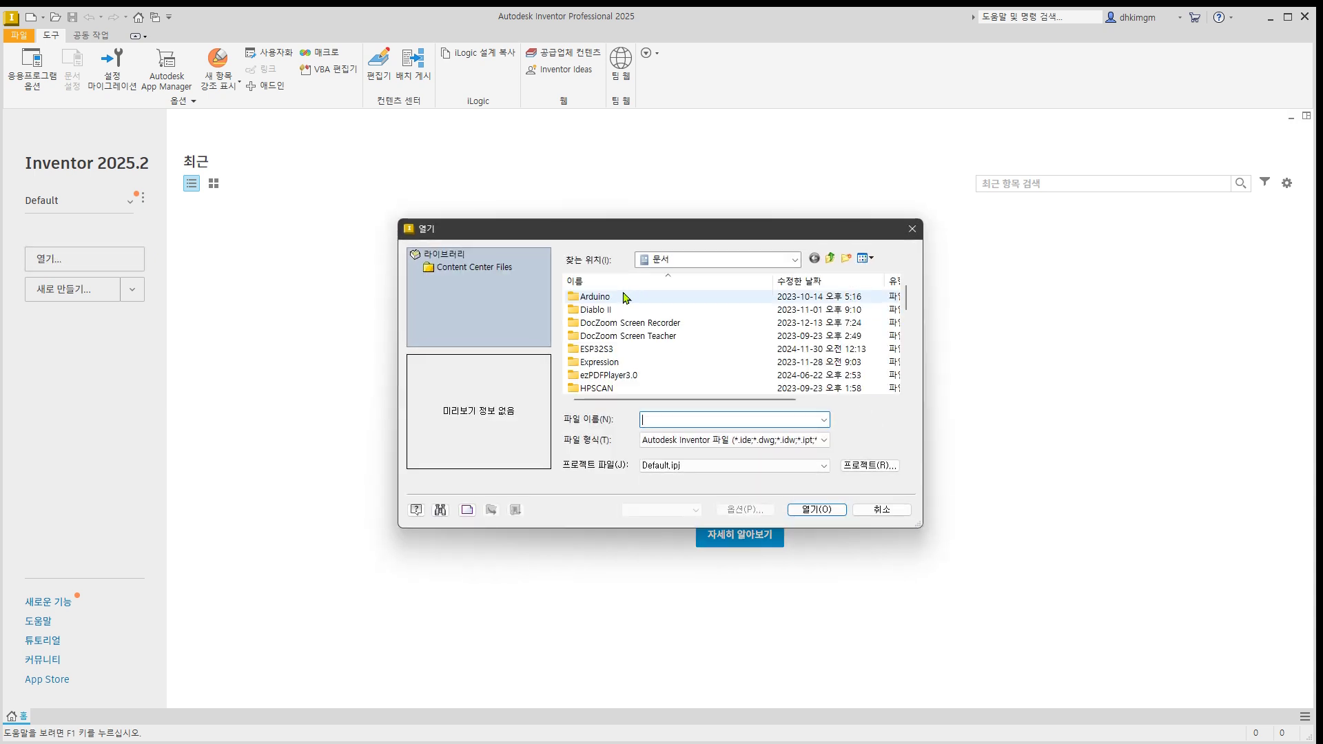
left_click(665, 259)
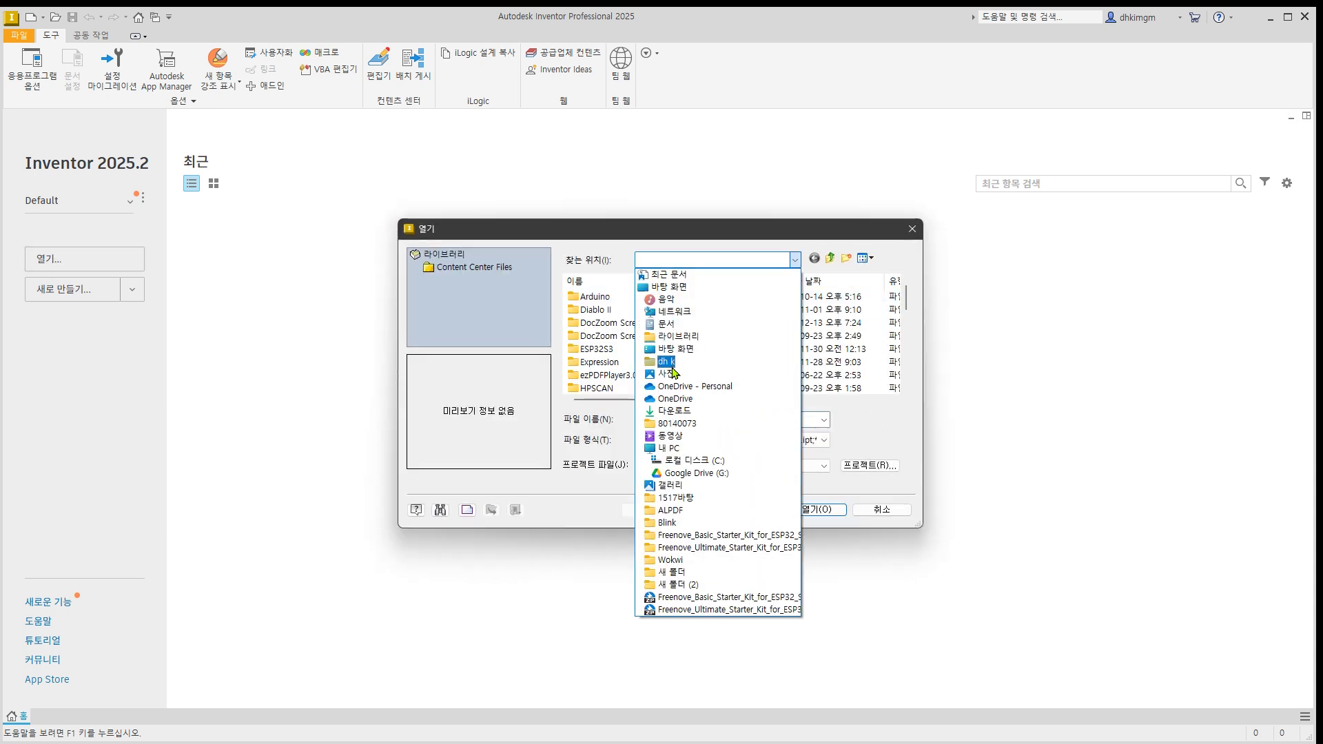
left_click(674, 410)
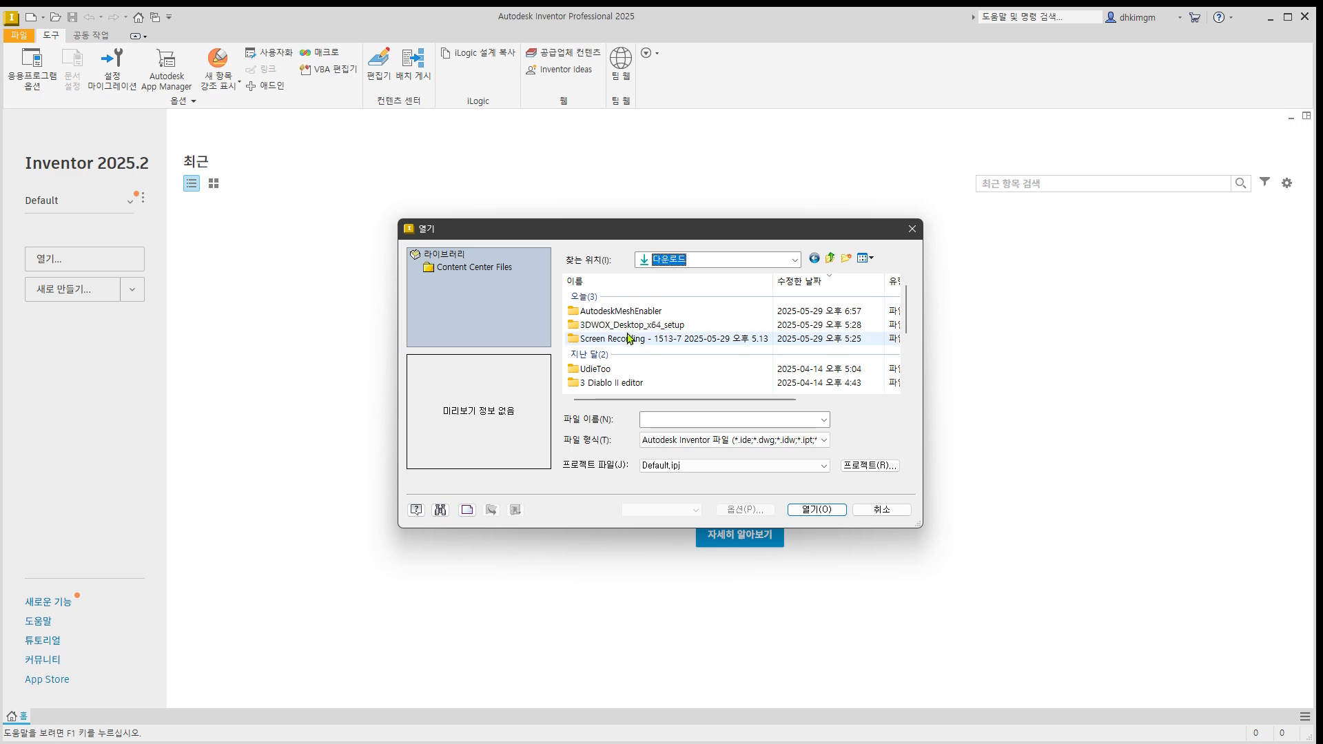
left_click(683, 440)
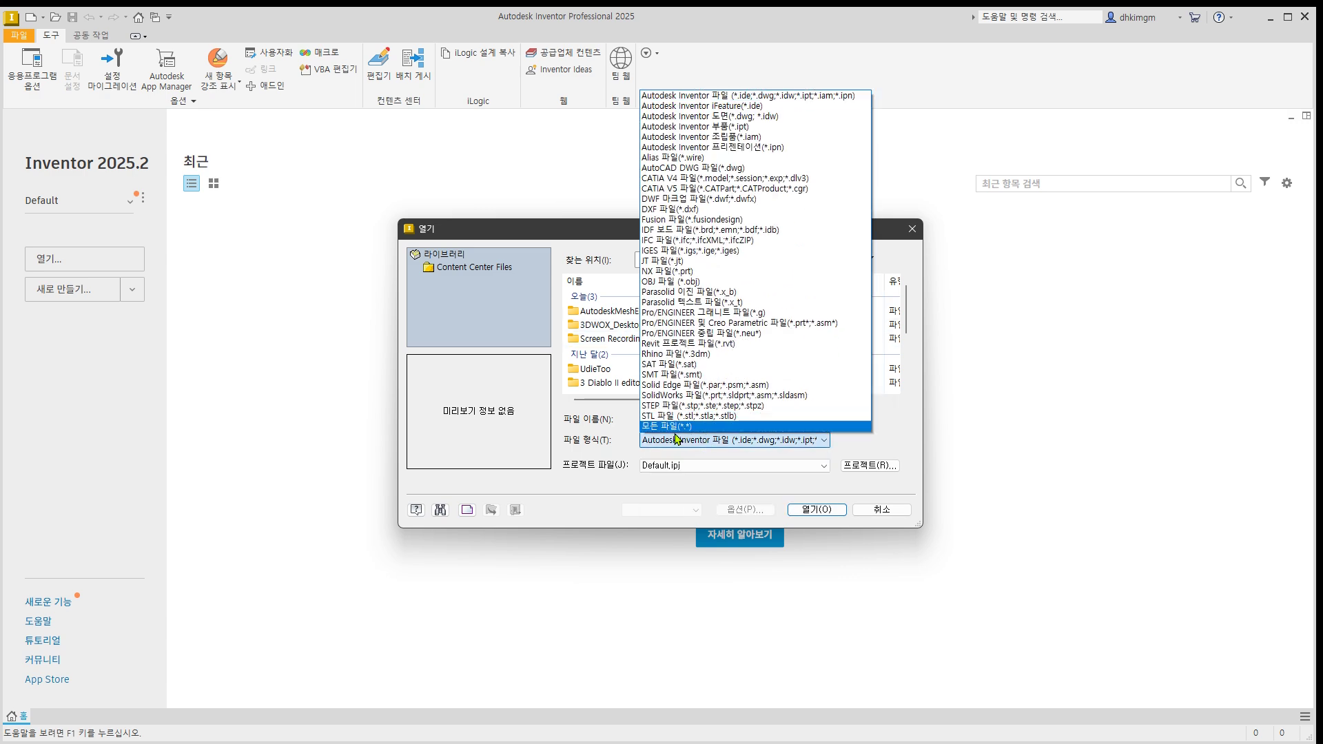
left_click(675, 416)
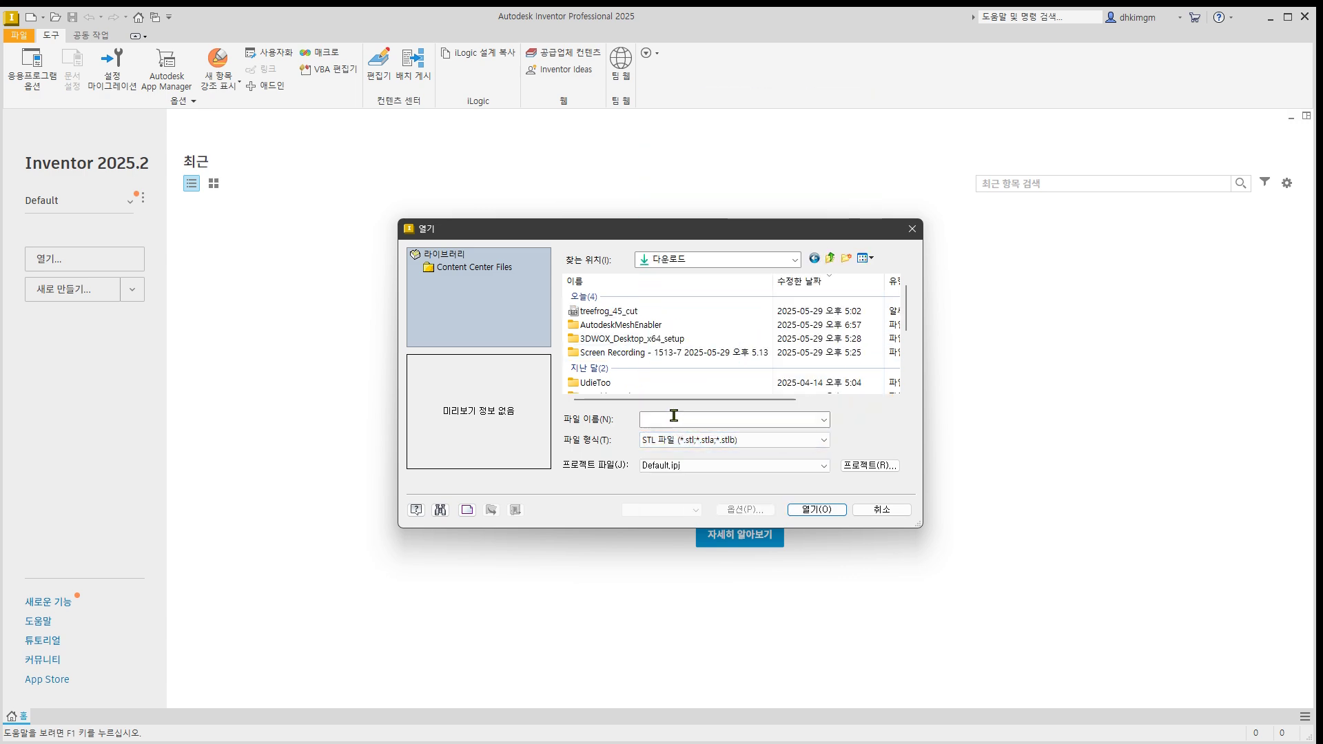
left_click(610, 311)
left_click(816, 509)
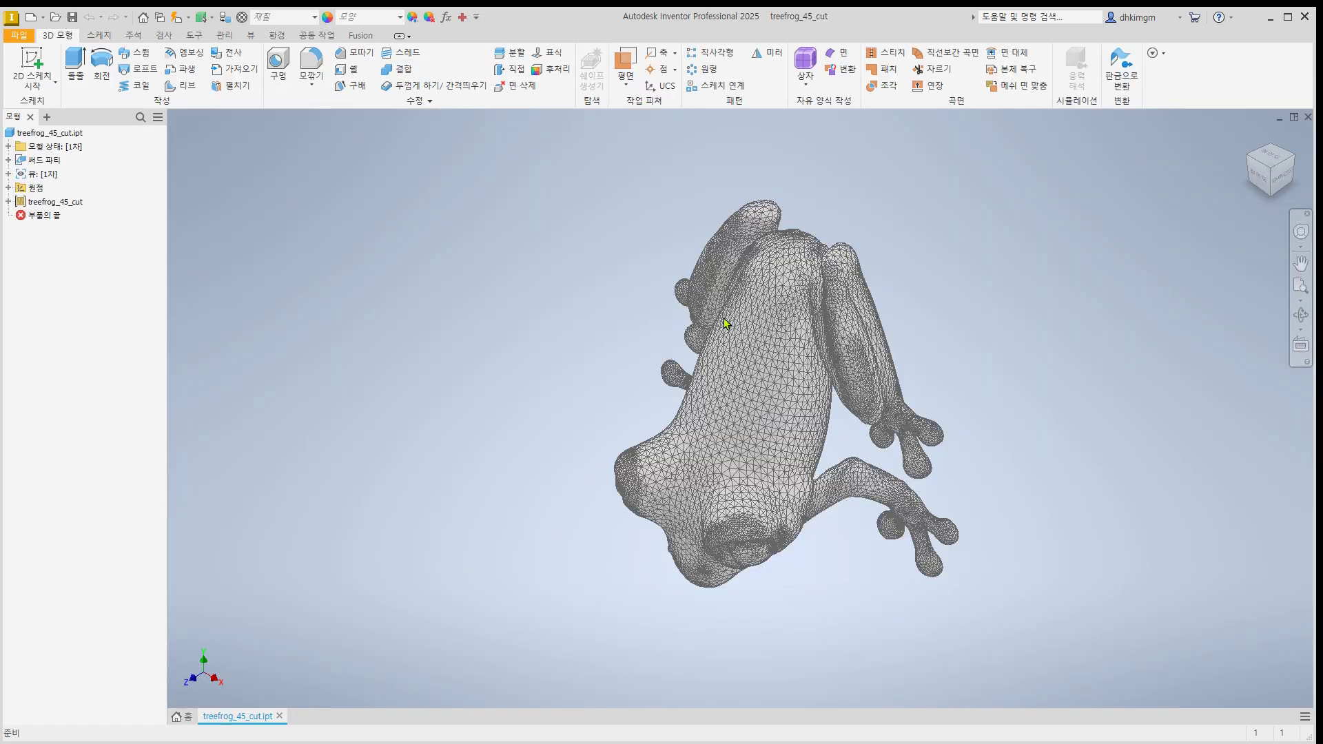
Check the load behaviour of the Autodesk Mesh Enabler add-in in the Add-In Manager and accept its settings
middle_click_drag(736, 463, 562, 185, "shift")
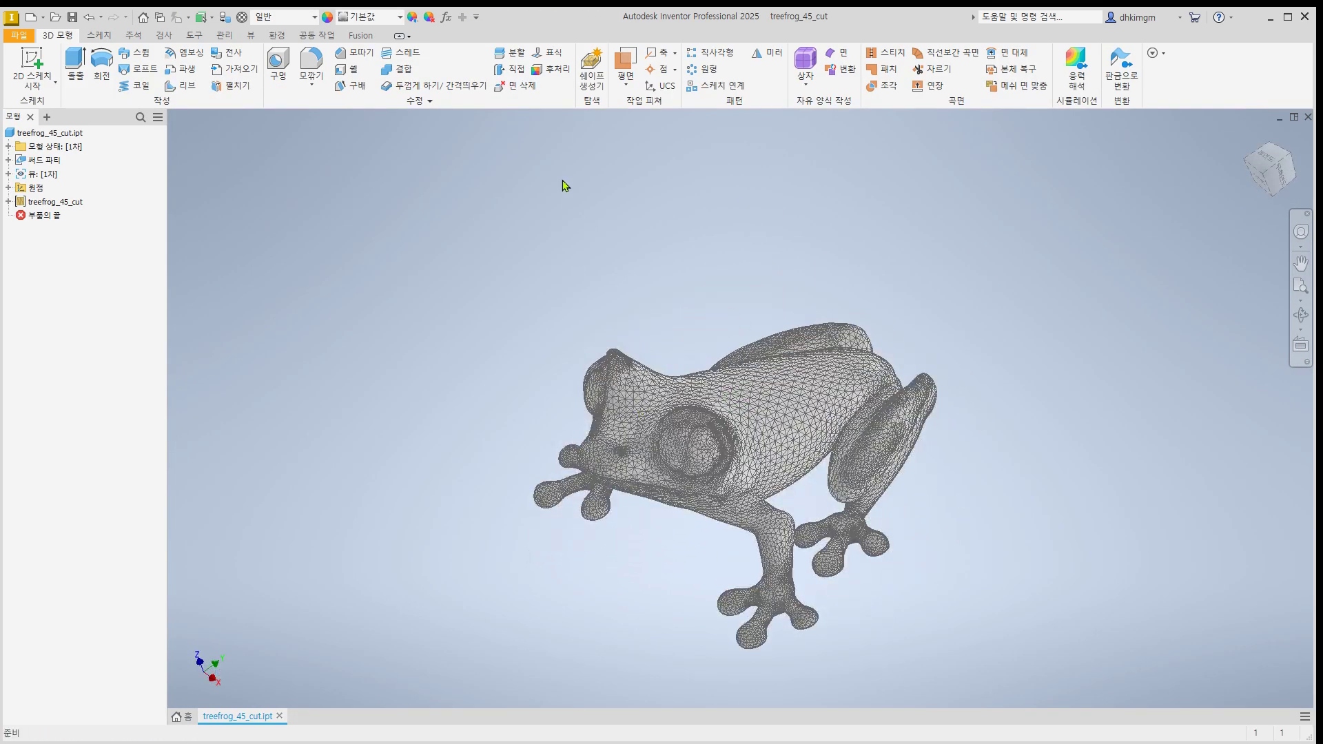
left_click(276, 35)
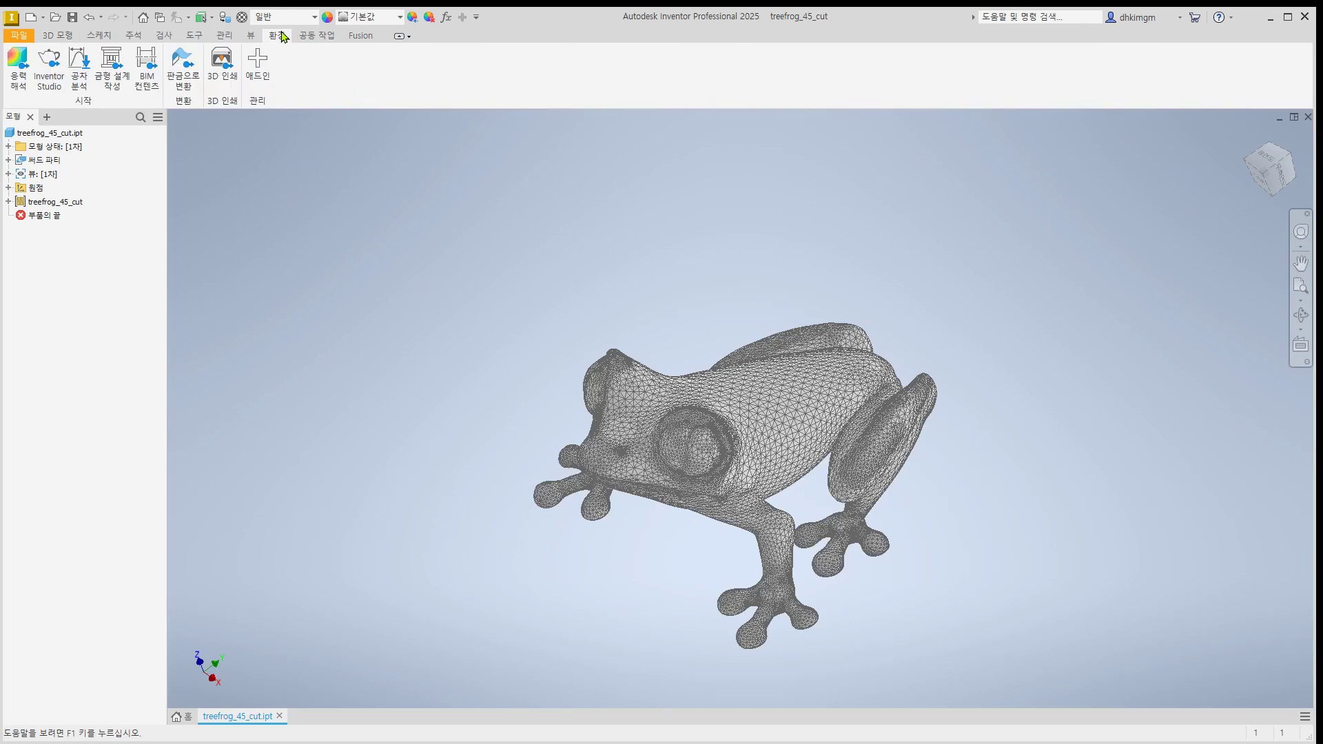
left_click(261, 84)
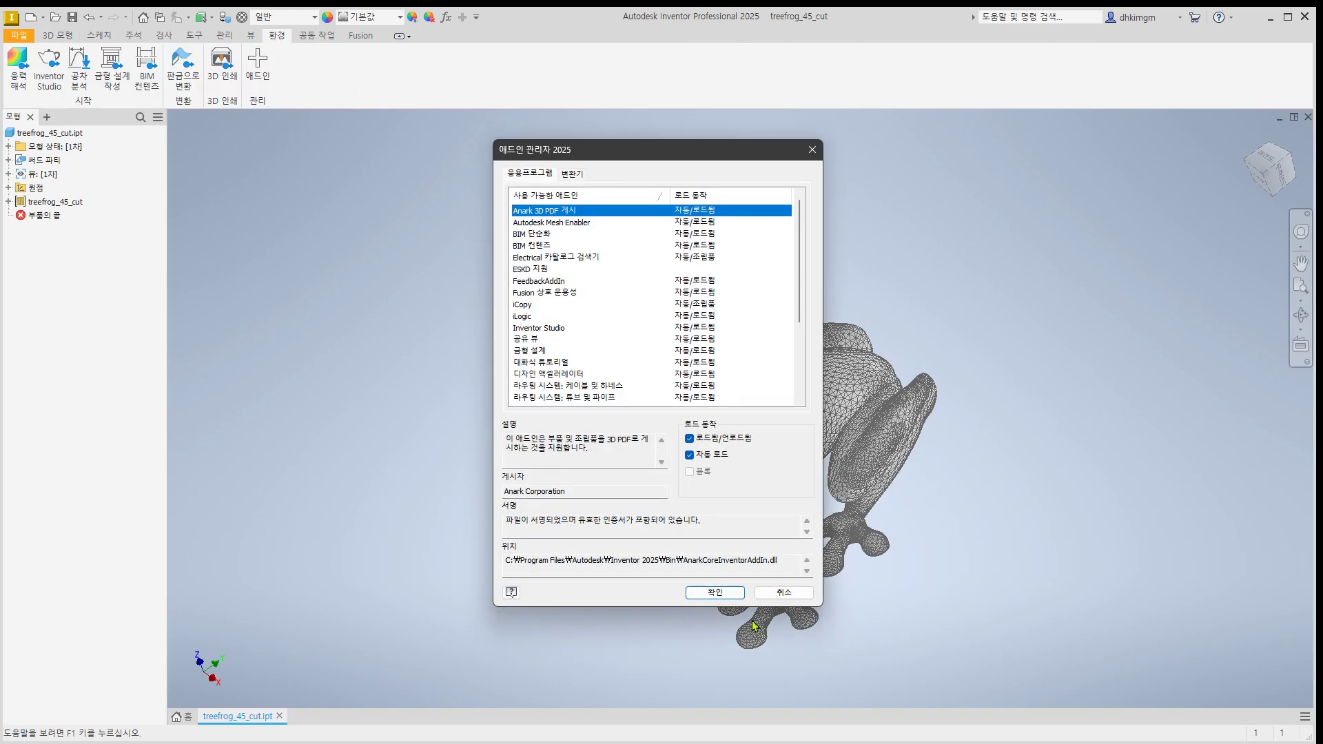
left_click(570, 224)
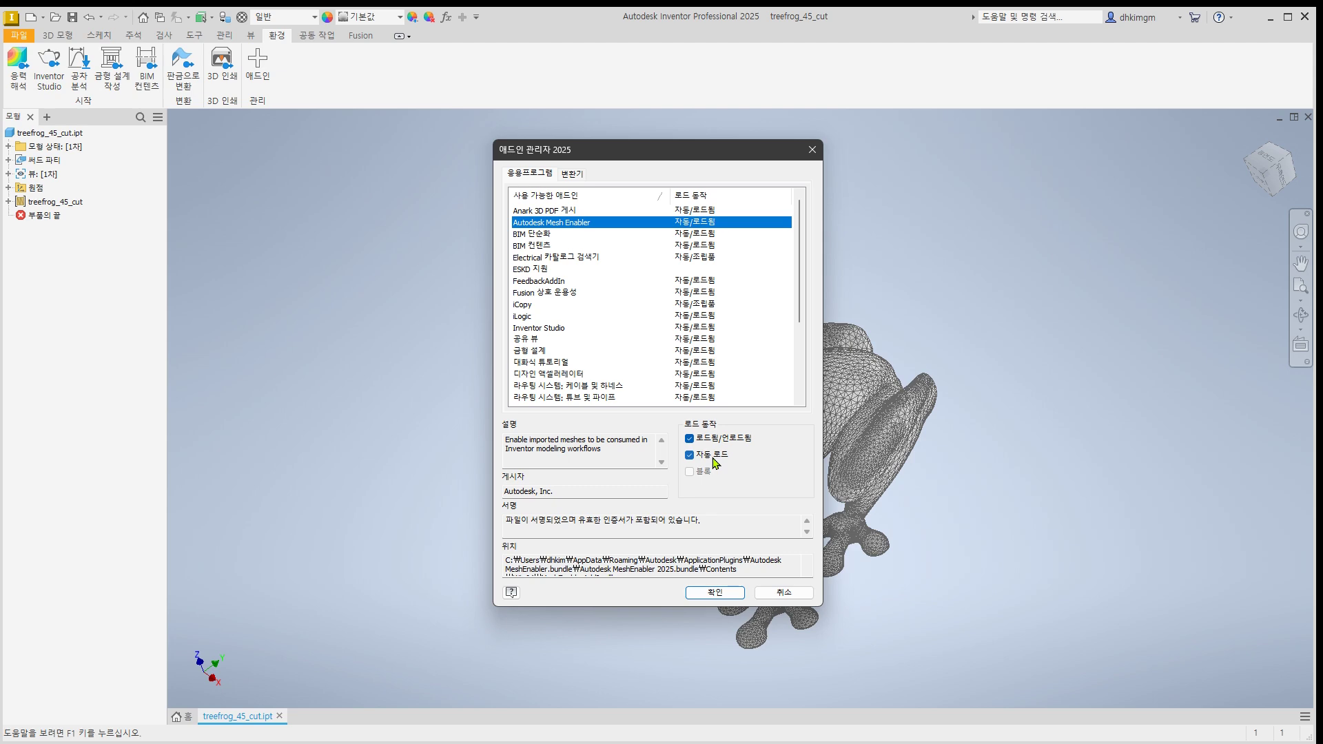
left_click(717, 595)
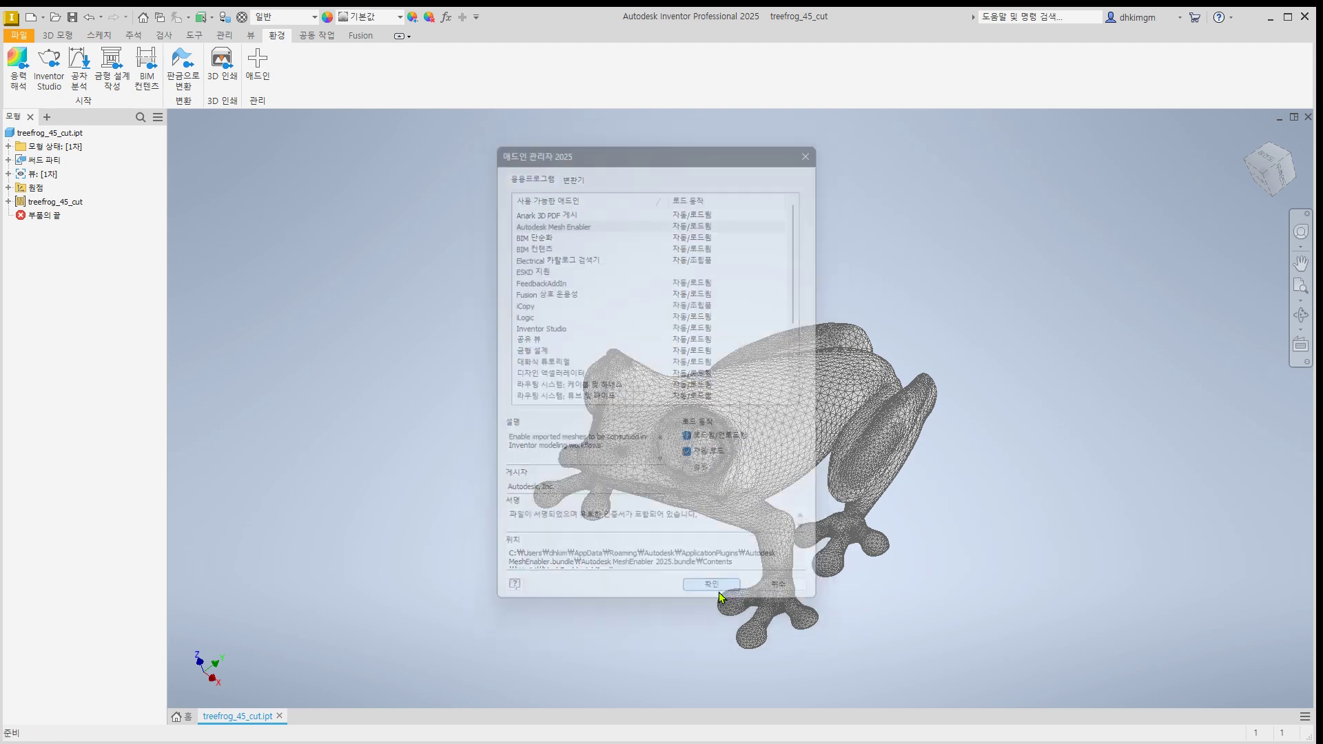
Convert the treefrog_45_cut mesh to a base feature with solid output, with Delete Original enabled
middle_click_drag(635, 386, 652, 354, "shift")
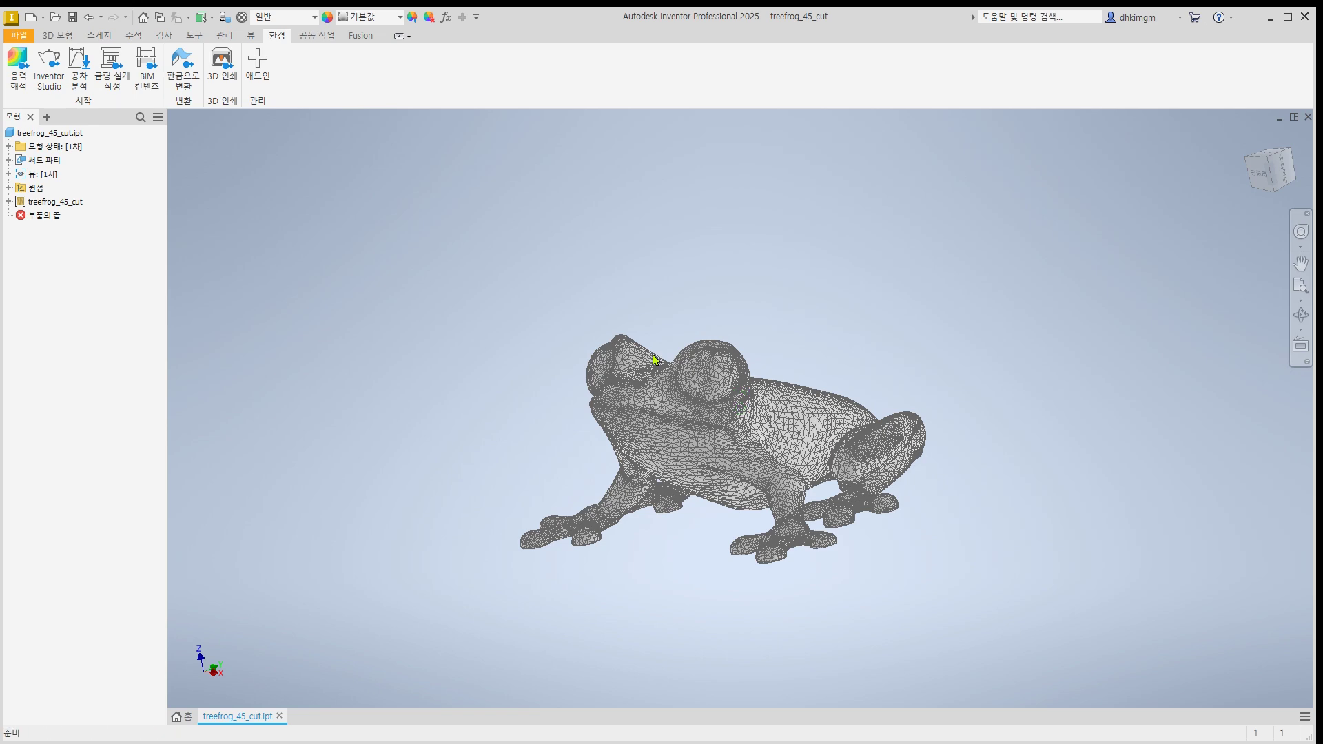
left_click(8, 202)
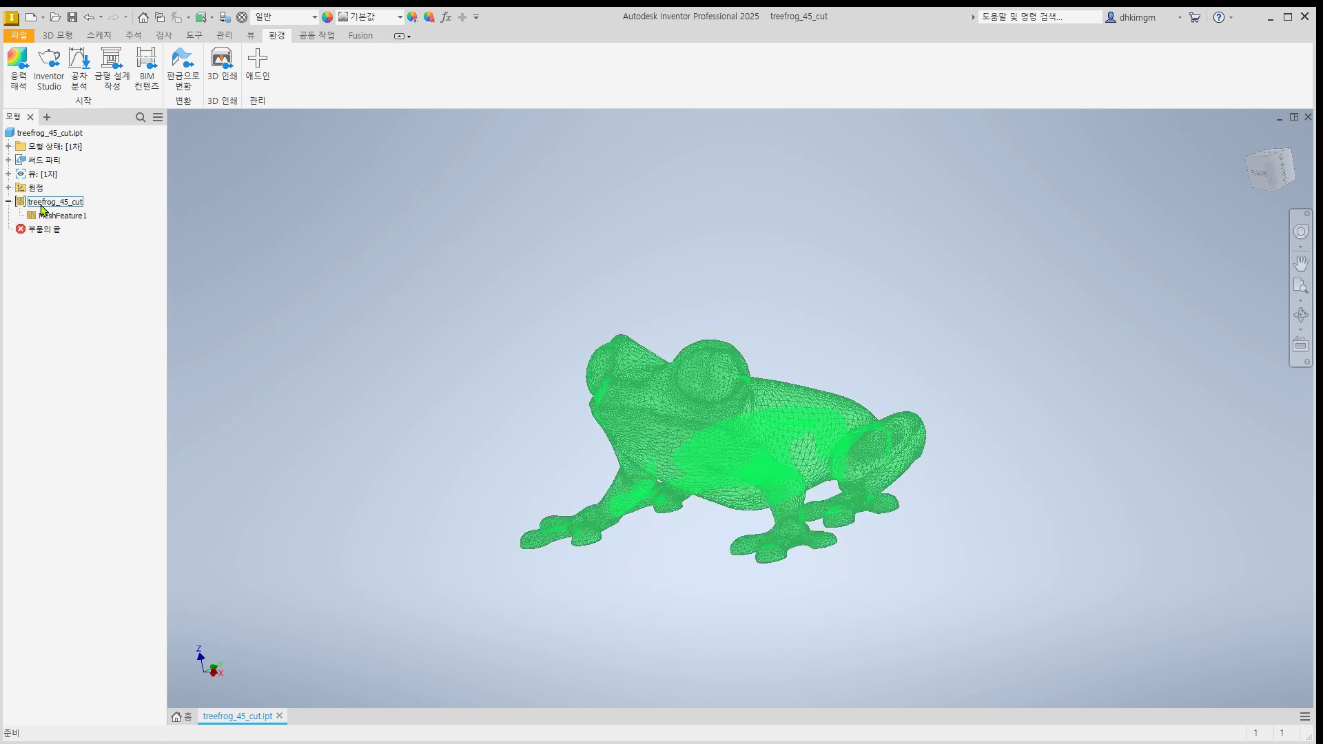
left_click(57, 217)
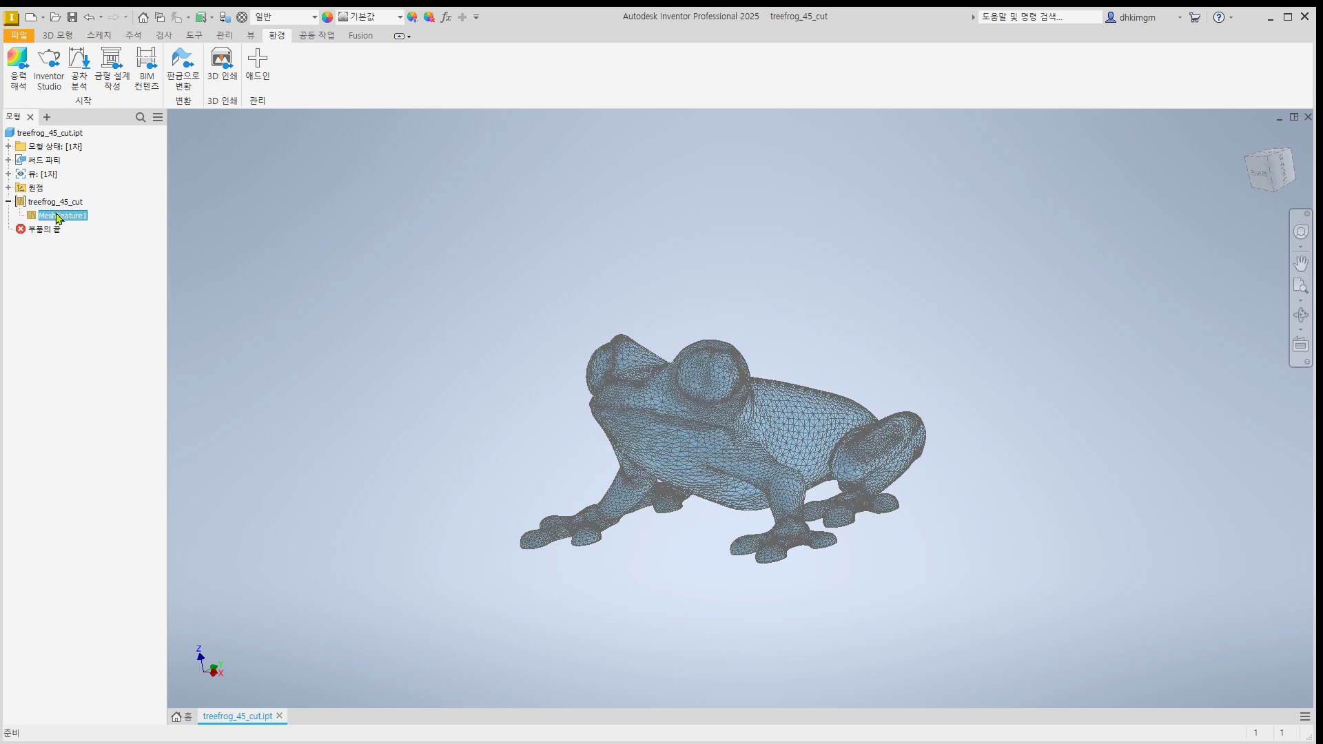
left_click(59, 204)
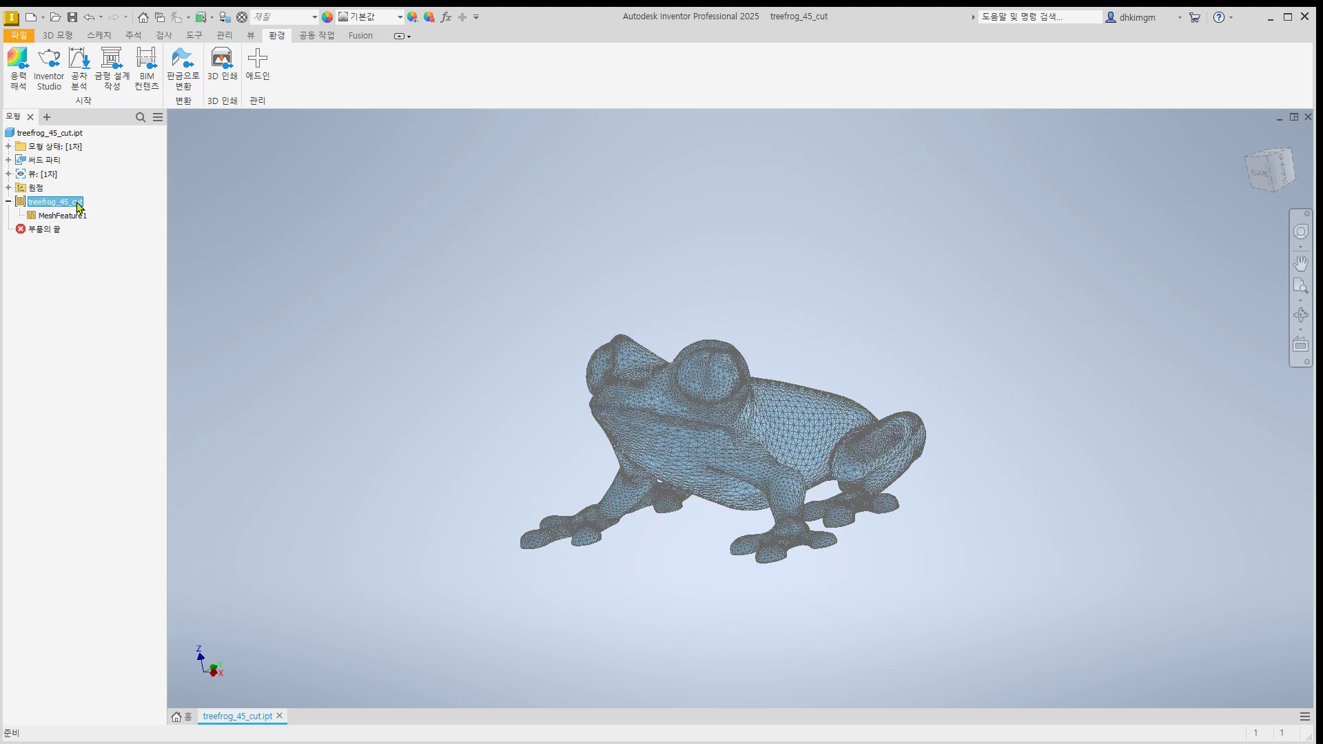
right_click(59, 203)
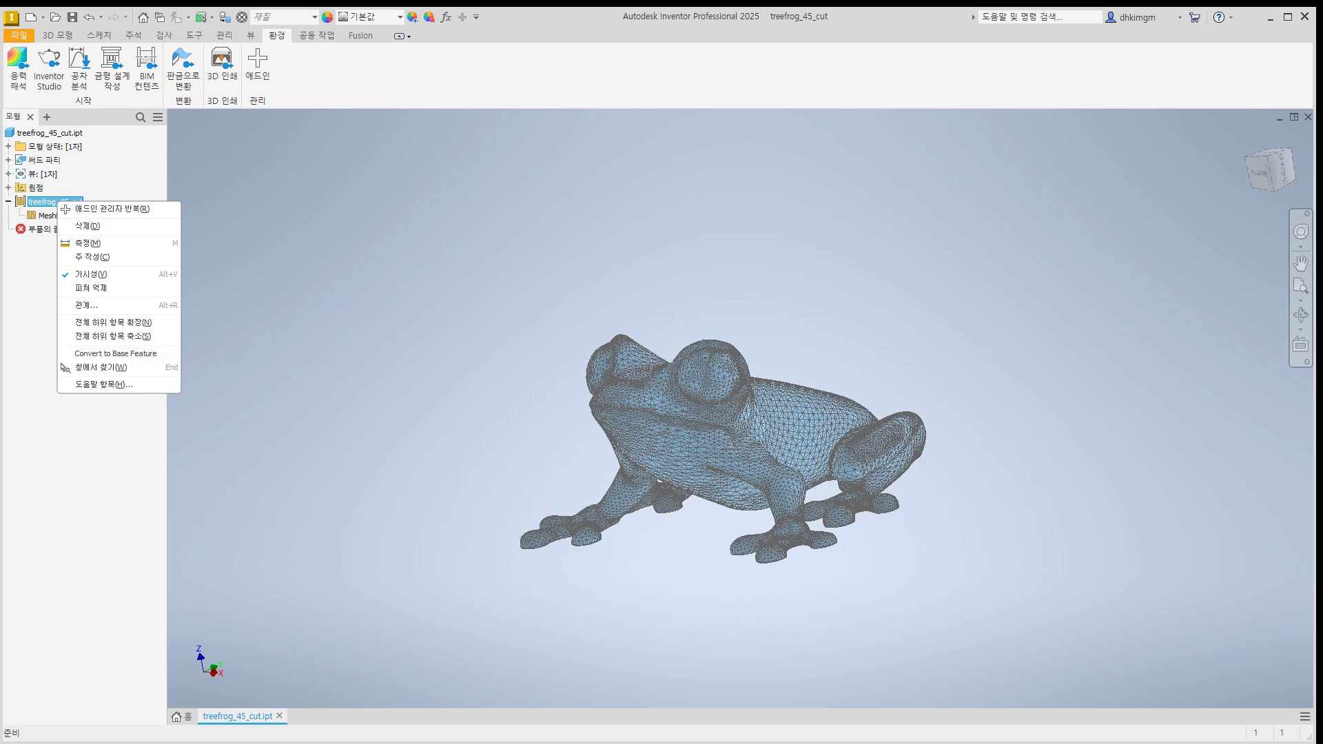
left_click(136, 355)
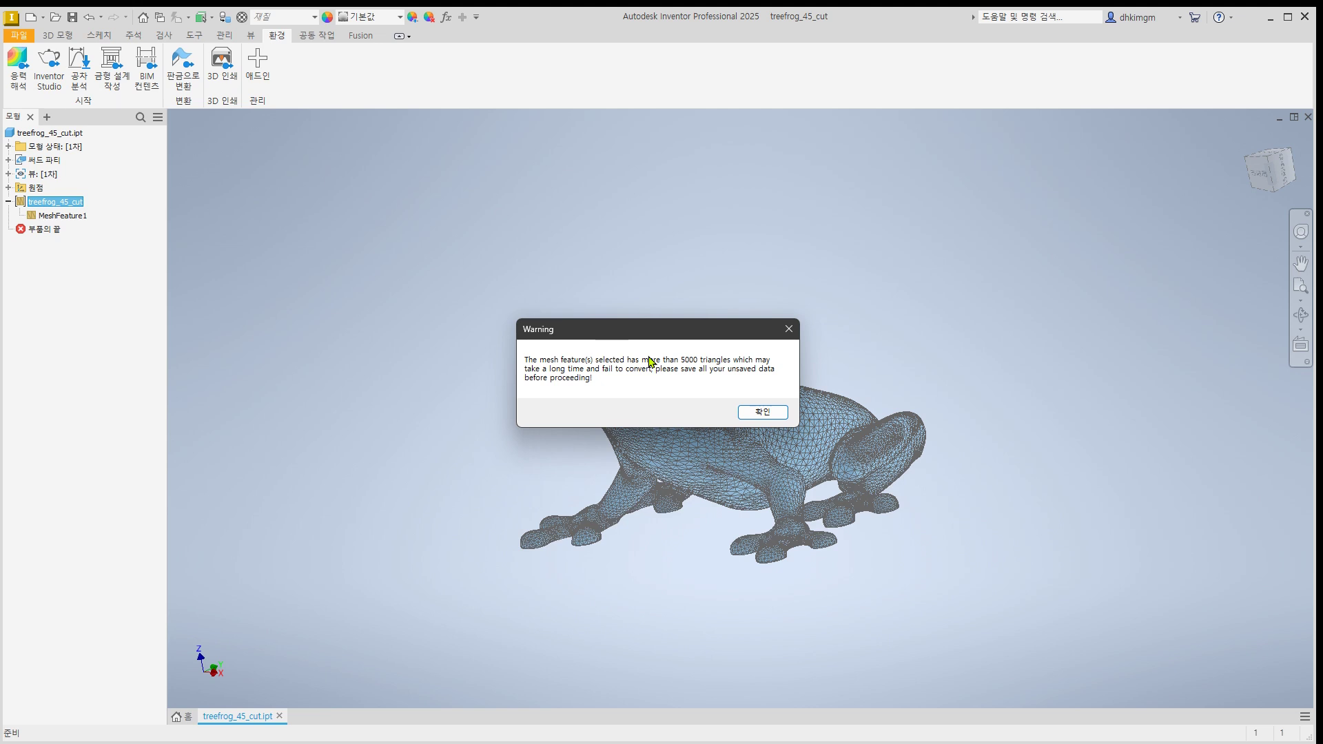
left_click(762, 413)
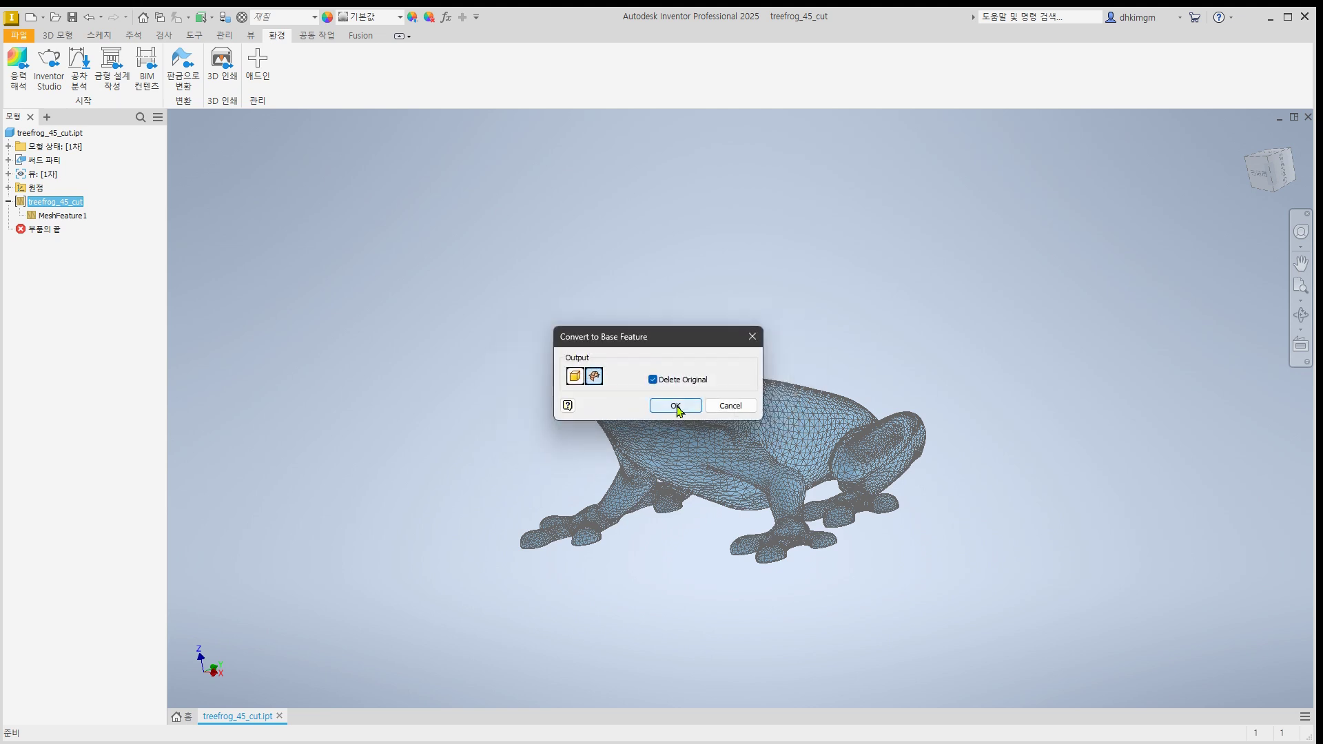
left_click(575, 376)
left_click(676, 406)
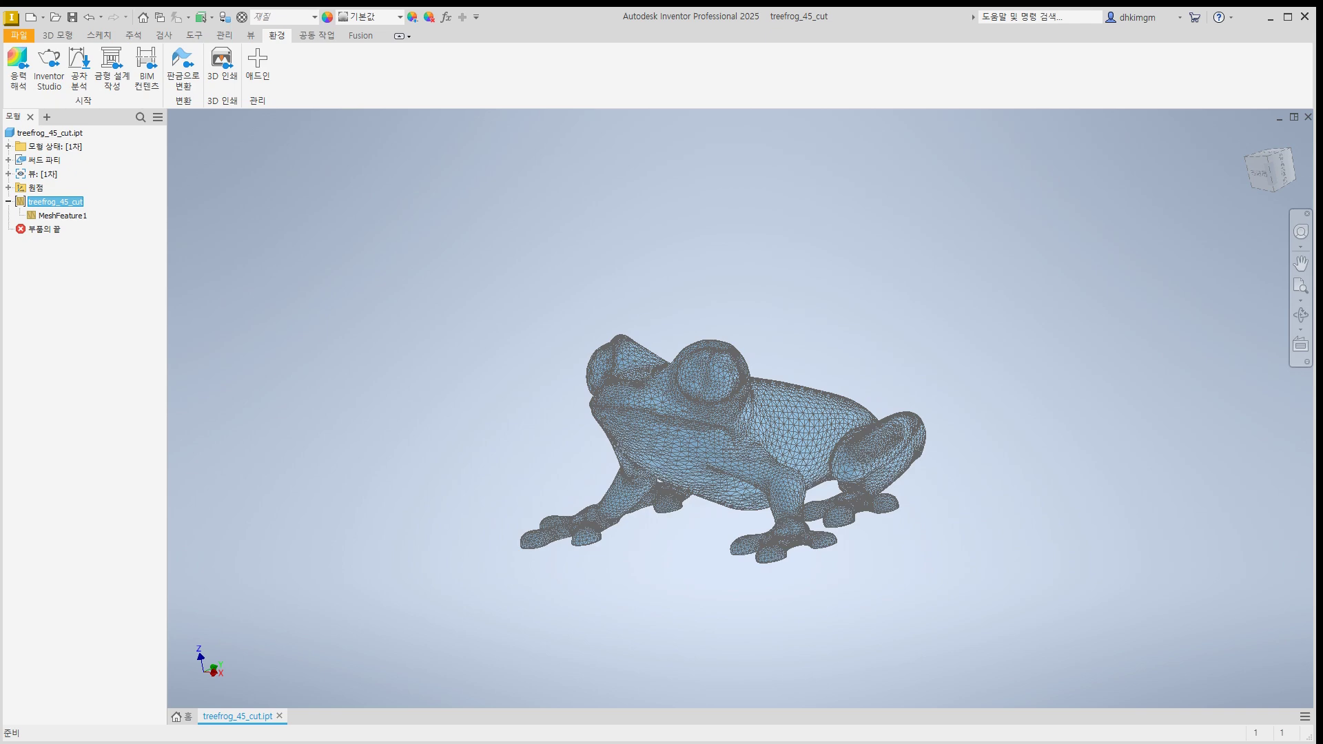
Hide the original MeshFeature1 mesh so that only the converted solid is displayed
left_click(69, 244)
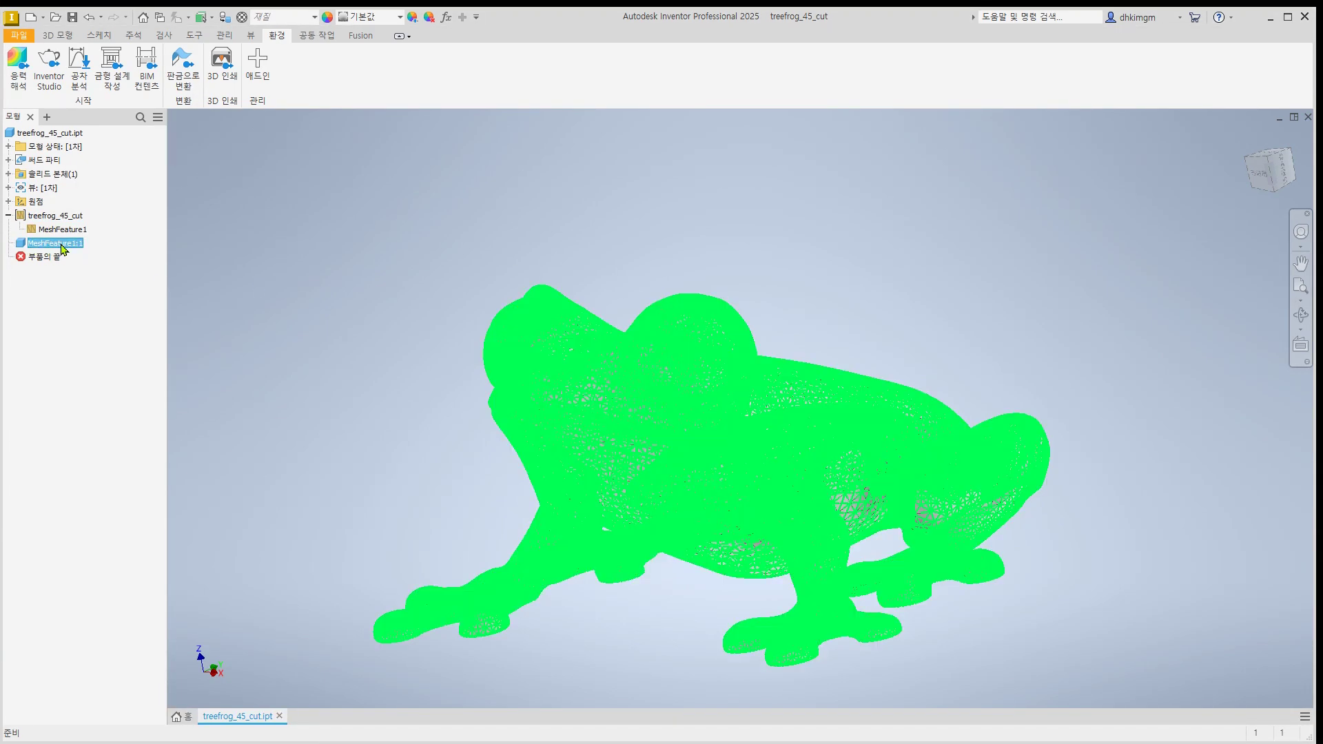
left_click(69, 230)
right_click(73, 230)
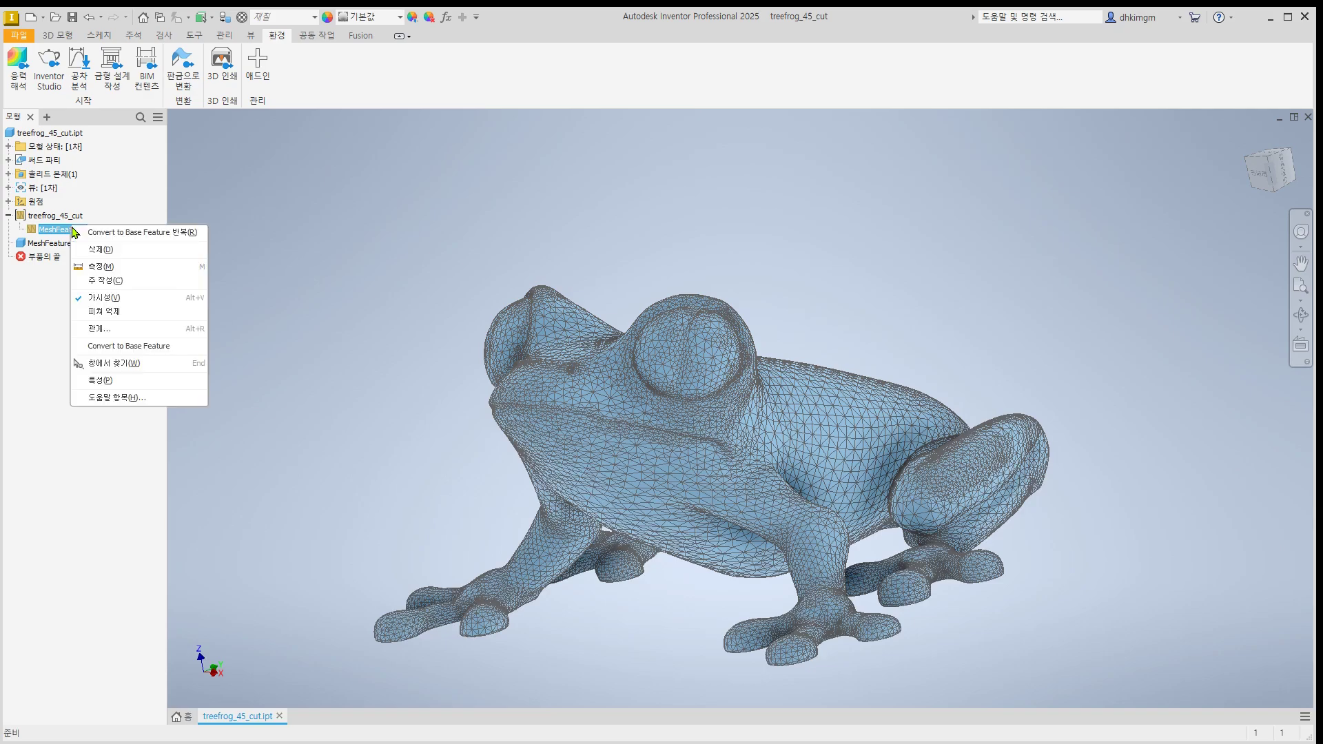
left_click(114, 302)
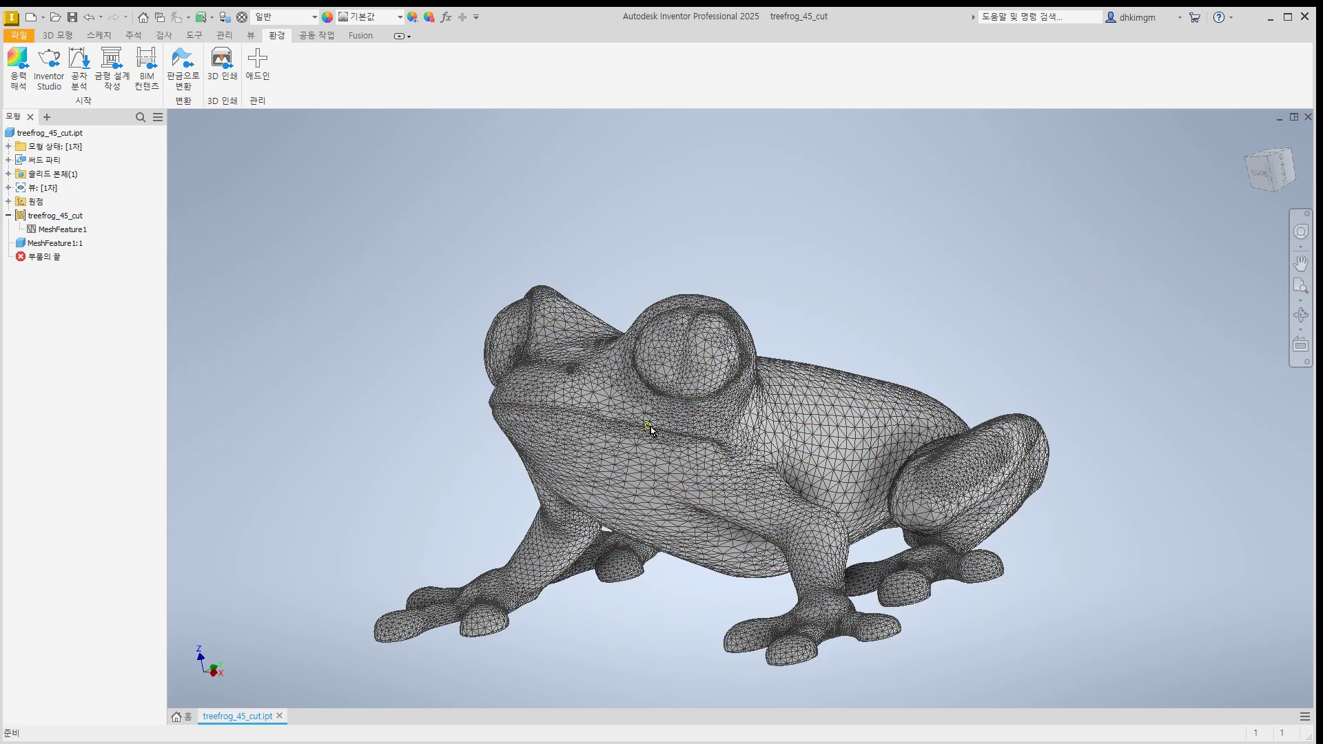
Inspect the converted MeshFeature1:1 solid by selecting it and viewing the frog from different sides
middle_click_drag(810, 440, 741, 408, "shift")
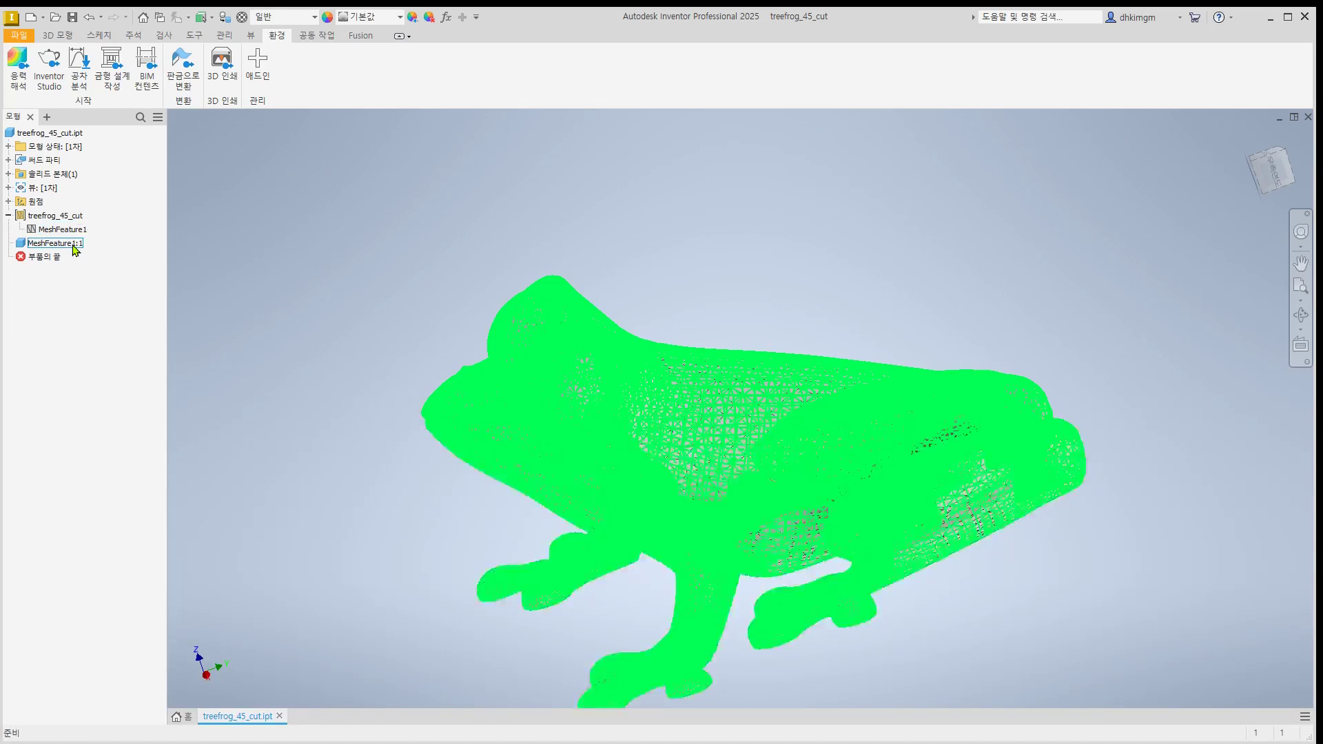
left_click(70, 245)
left_click(382, 240)
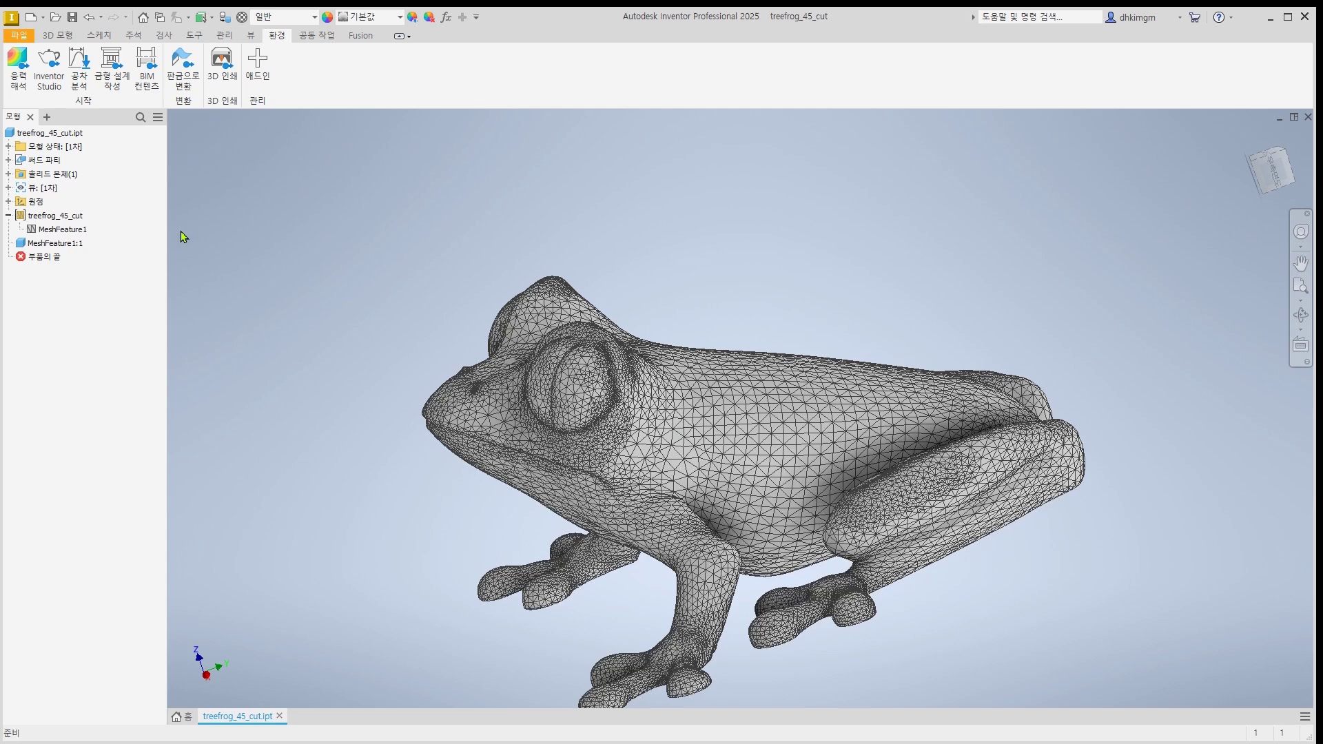
left_click(65, 245)
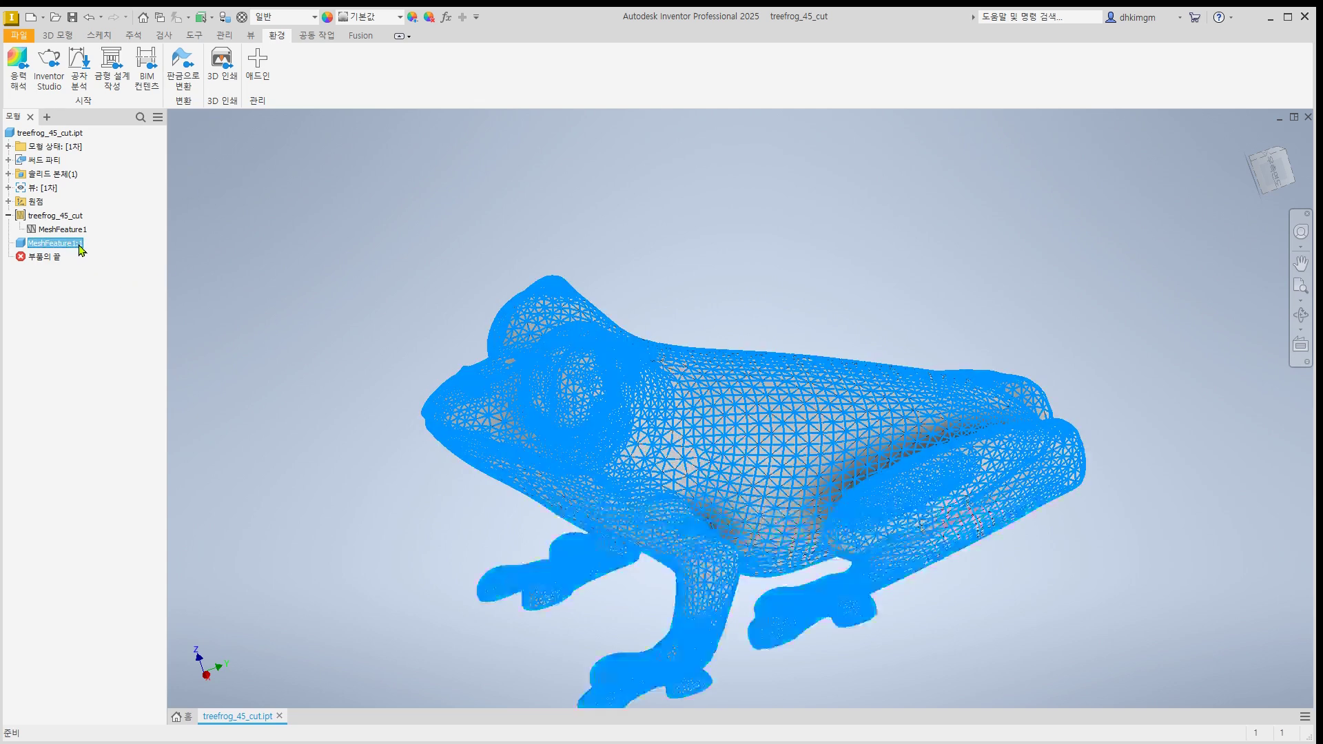
left_click(81, 246)
left_click(218, 289)
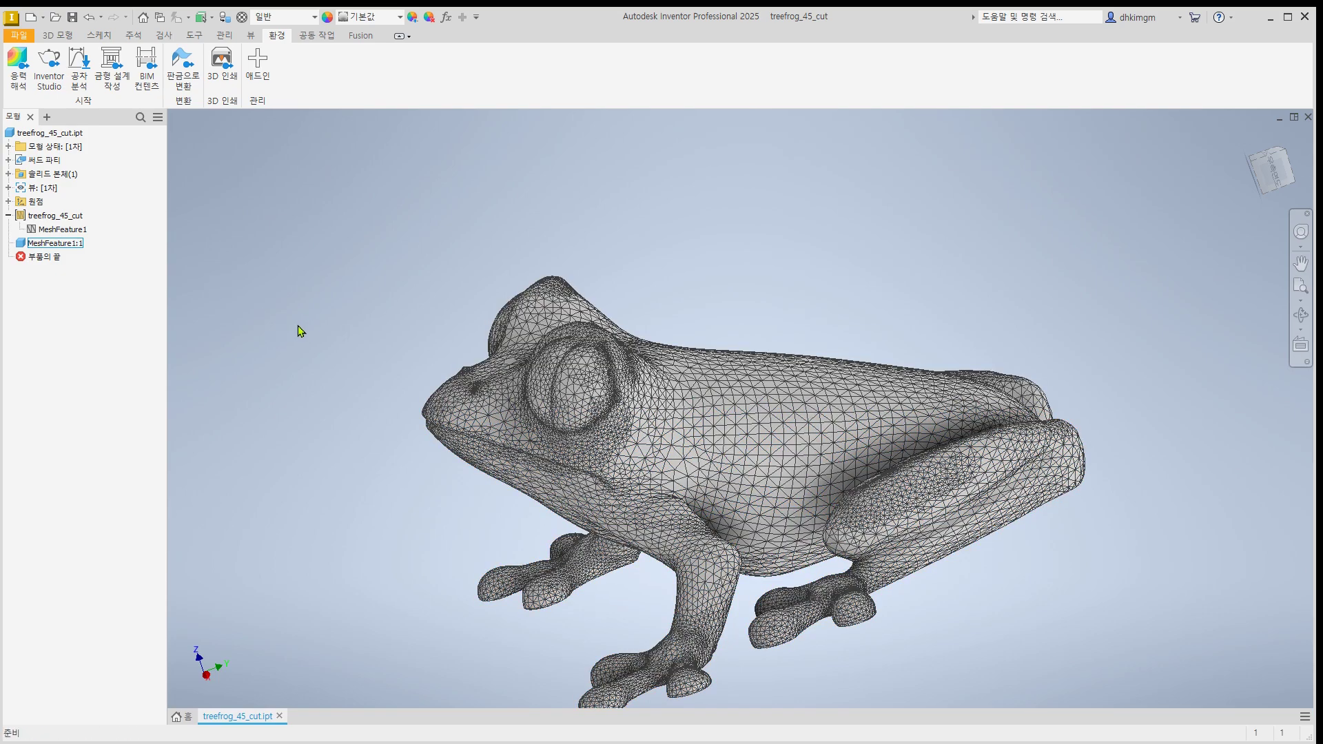
middle_click_drag(298, 331, 352, 310, "shift")
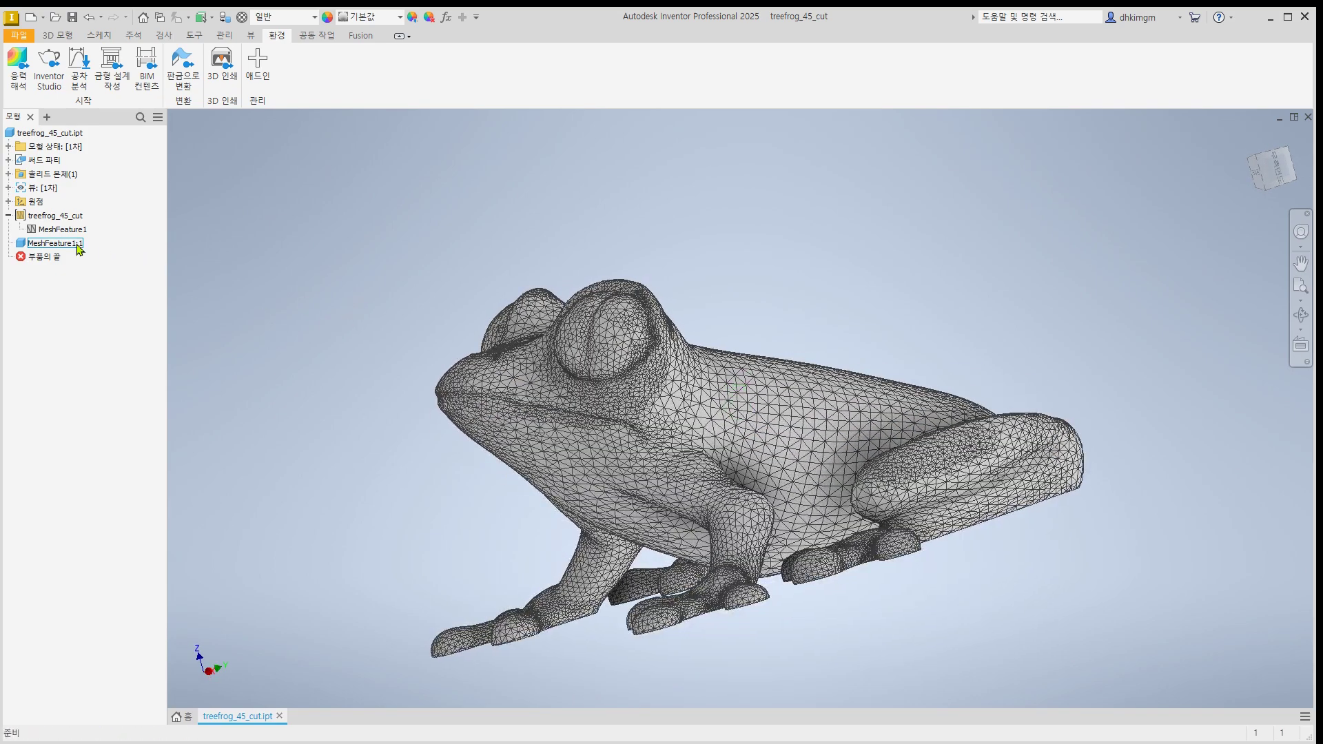
Create a 2D sketch on the flat underside face of the frog and draw a circle centred on the projected origin point
left_click(8, 202)
middle_click_drag(646, 426, 708, 315, "shift")
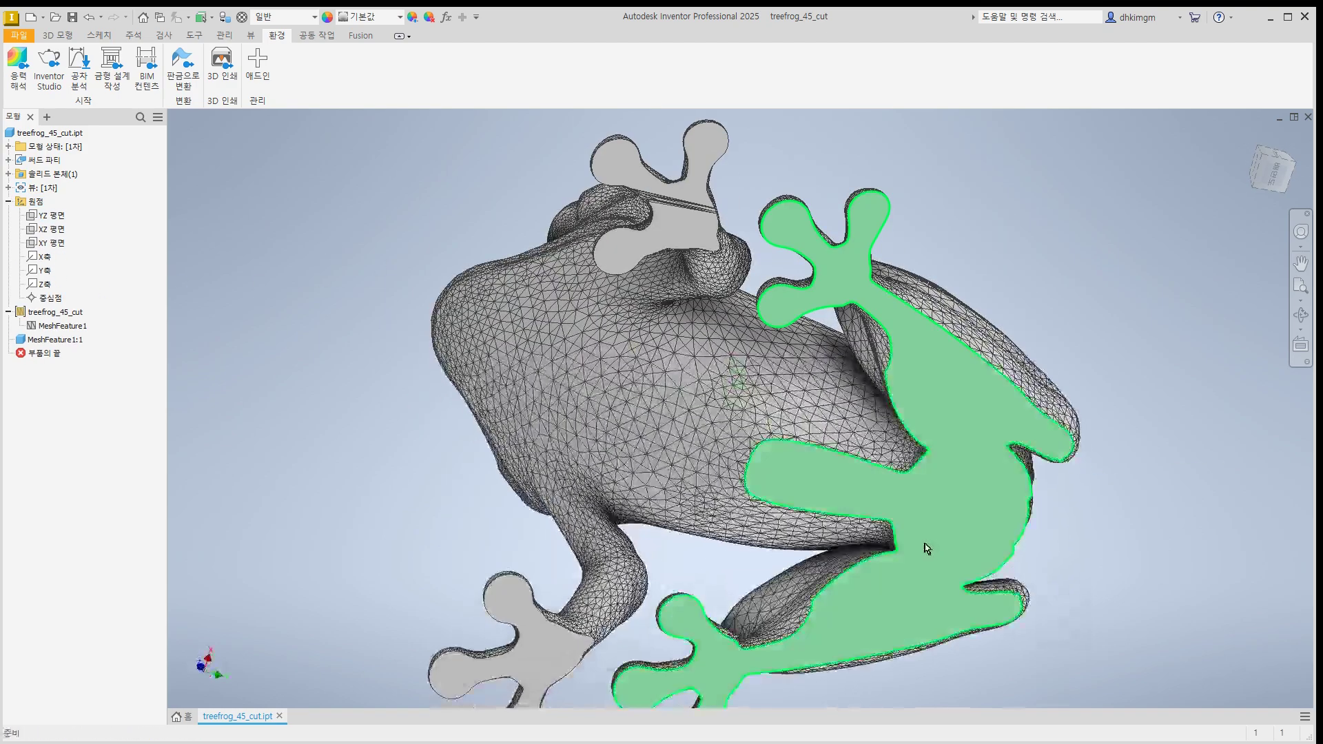
left_click(953, 517)
left_click(991, 507)
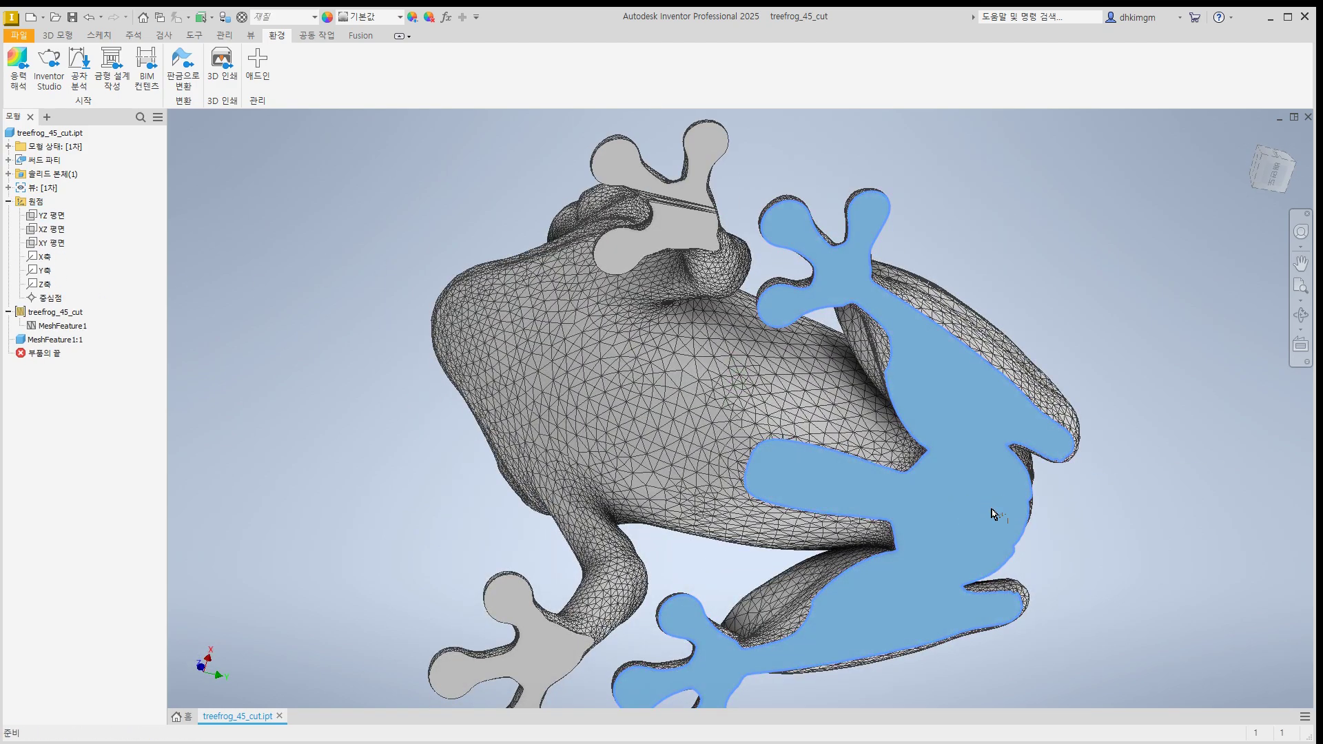
right_click(1110, 433)
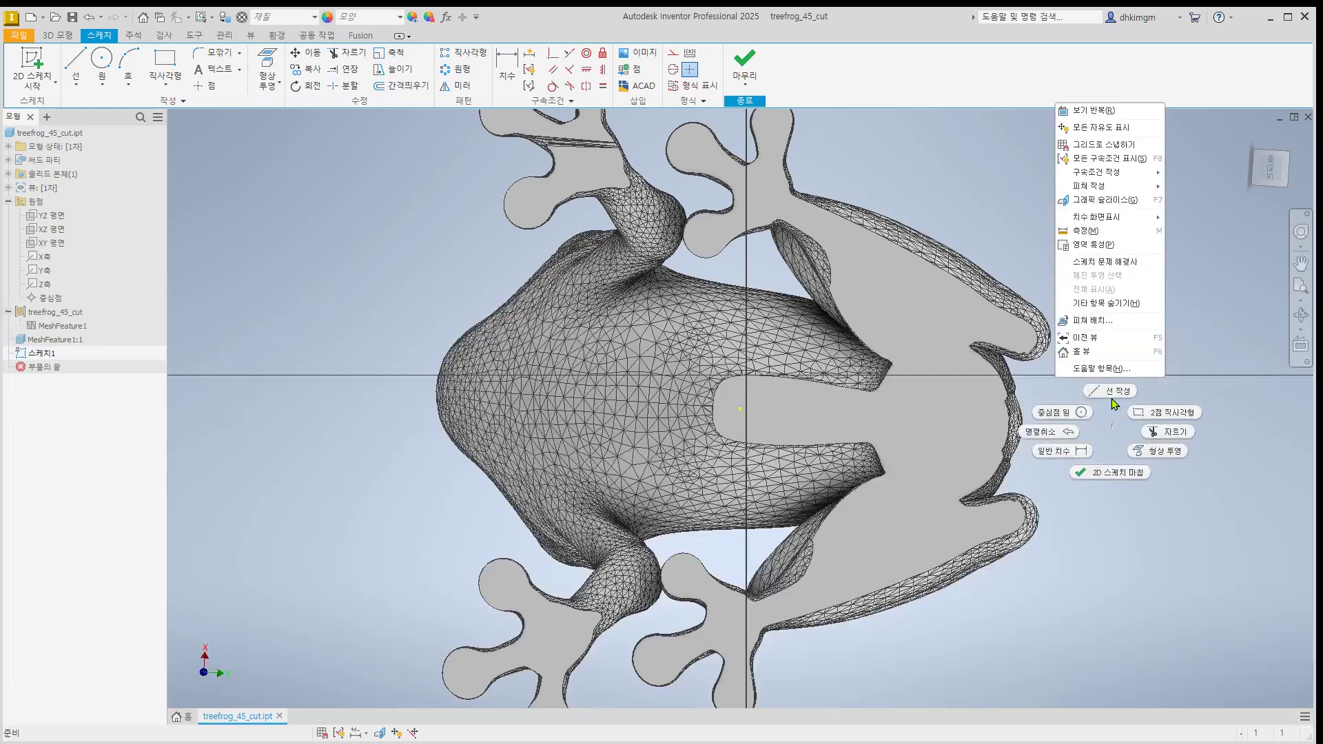
left_click(1085, 416)
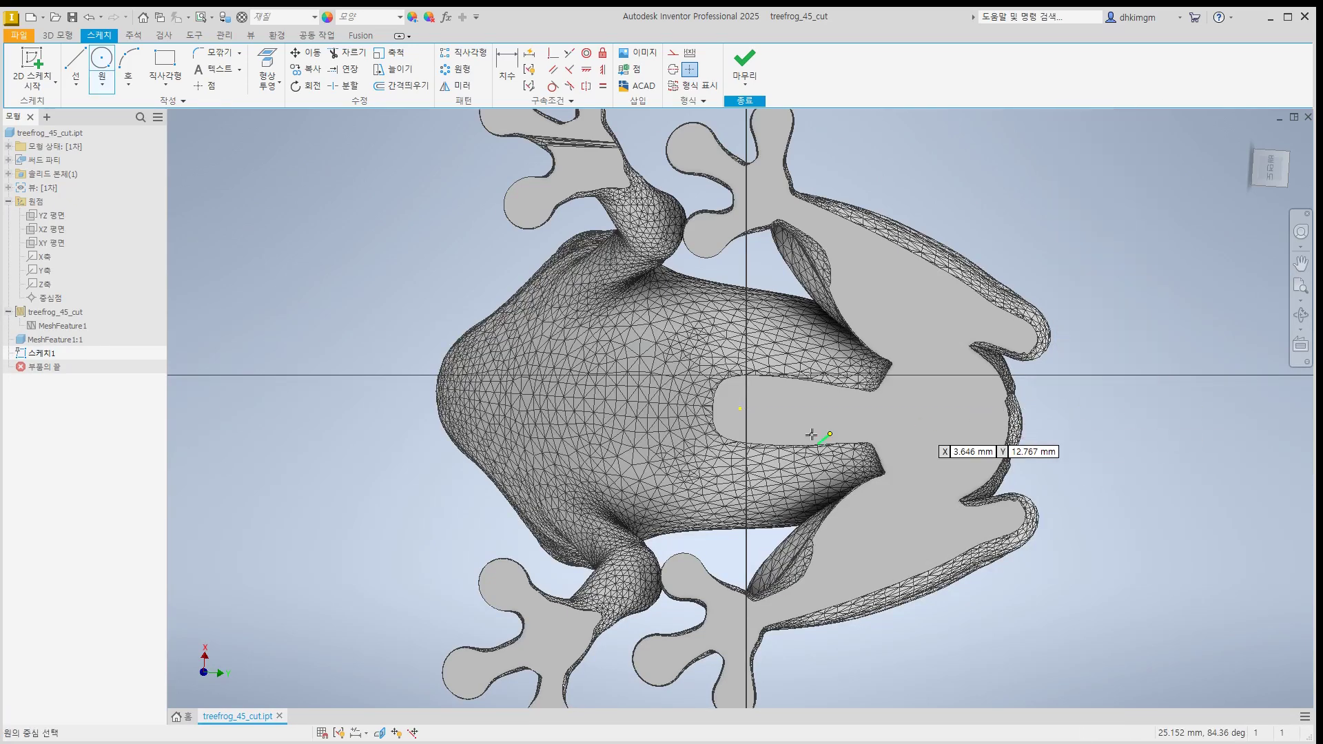
left_click(740, 409)
left_click(819, 422)
Dimension the circle's diameter as 10 mm and finish the sketch
right_click(1080, 438)
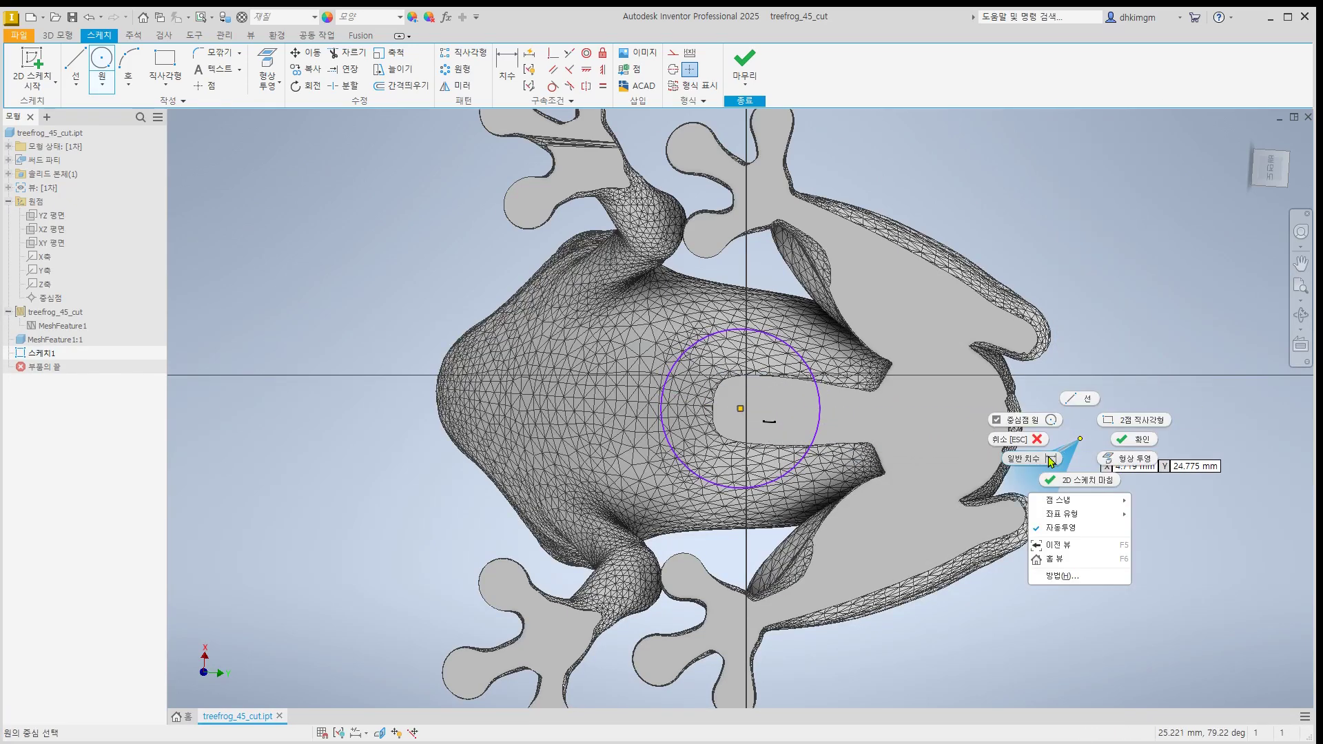
left_click(1046, 459)
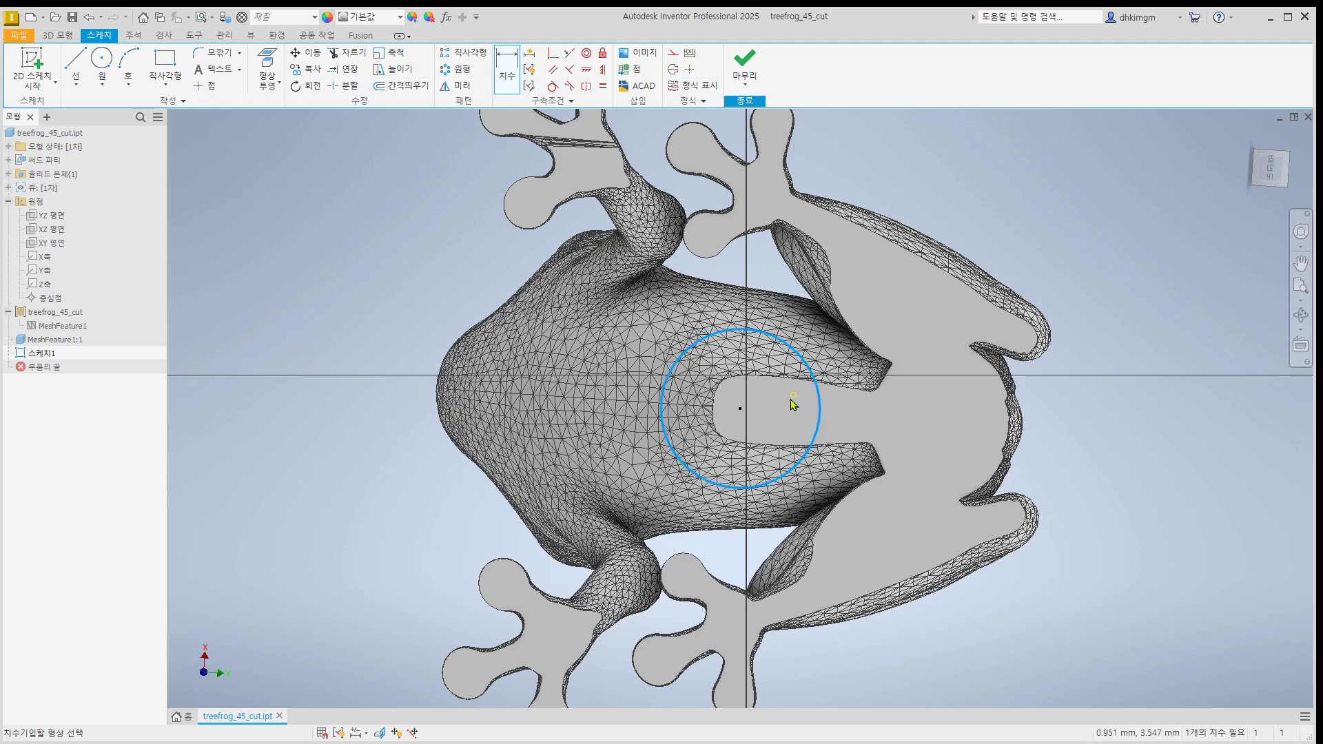
key("Escape")
right_click(1049, 207)
left_click(1048, 245)
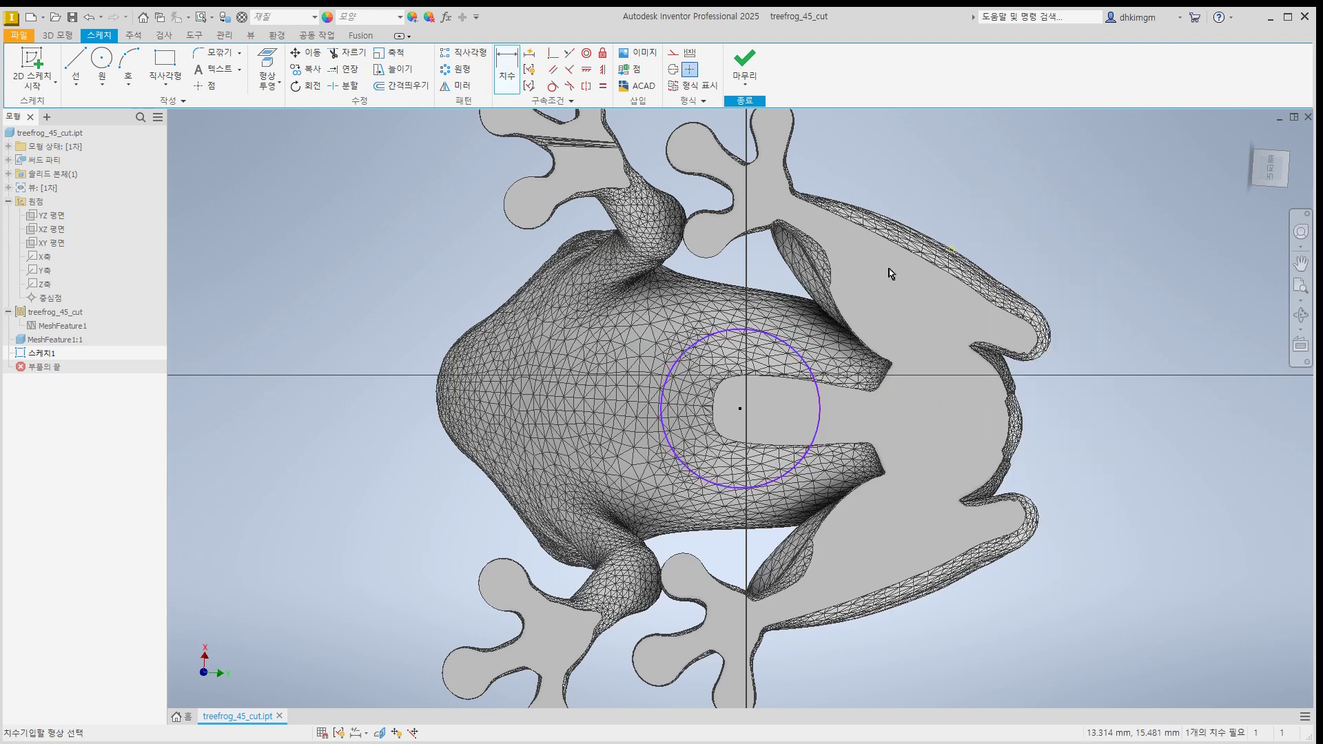
left_click(772, 337)
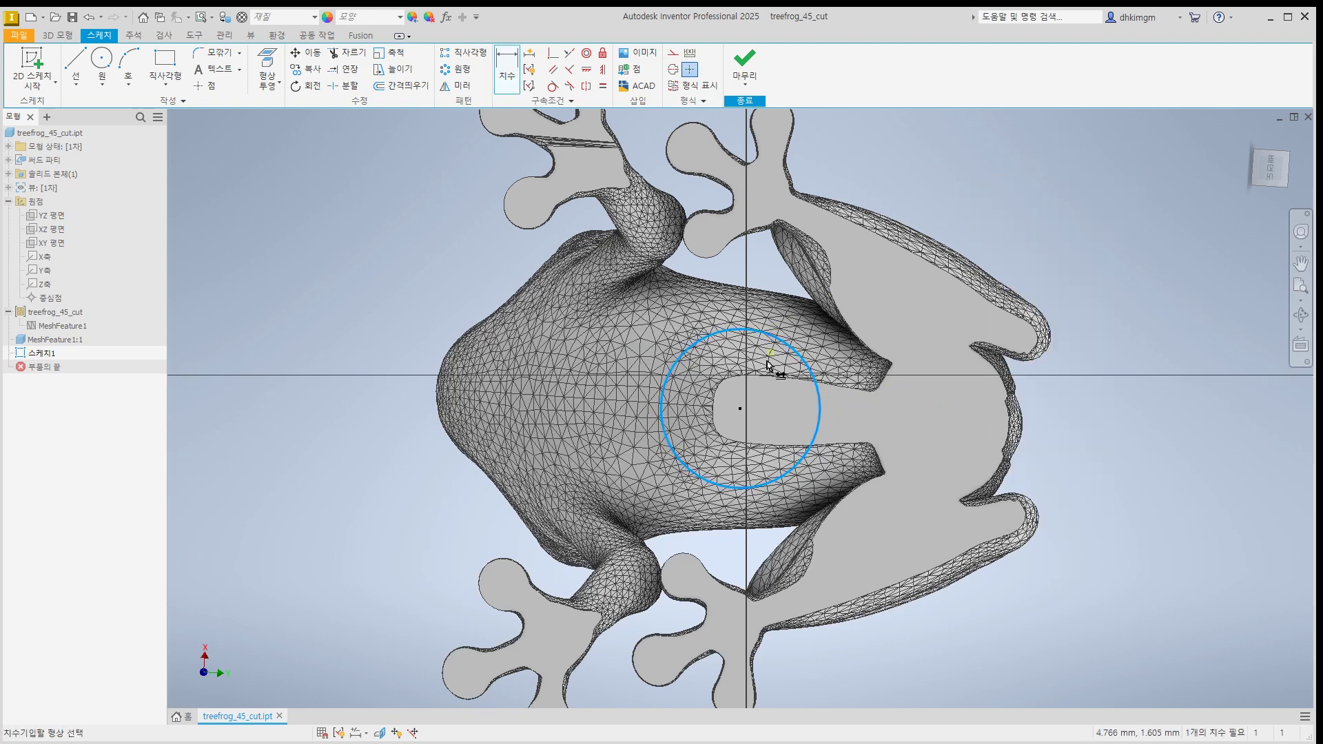
left_click(960, 219)
type("10")
left_click(1020, 267)
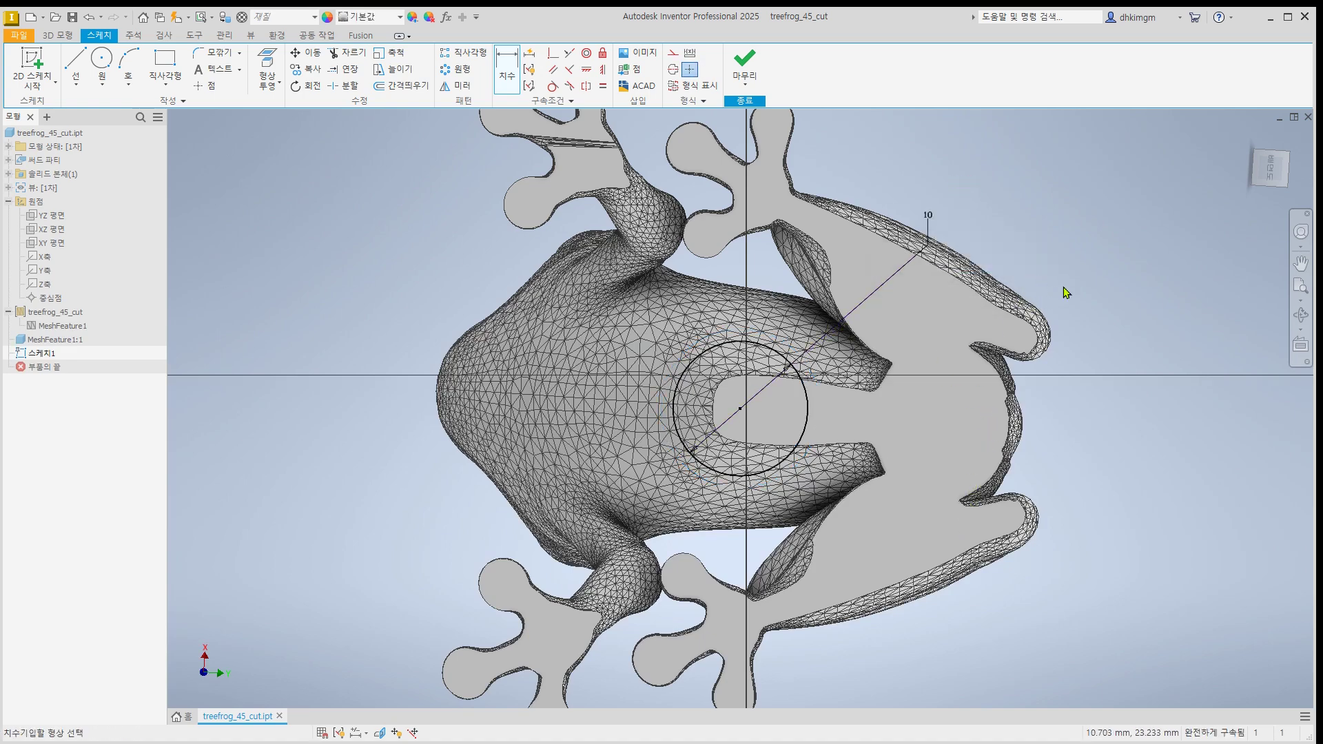
mouse_move(1069, 289)
middle_mouse_down("shift")
mouse_move(1054, 248)
mouse_move(1011, 333)
middle_mouse_up("shift")
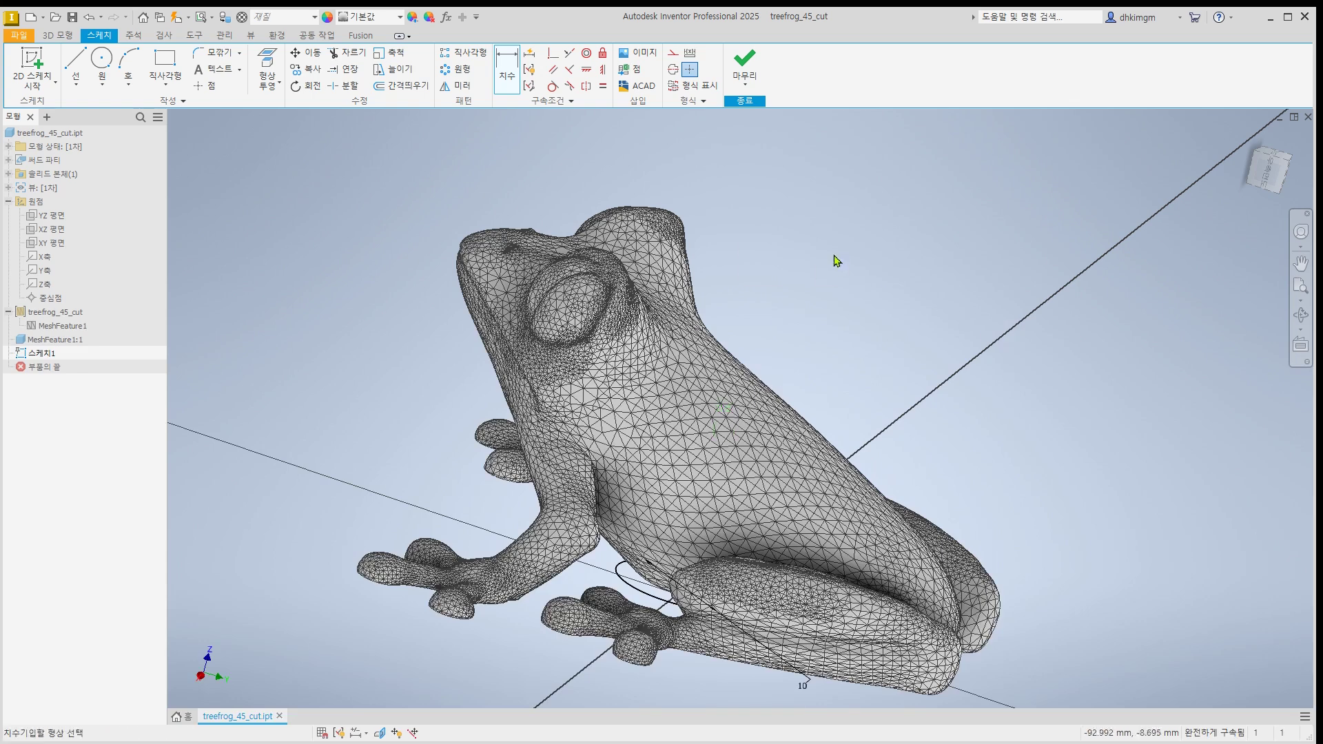
right_click(855, 241)
left_click(879, 254)
right_click(877, 246)
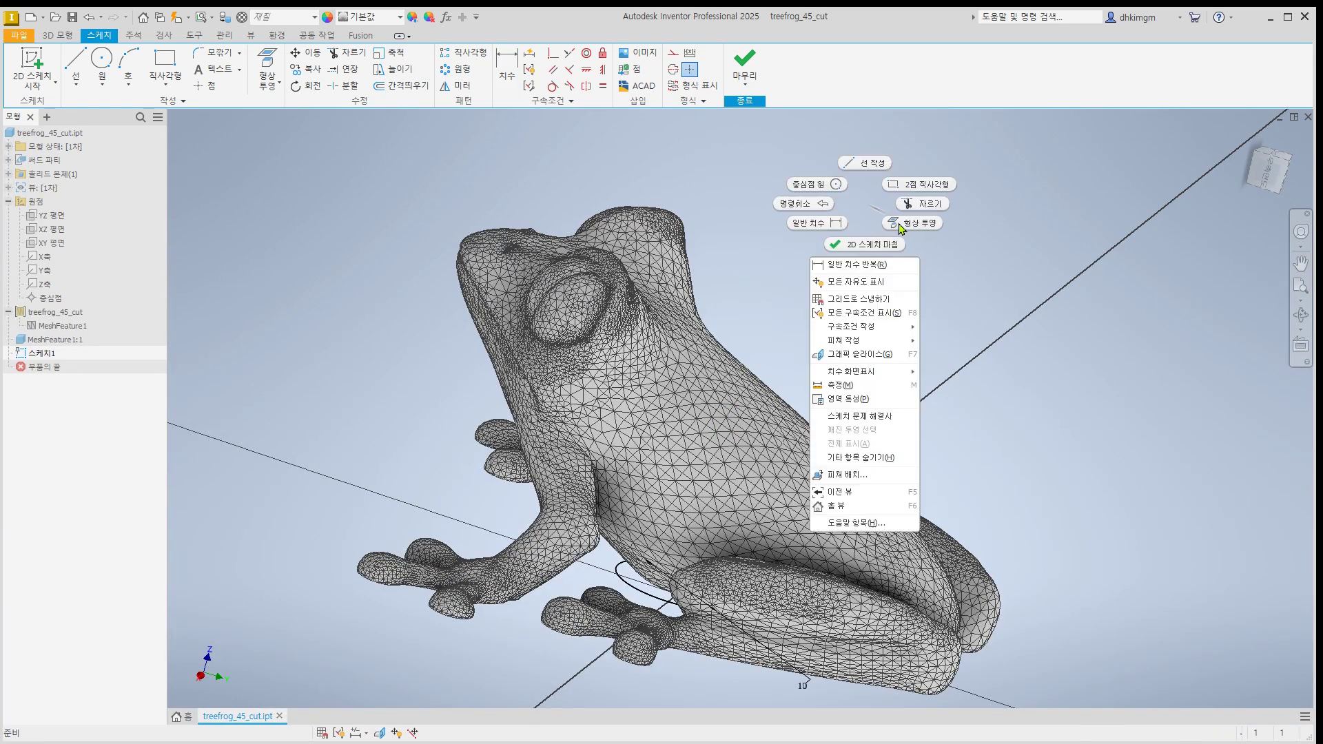
left_click(891, 242)
Set up an extruded cut of the 10 mm circle from the underside through the frog, ending at To Next
right_click(872, 228)
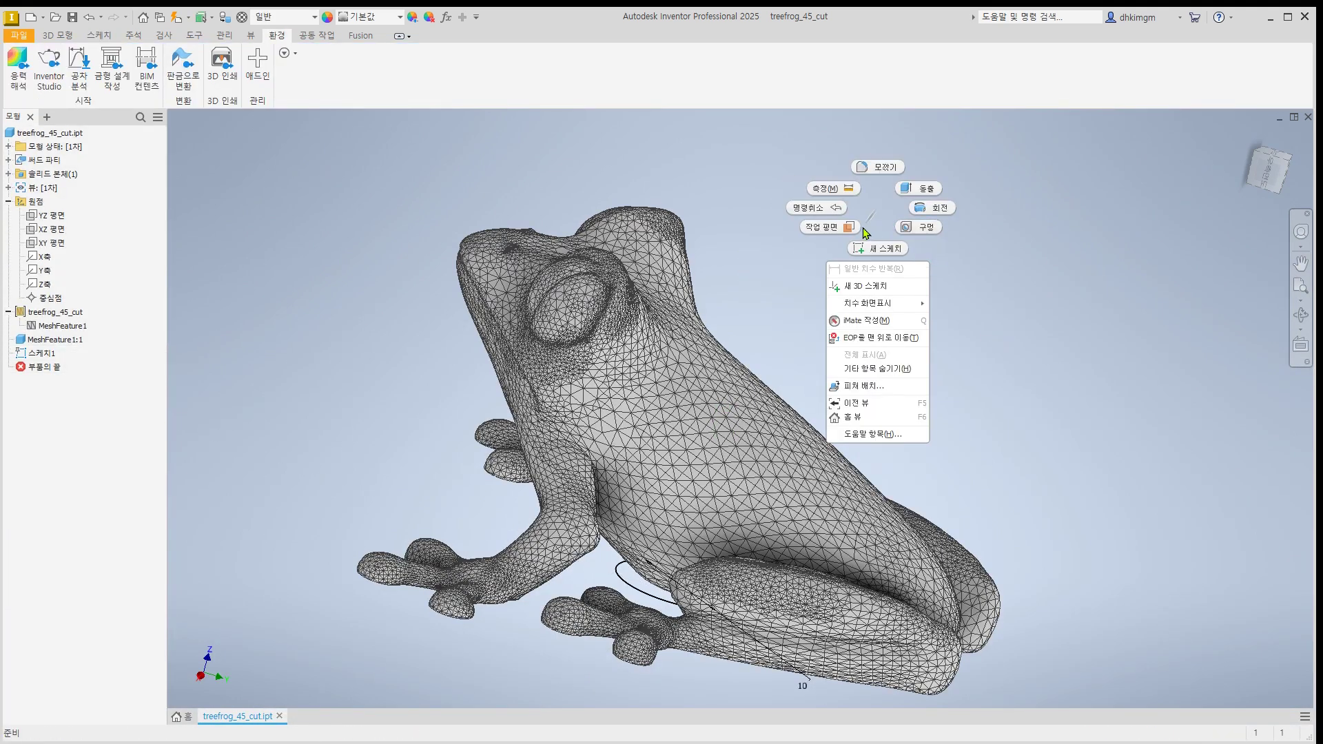
left_click(916, 194)
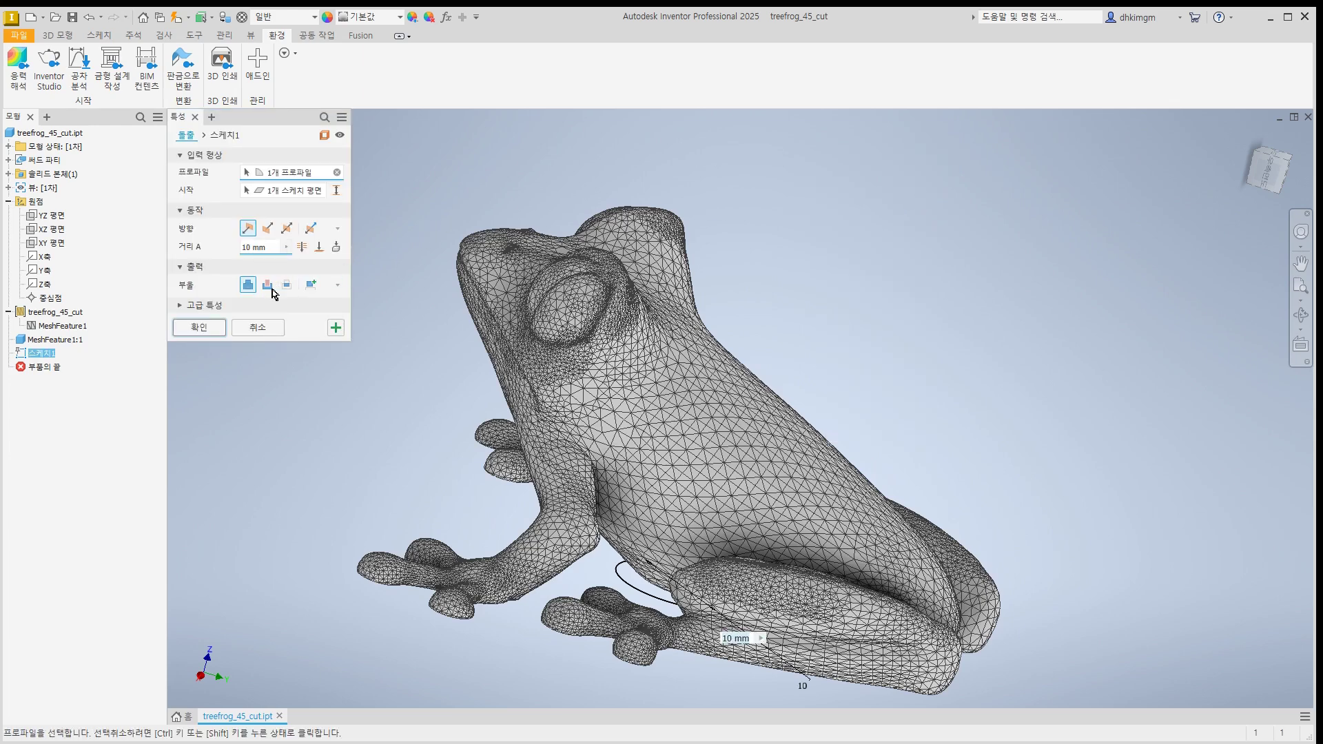
left_click(269, 285)
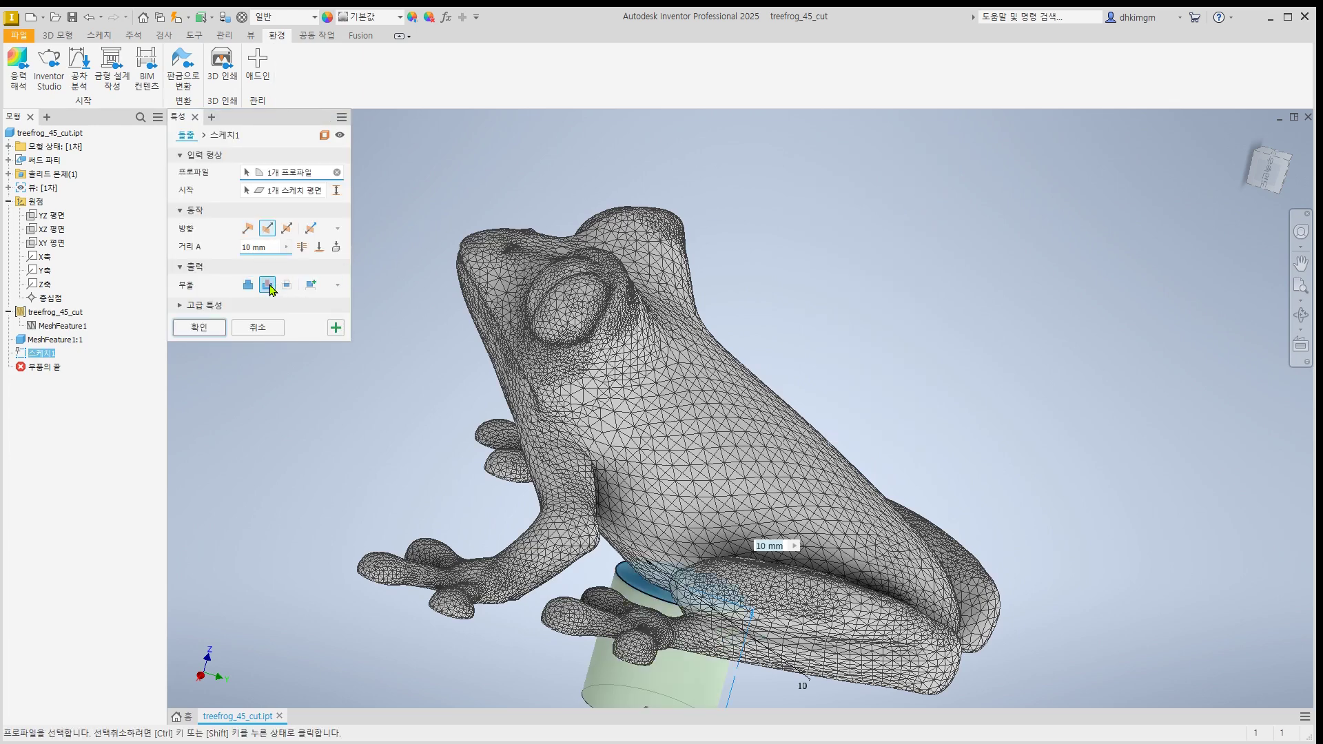
left_click(336, 247)
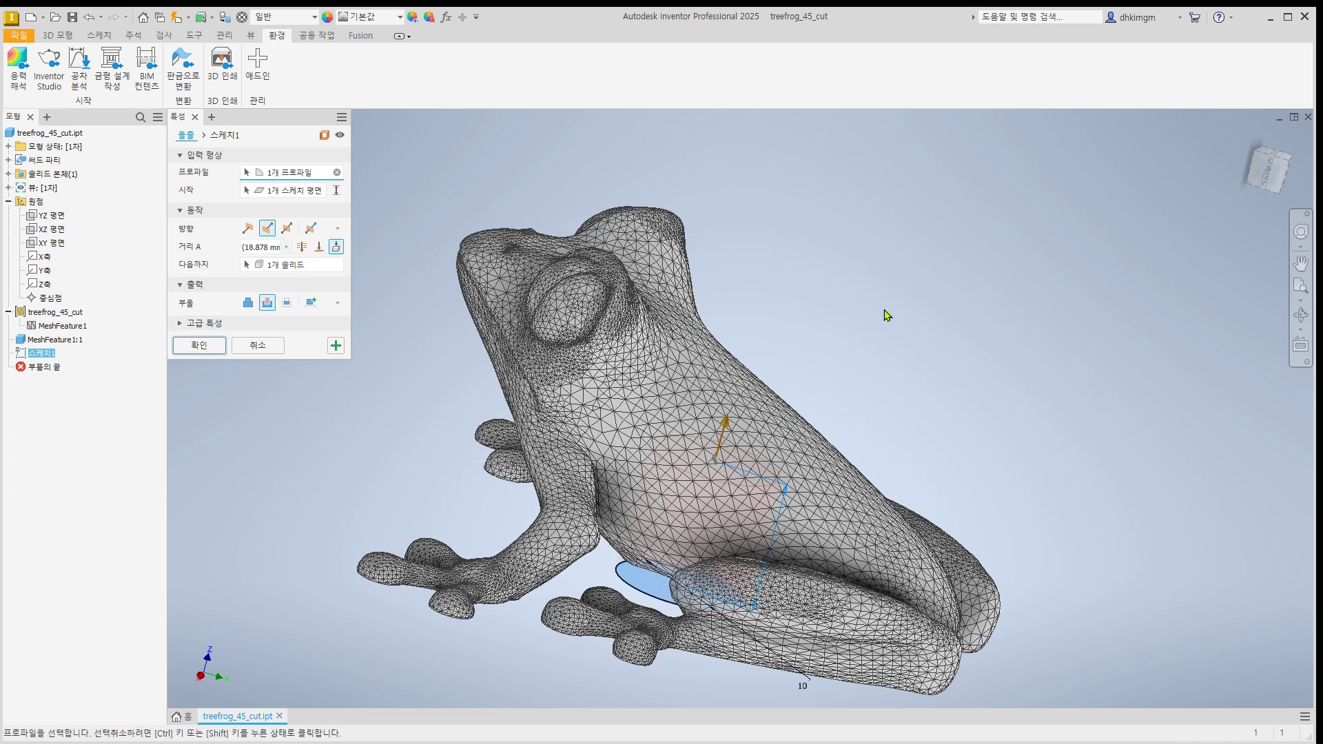
mouse_move(830, 342)
middle_mouse_down("shift")
mouse_move(805, 381)
mouse_move(839, 324)
mouse_move(825, 324)
middle_mouse_up("shift")
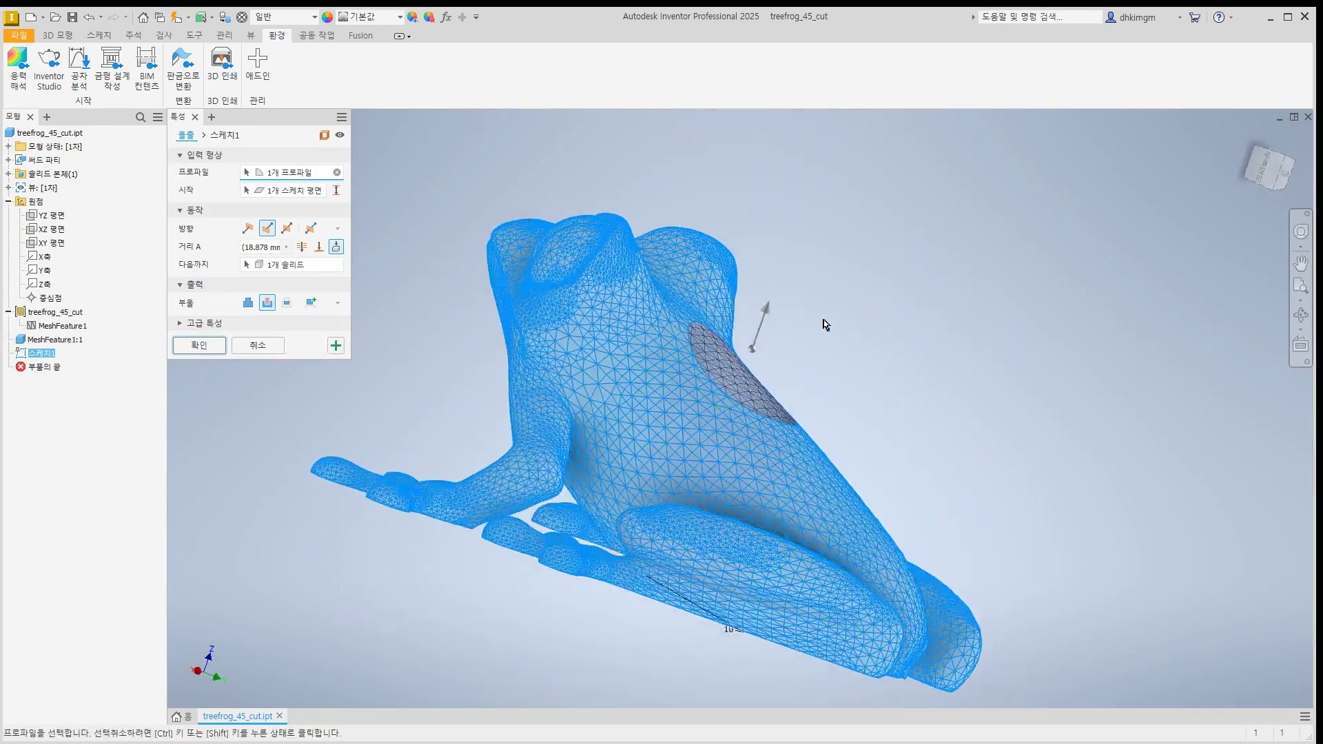
Set the cut's taper A to 3 deg and complete the extrusion
left_click(185, 324)
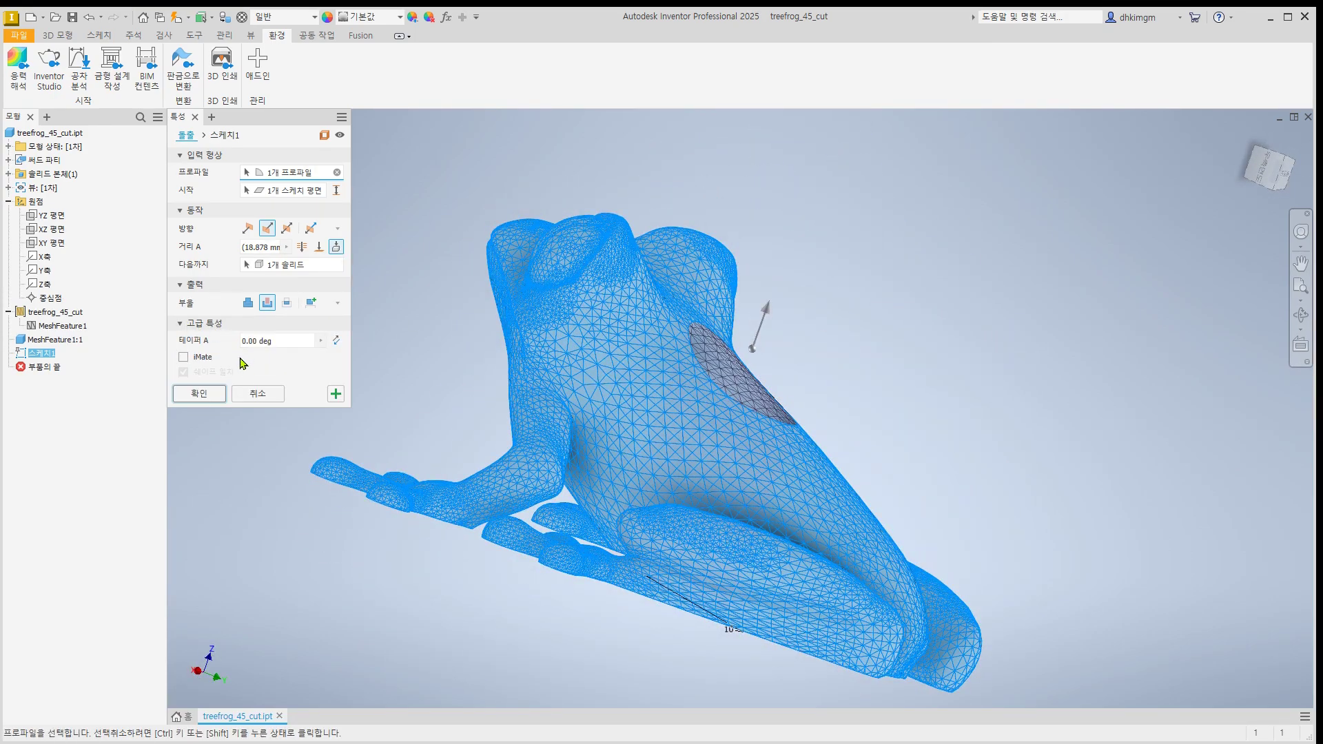
left_click(289, 341)
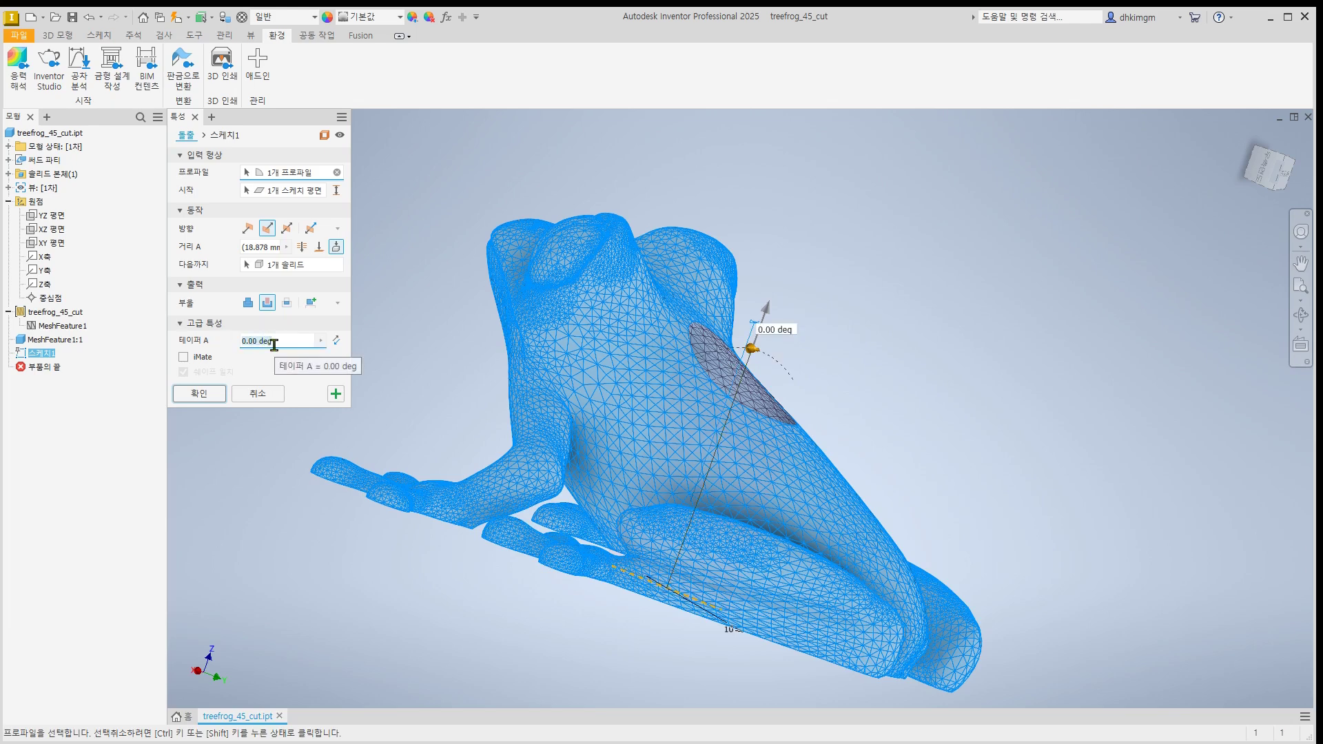
type("3")
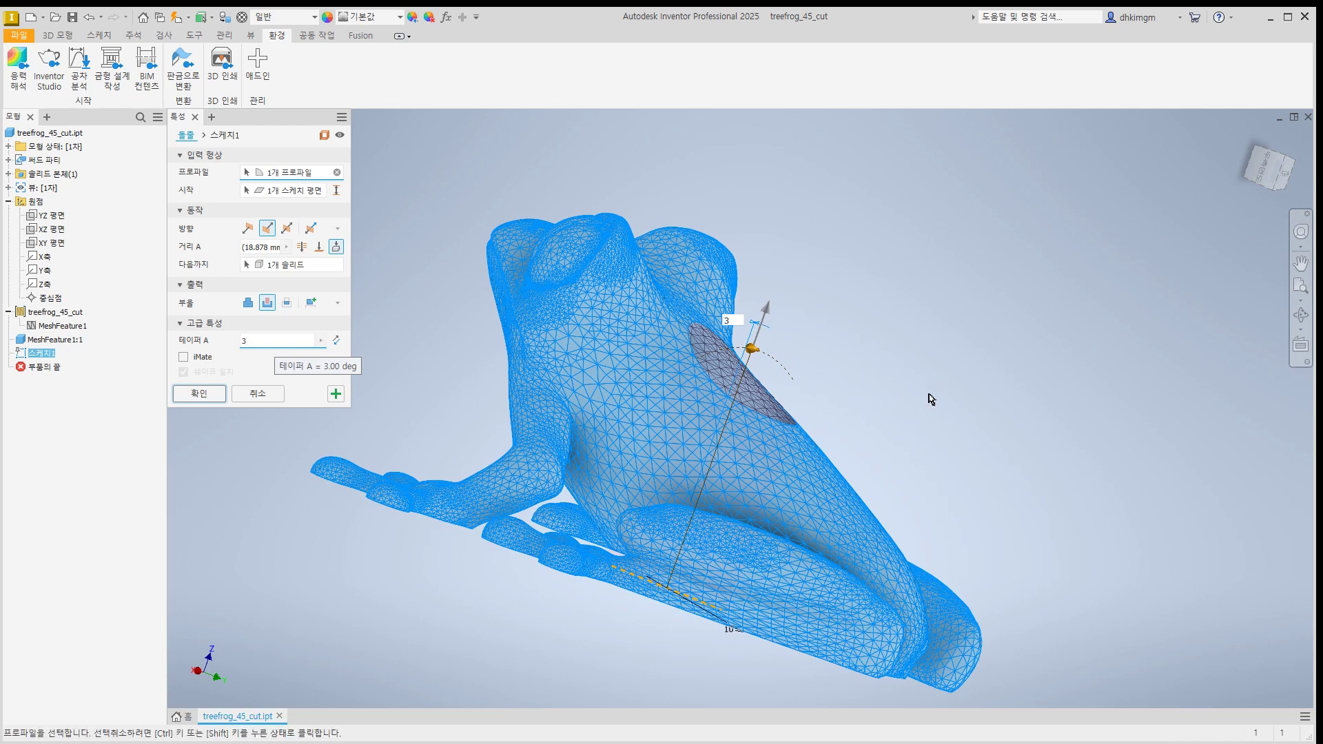
middle_click_drag(843, 382, 833, 385, "shift")
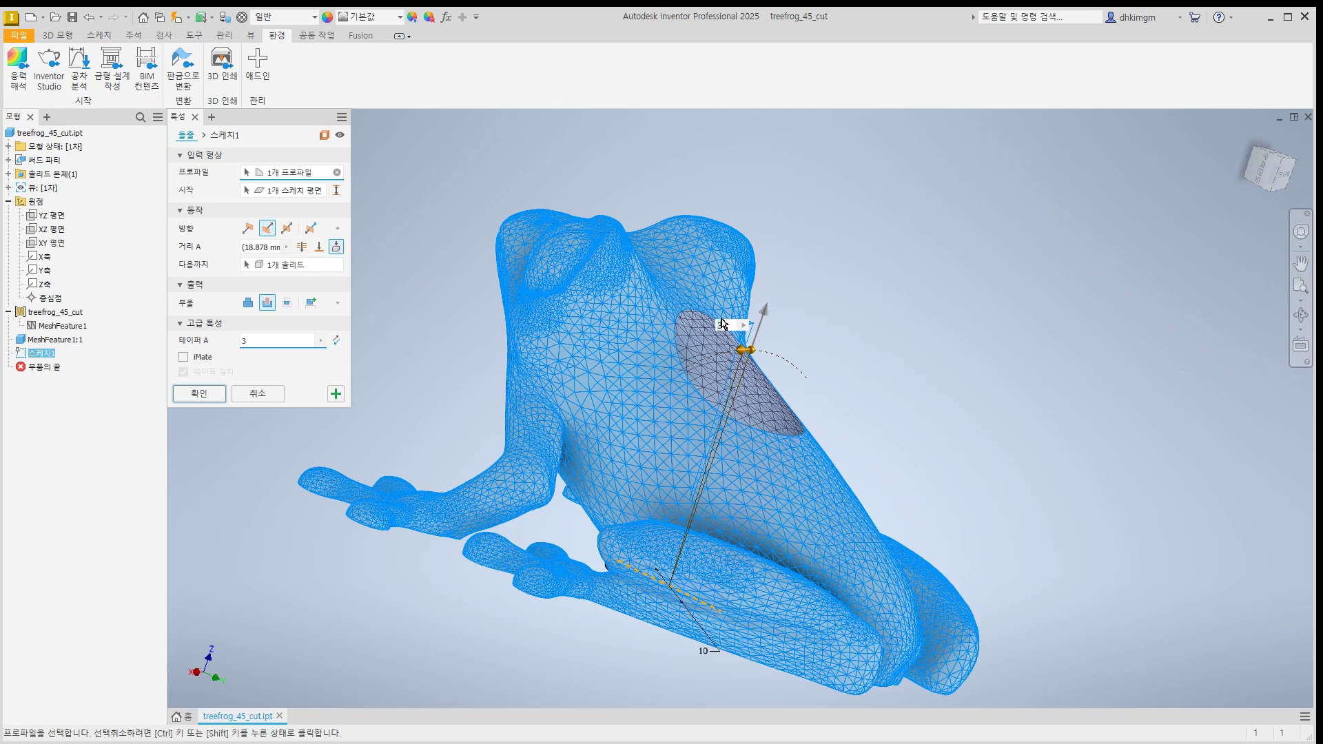
mouse_move(868, 405)
middle_mouse_down("shift")
mouse_move(820, 480)
mouse_move(886, 387)
middle_mouse_up("shift")
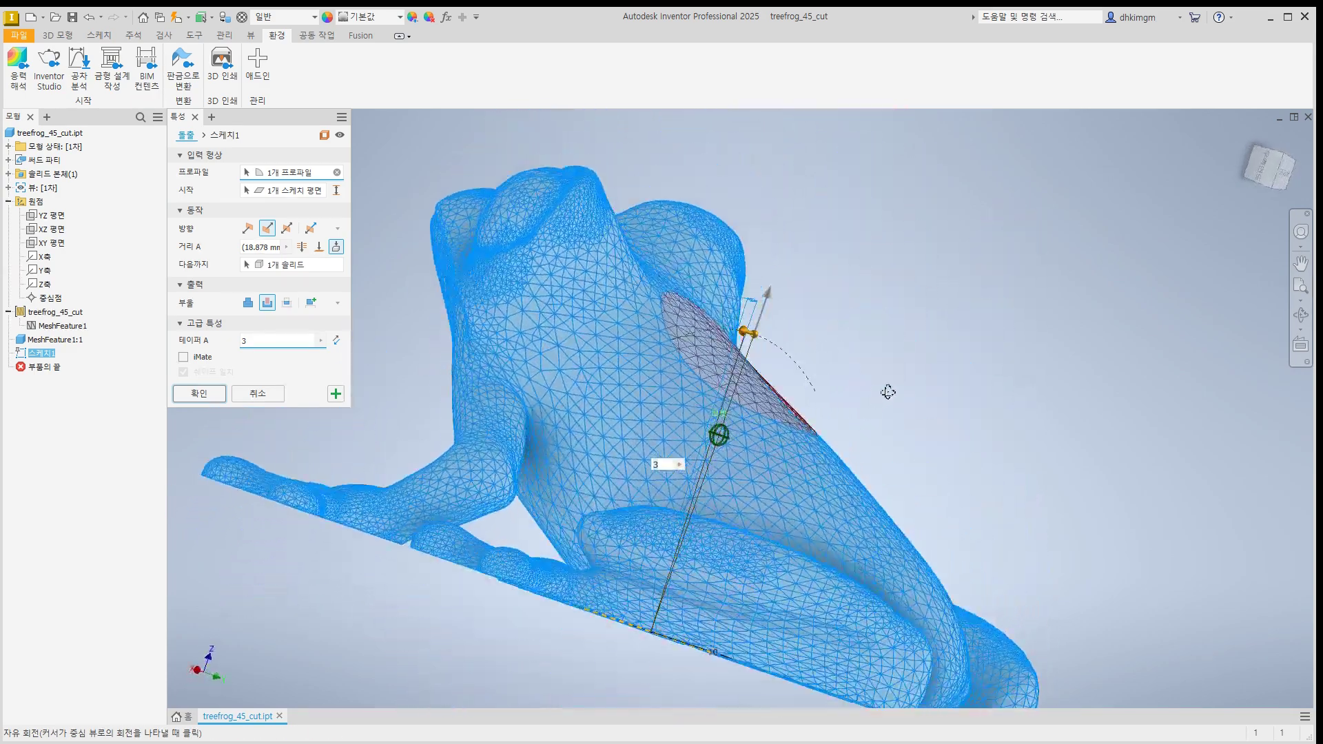
left_click(204, 394)
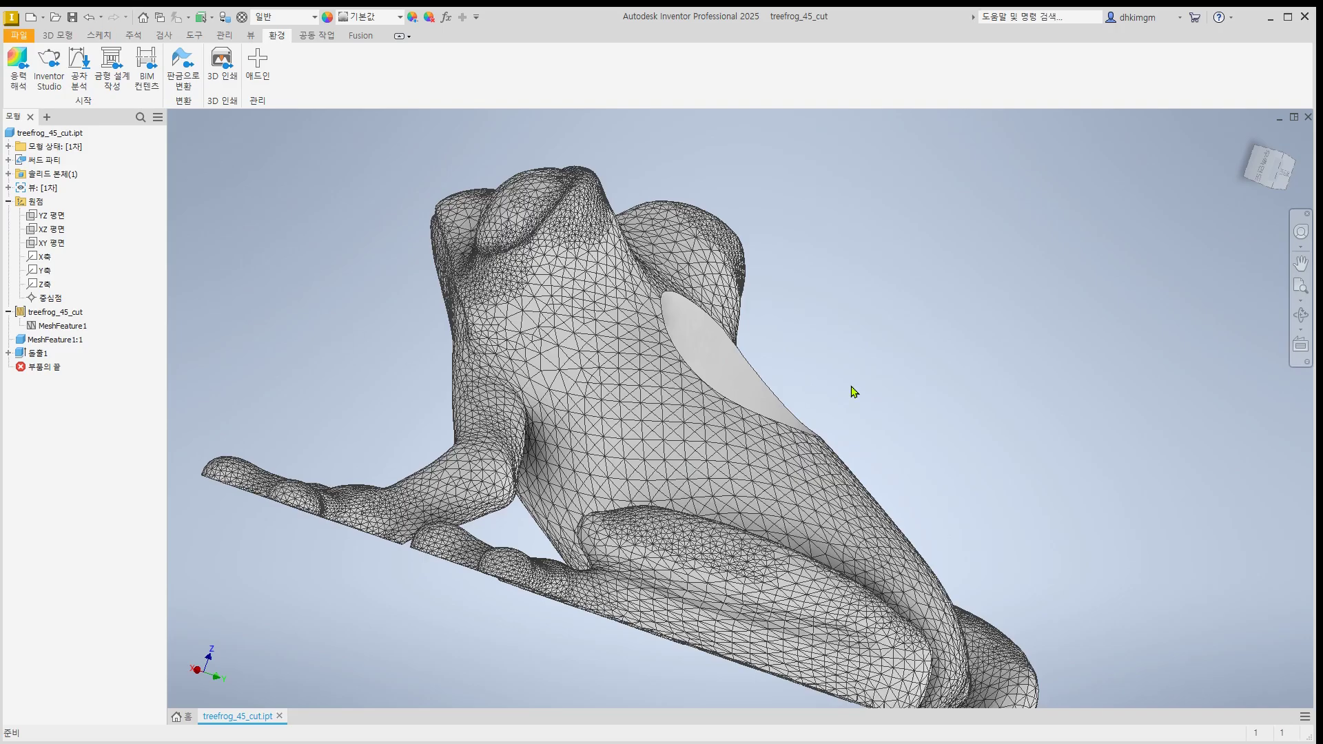
Examine the hole from above the frog's back and review the Autodesk Mesh Enabler entry in the Add-In Manager
middle_click_drag(854, 392, 779, 462, "shift")
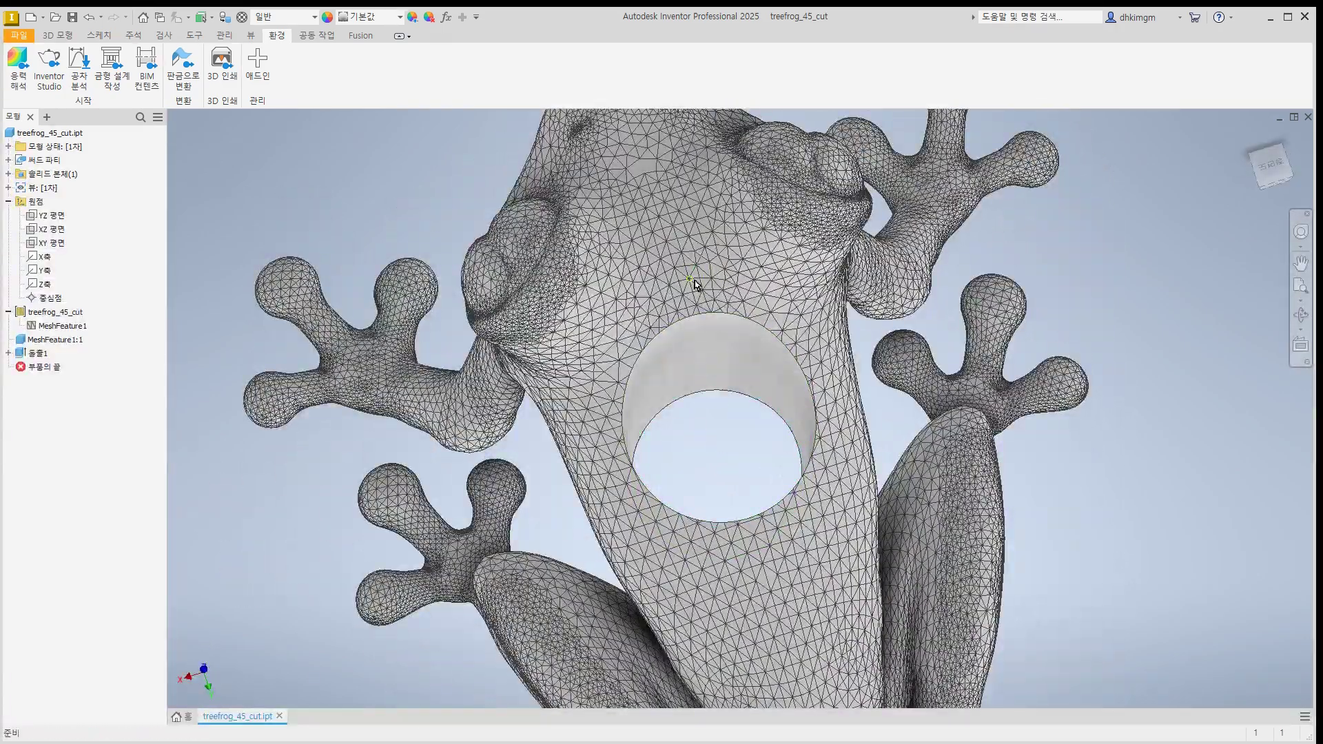
mouse_move(717, 306)
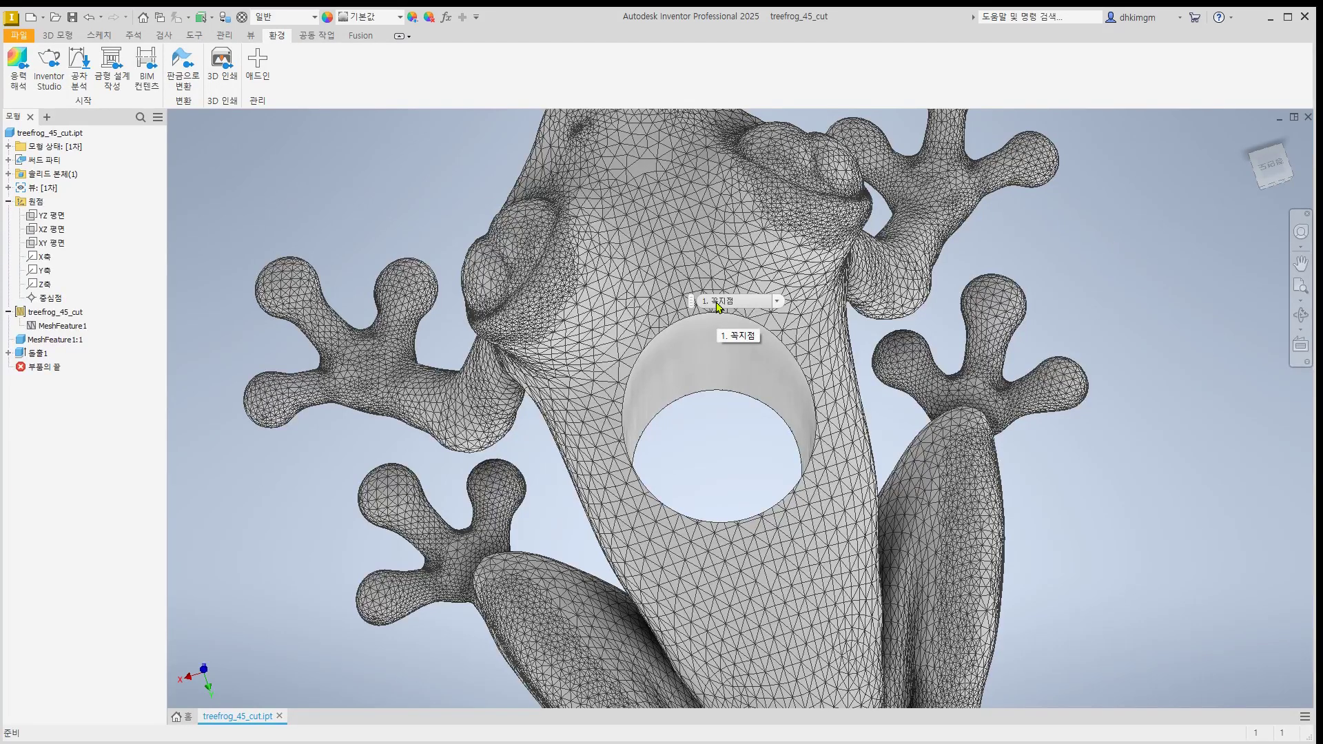
left_click(262, 63)
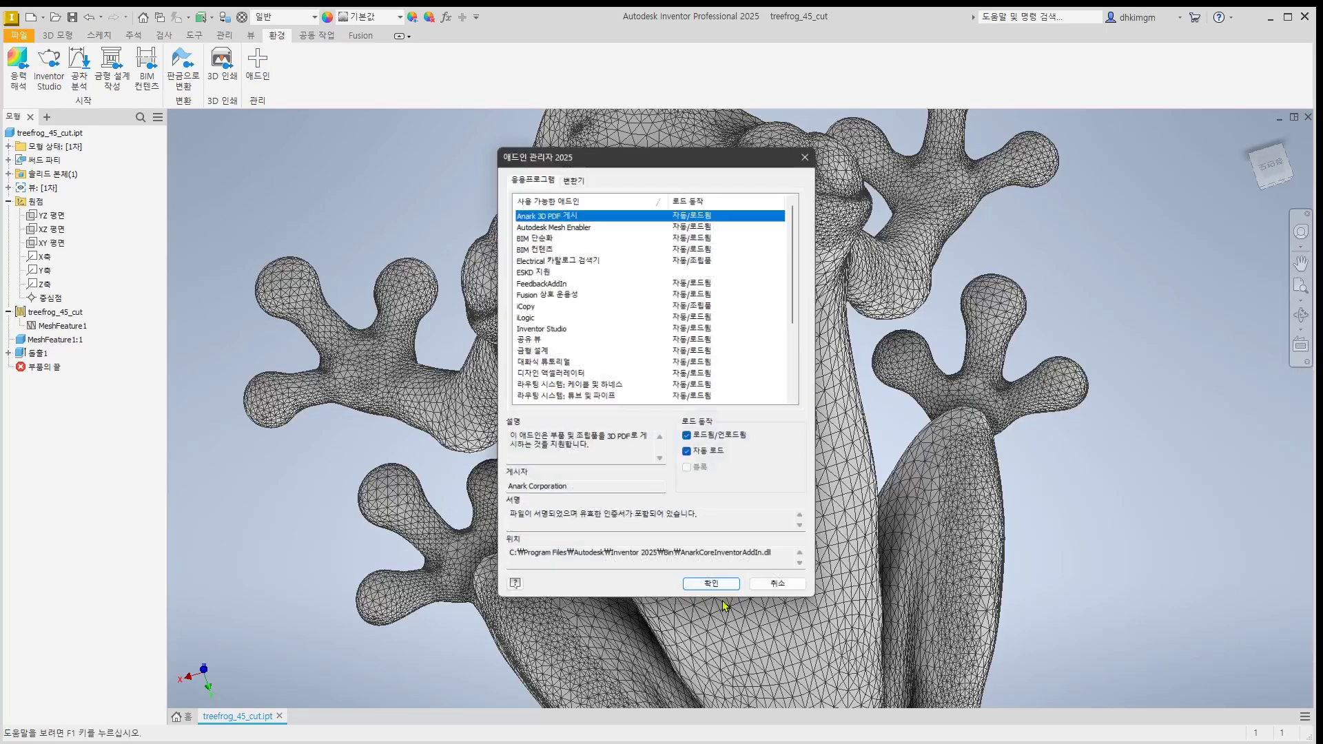
left_click(561, 225)
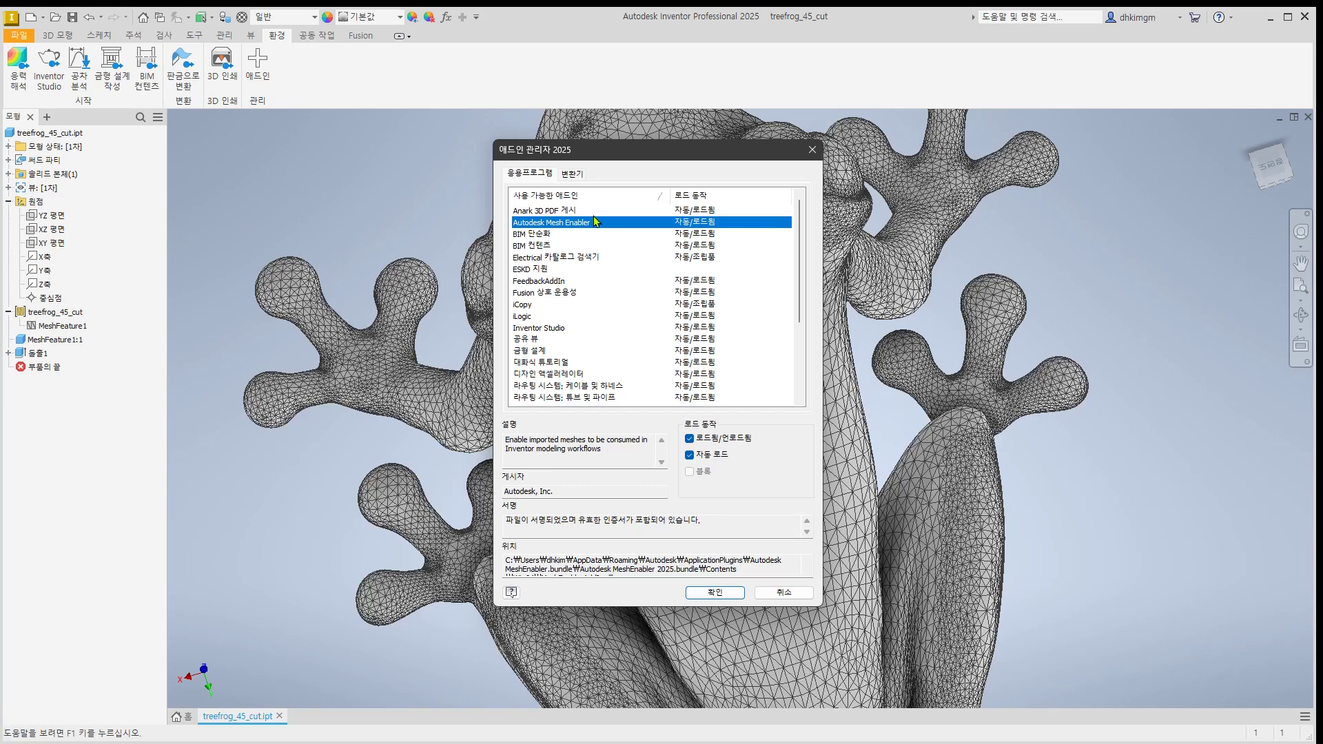
left_click(57, 344)
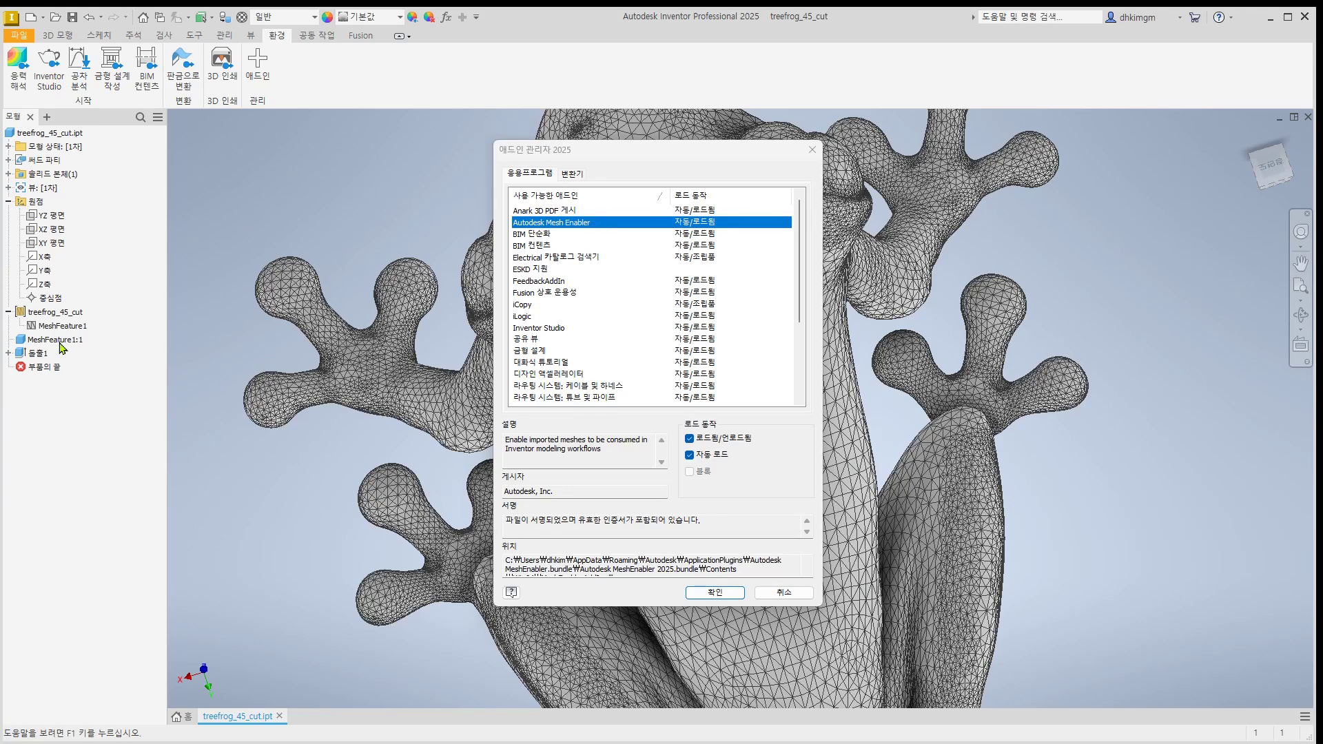
left_click(777, 594)
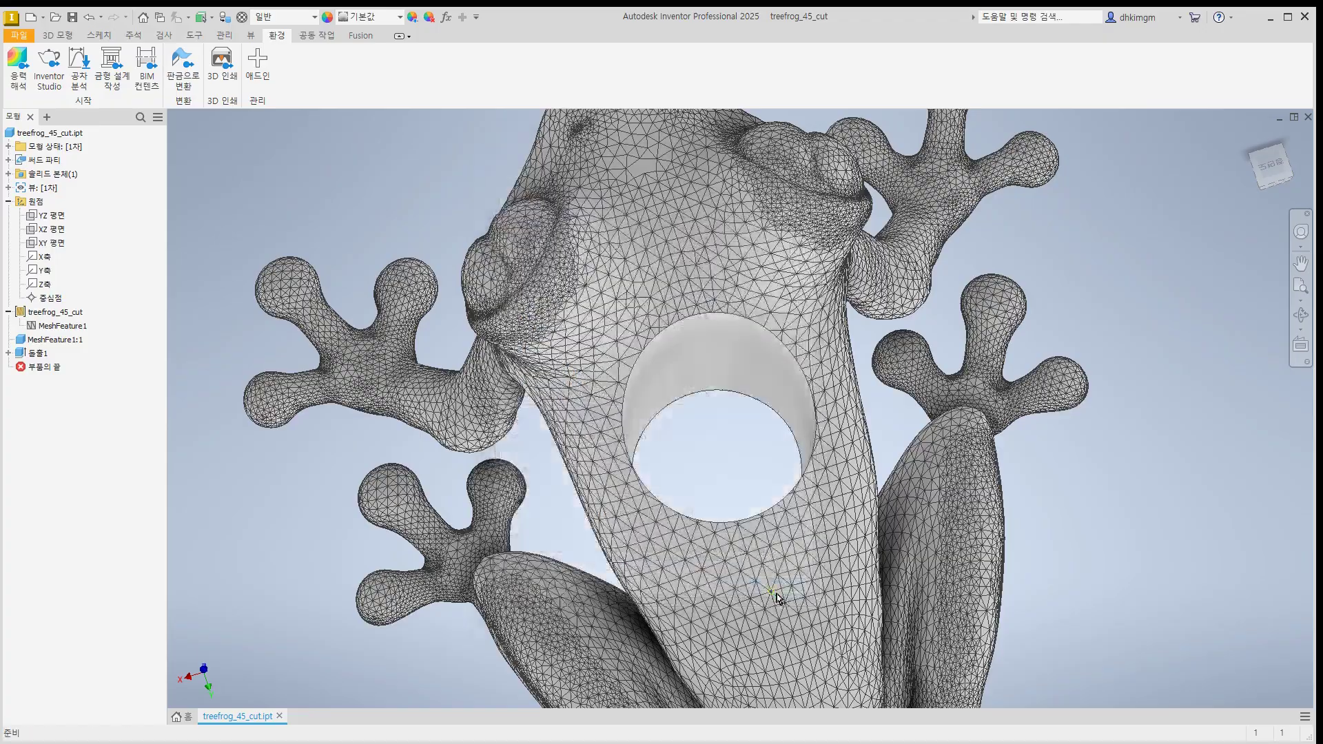
Save a copy of the part as an STL file named treefrog_45_cut_hole in the Downloads folder
middle_click_drag(733, 647, 806, 497, "shift")
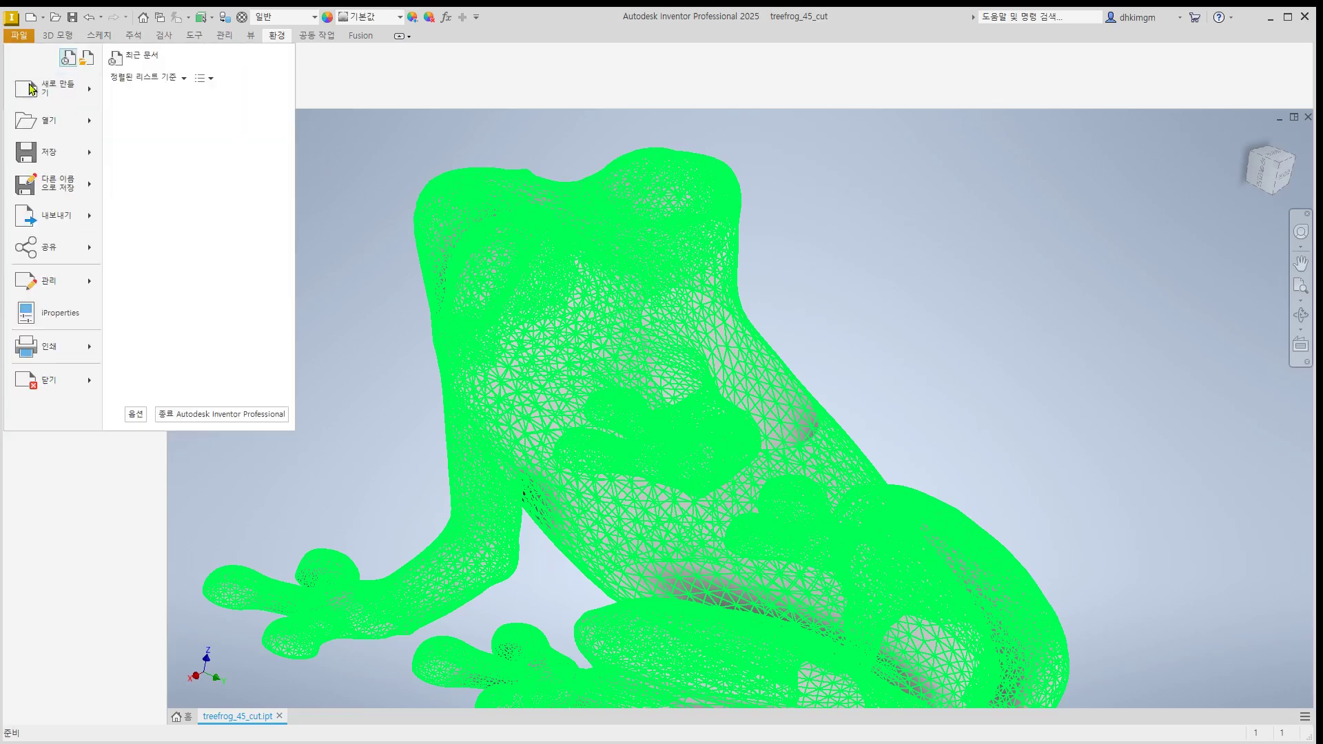
left_click(19, 35)
mouse_move(92, 186)
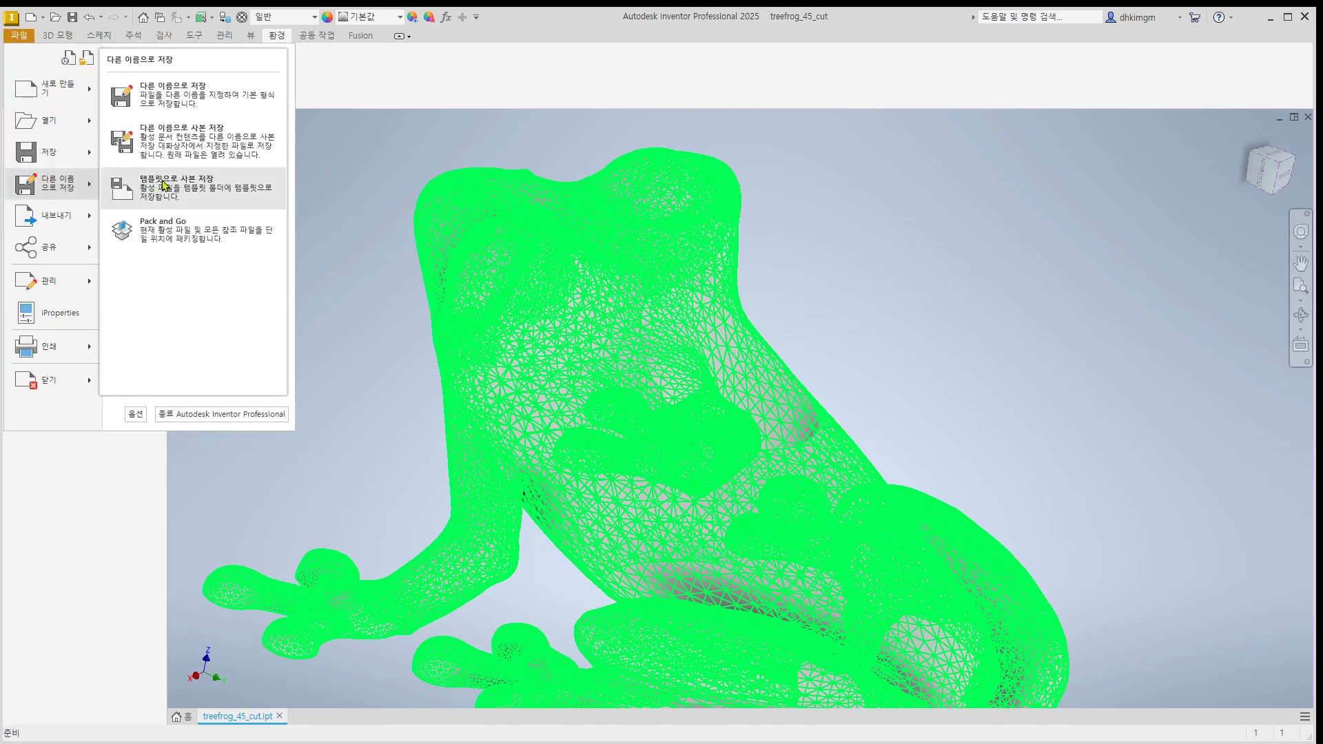
left_click(193, 151)
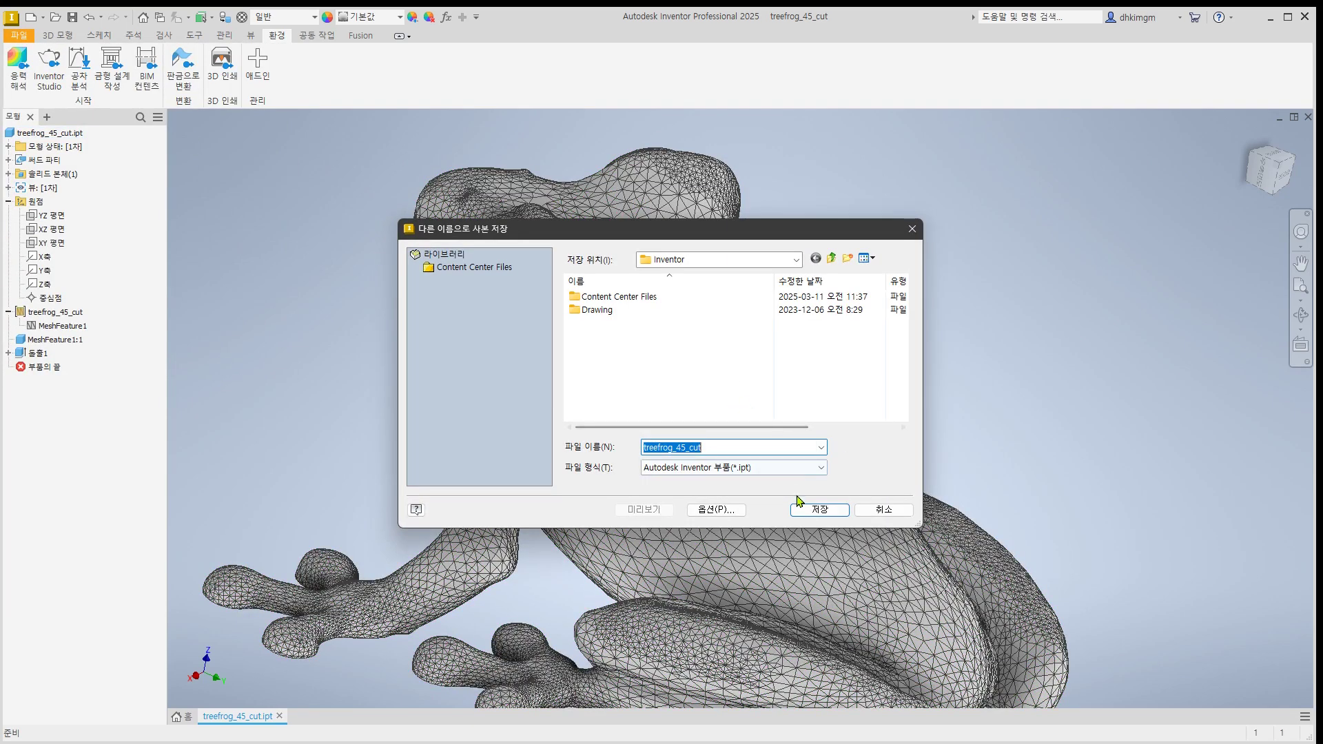
left_click(769, 472)
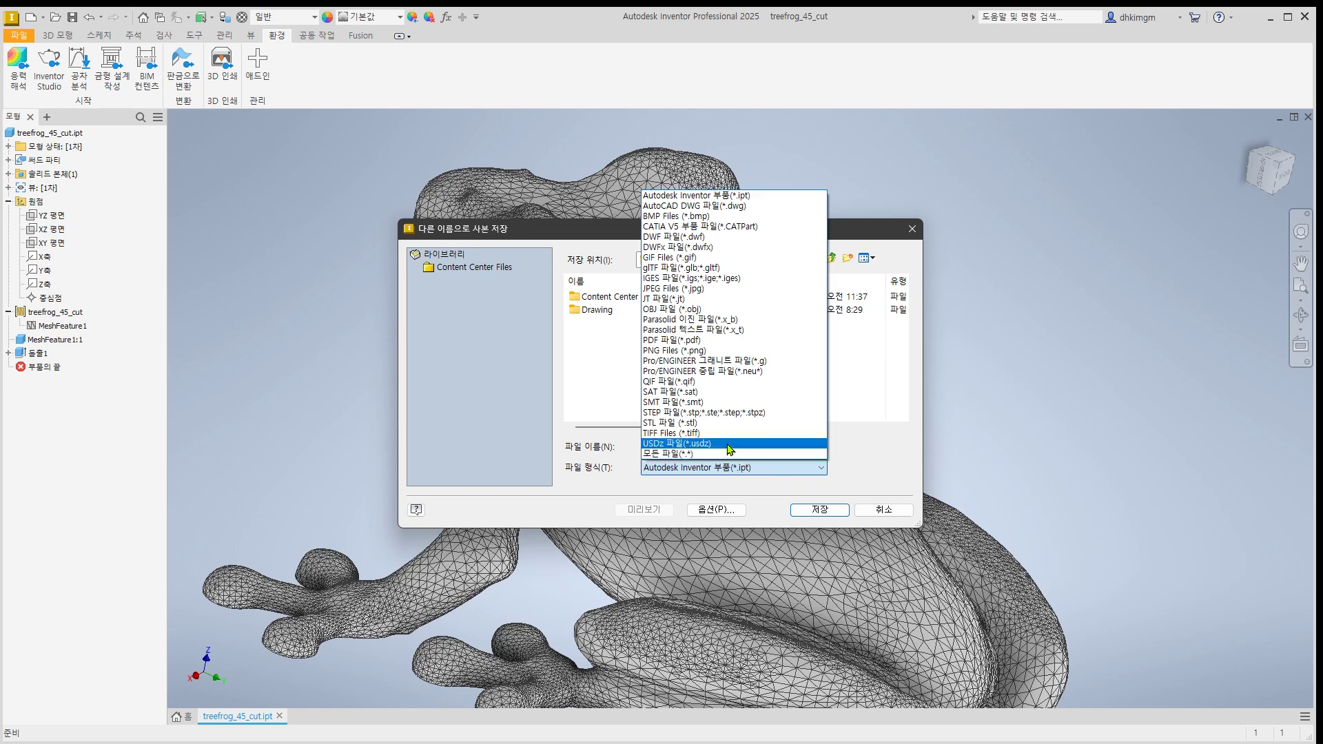
left_click(720, 422)
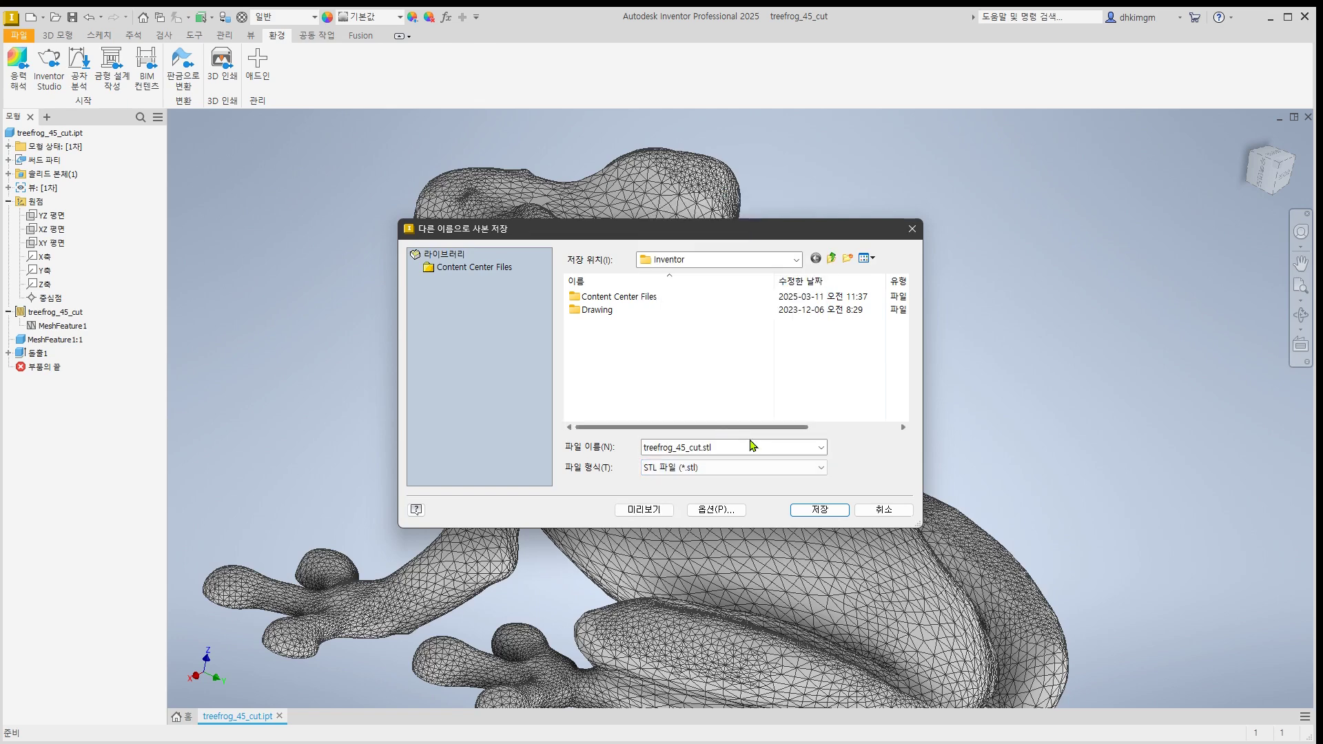
left_click(745, 448)
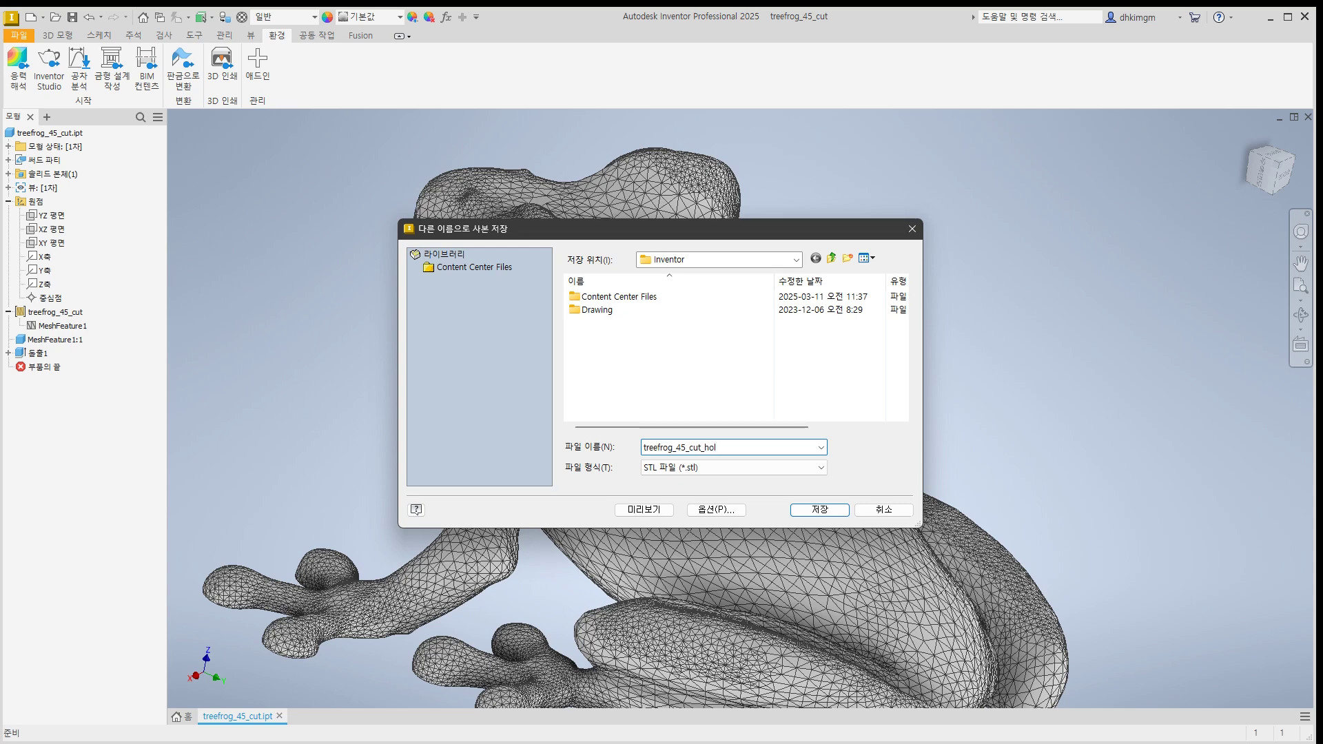
left_click(686, 260)
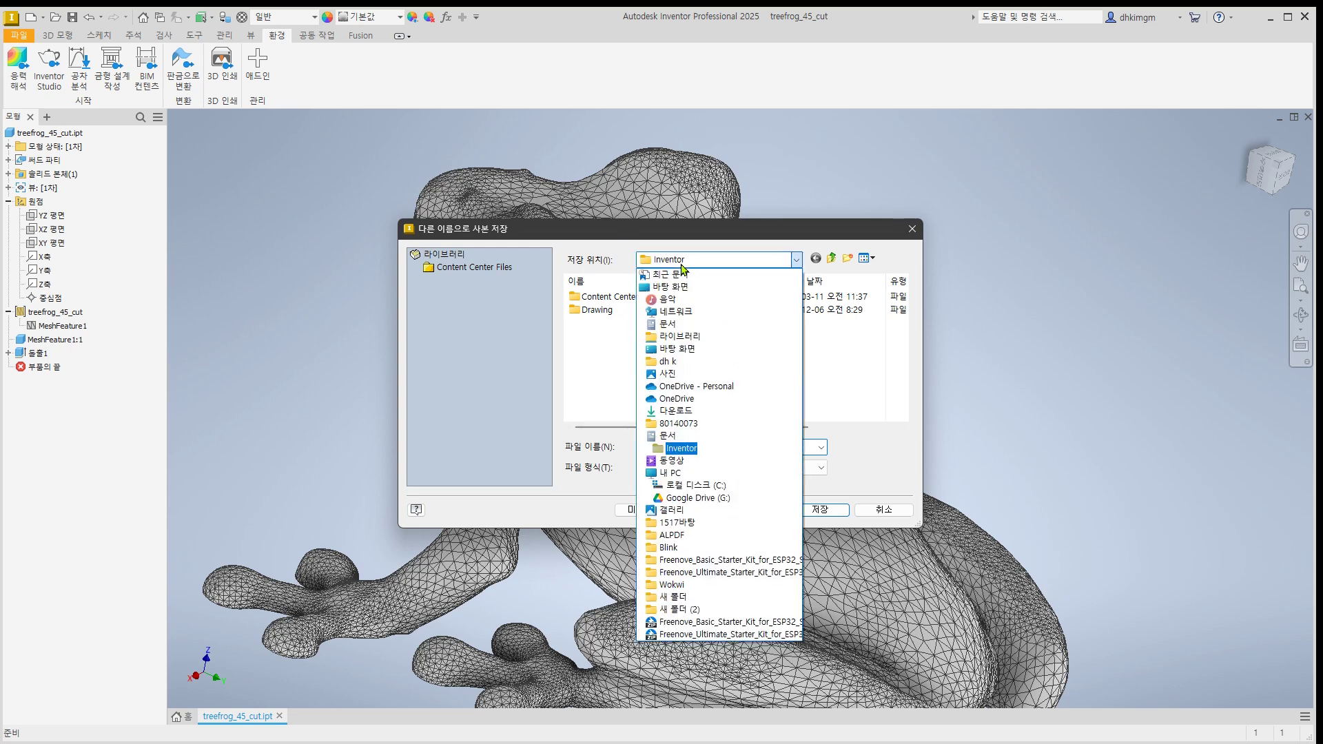
left_click(679, 411)
left_click(825, 512)
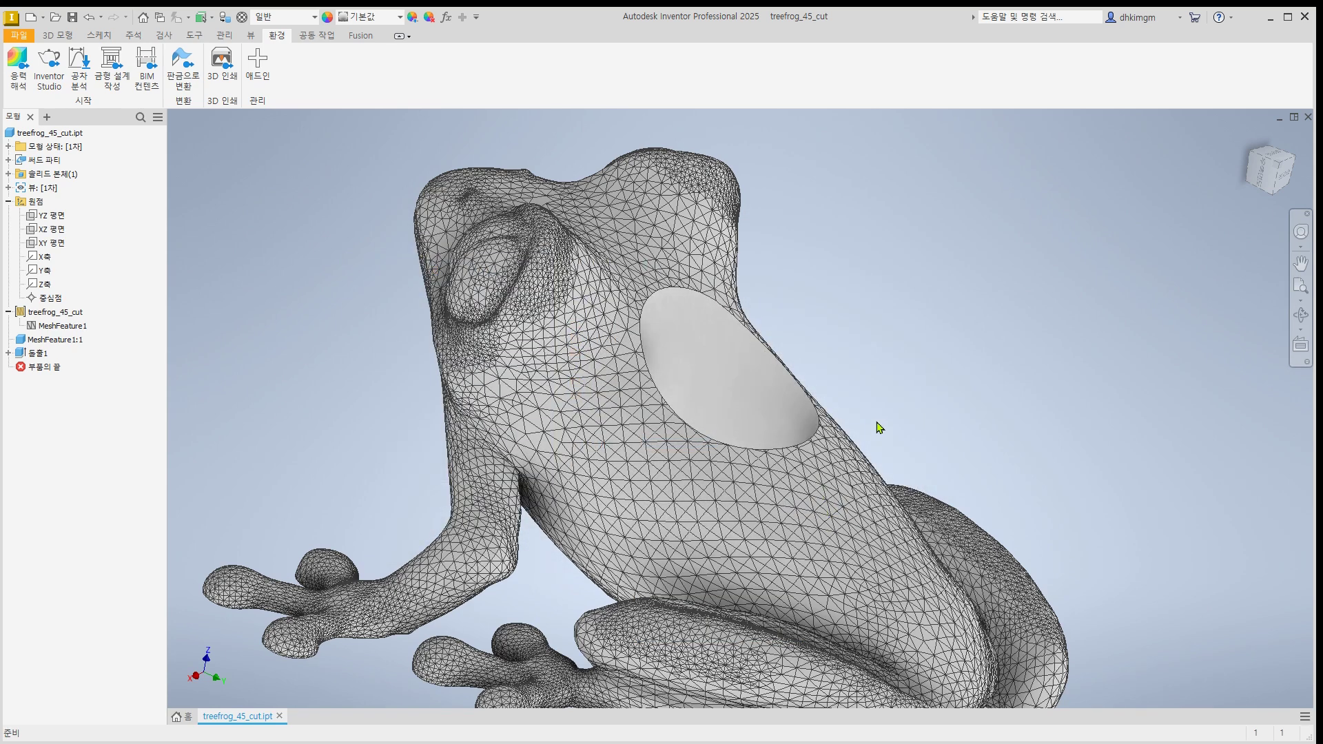
Move the Inventor window off this screen and bring up the Downloads folder in File Explorer
left_click_drag(920, 18, 1322, 165)
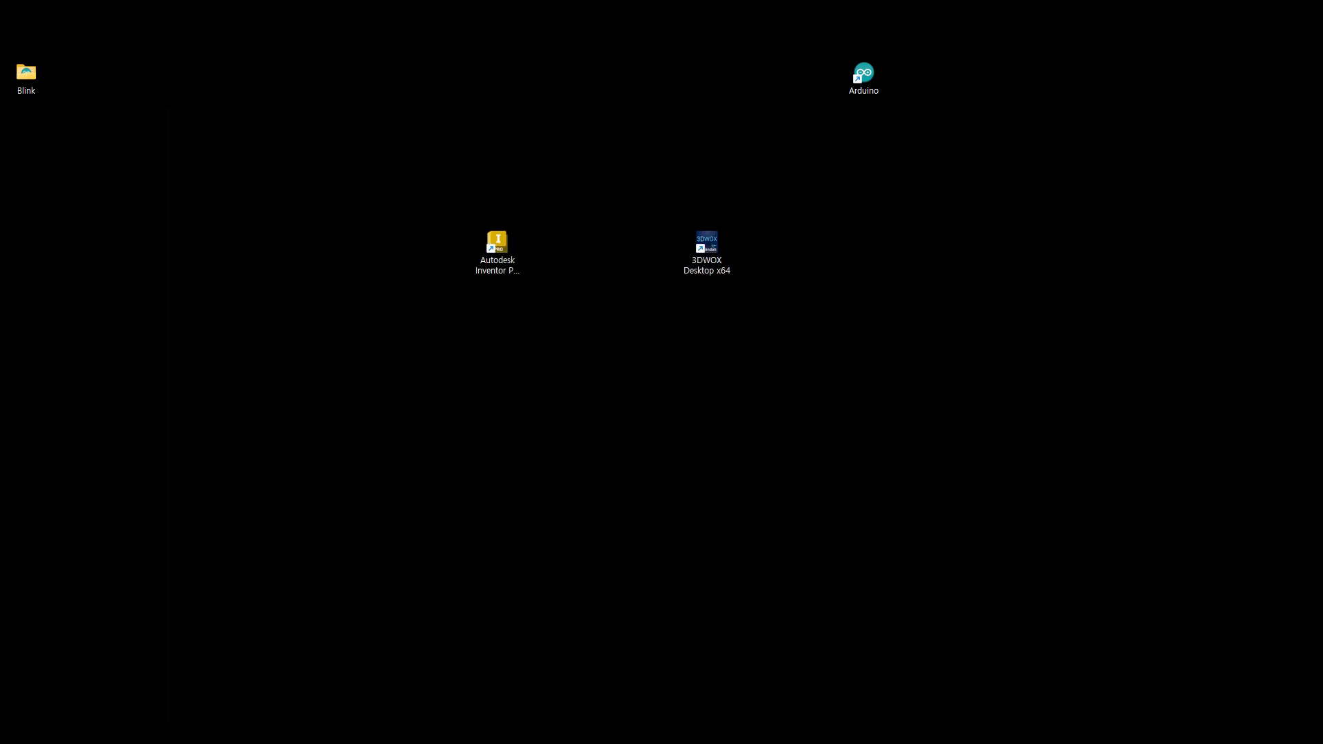
left_click(554, 398)
left_click_drag(641, 743, 630, 43)
left_click(335, 76)
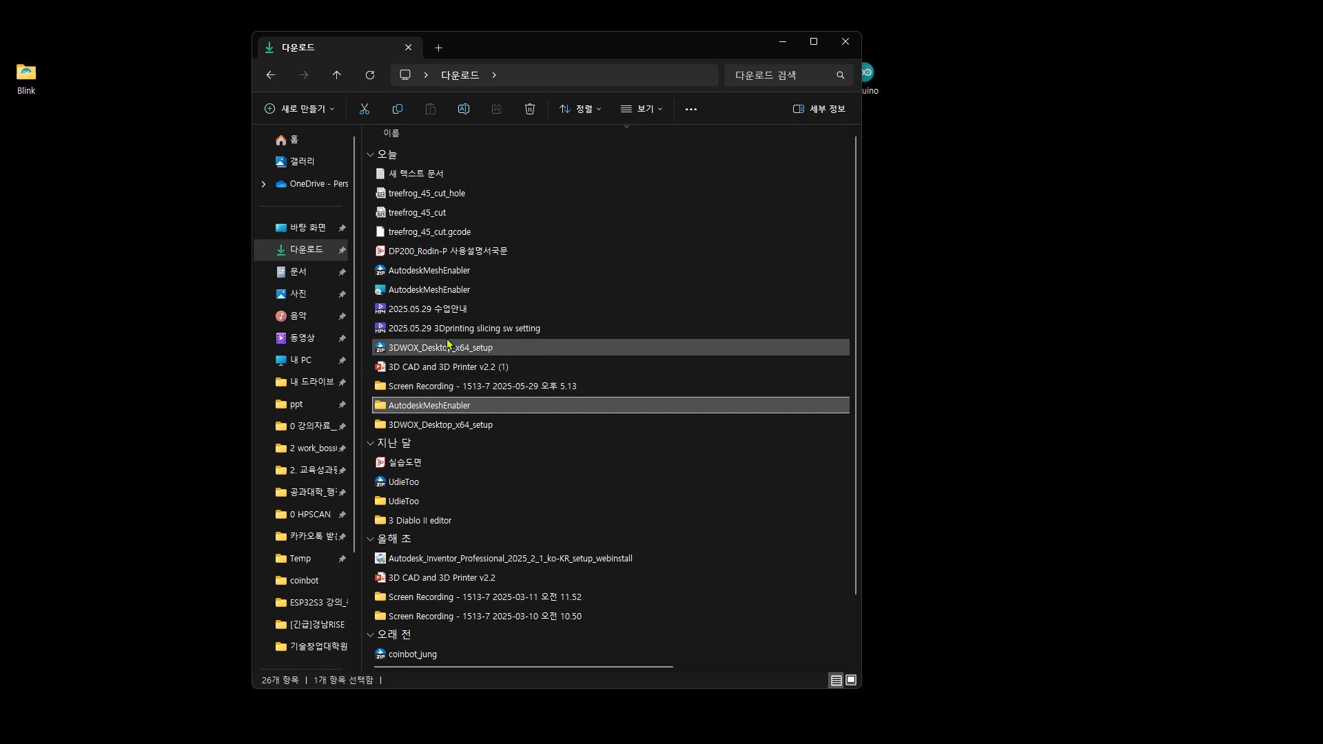
Open the treefrog_45_cut_hole STL file with the ALSee viewer
left_click(454, 194)
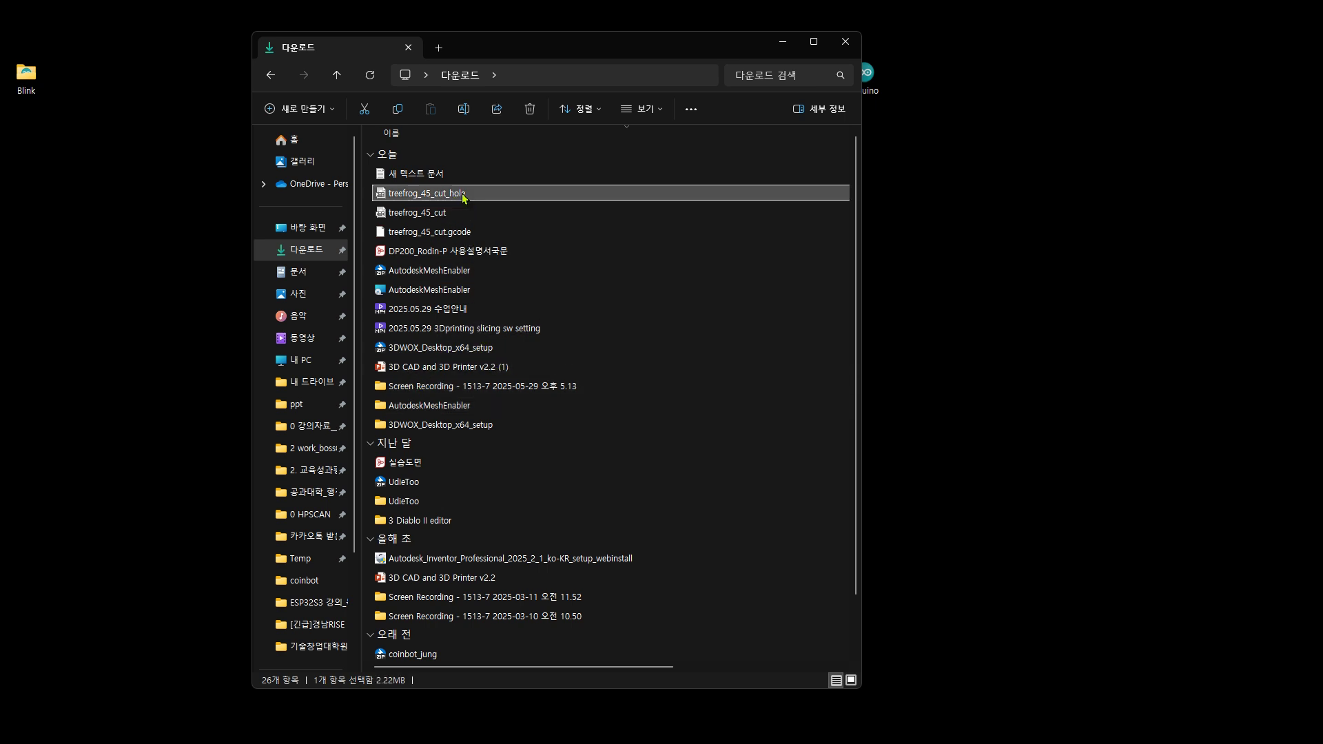
right_click(462, 197)
mouse_move(644, 271)
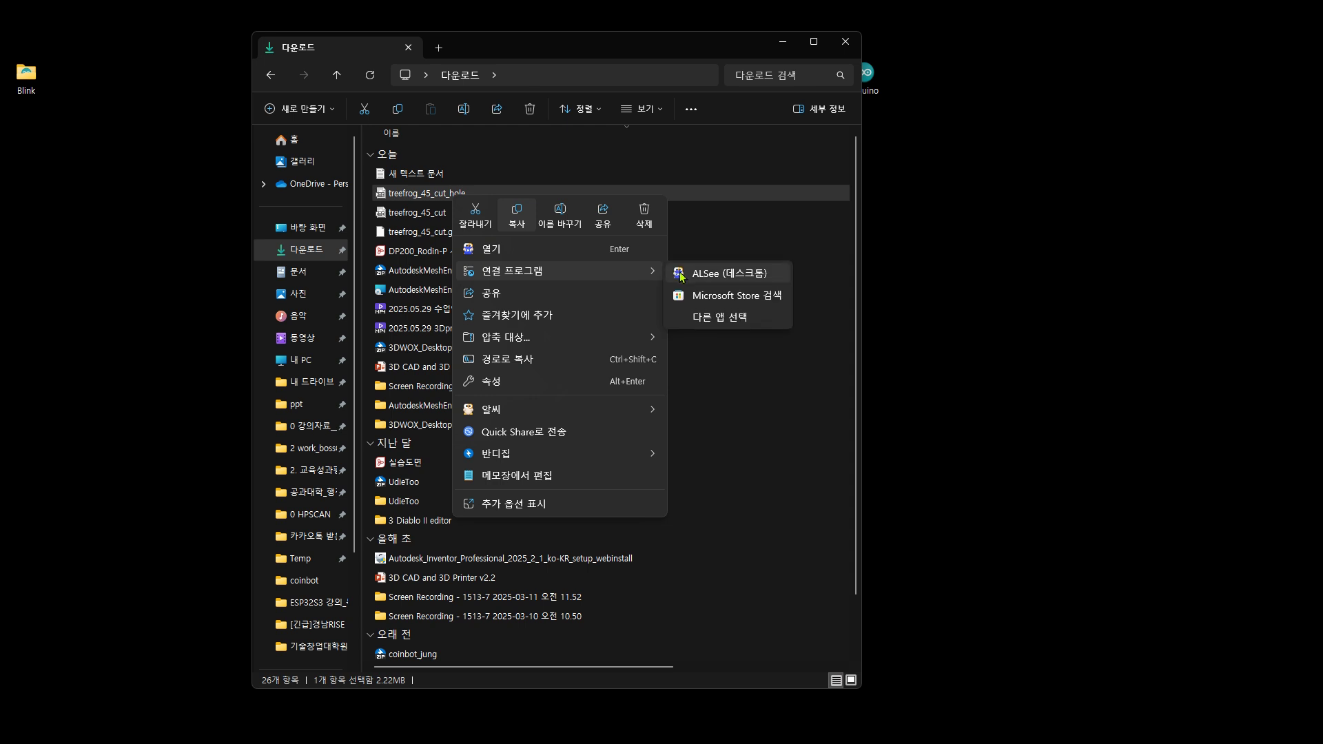
left_click(707, 276)
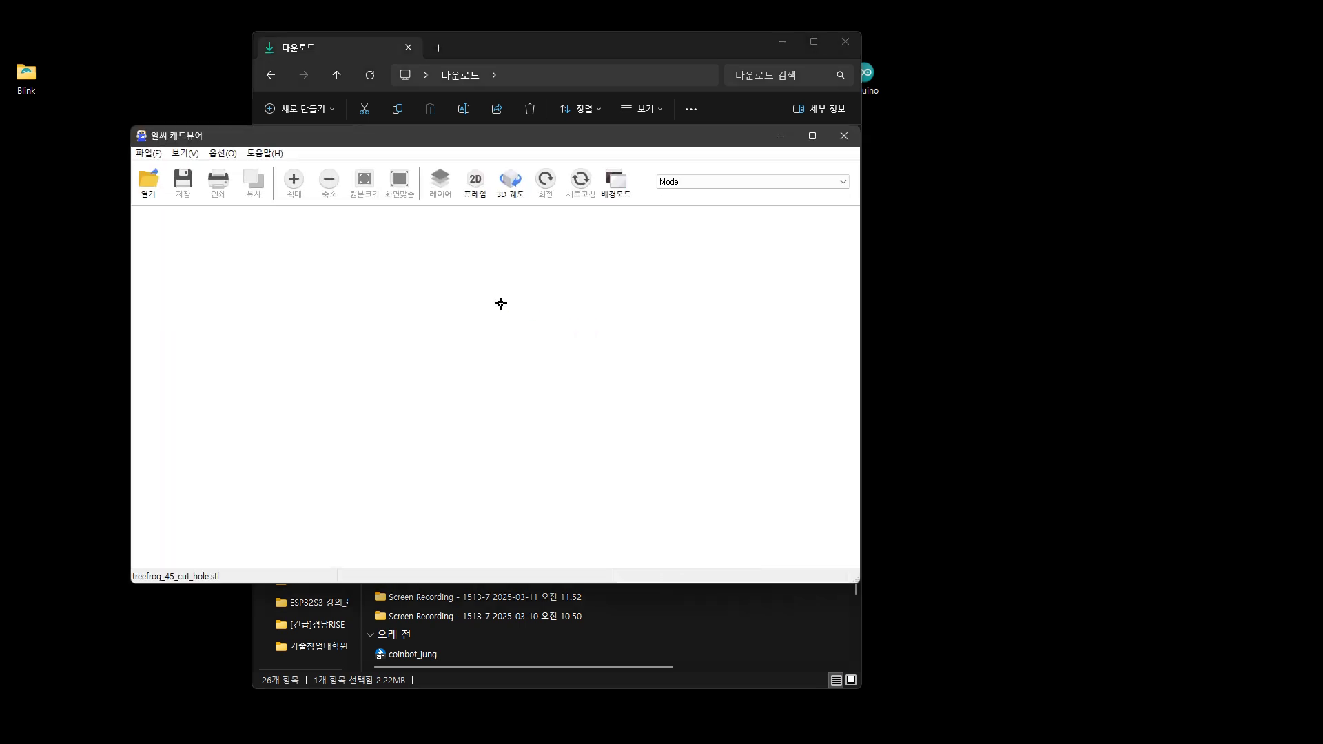
Inspect the exported frog and its tapered hole from several angles, and close the viewer
left_click_drag(563, 388, 531, 369)
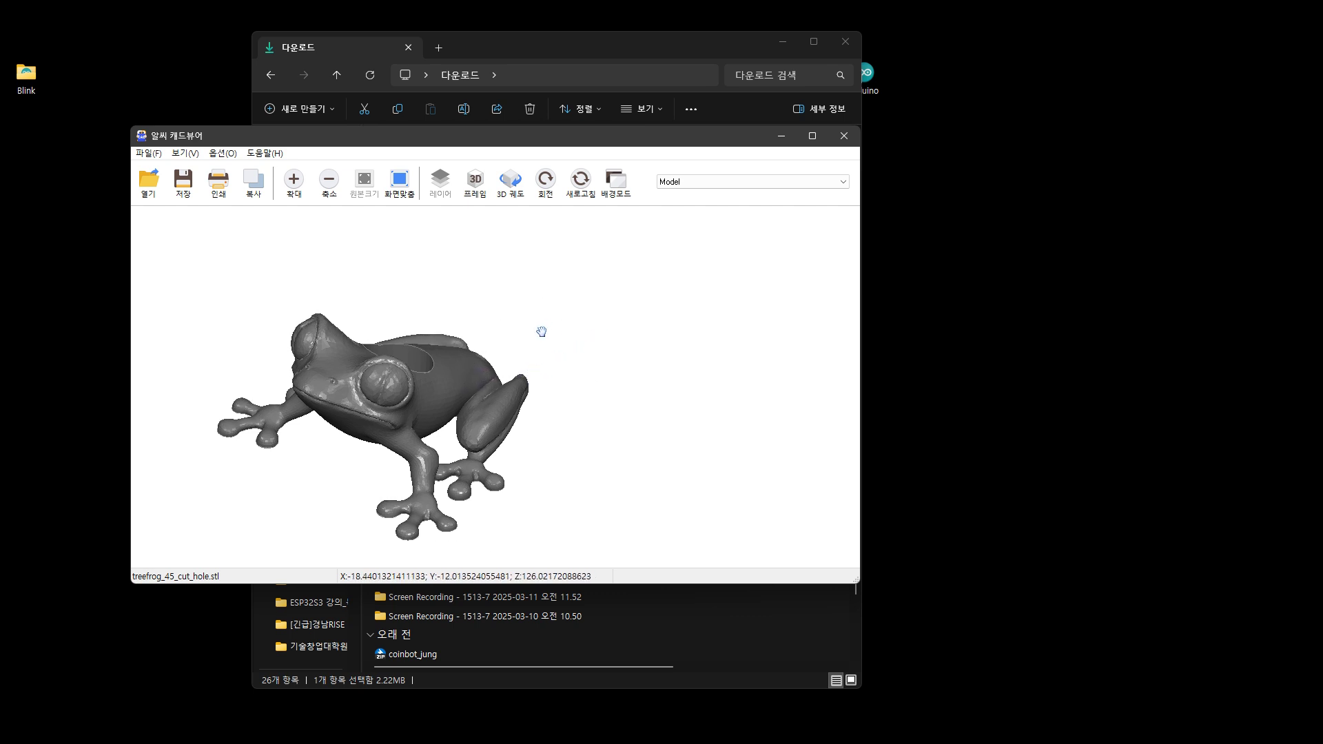
middle_click_drag(542, 332, 656, 316)
left_click_drag(657, 306, 517, 362)
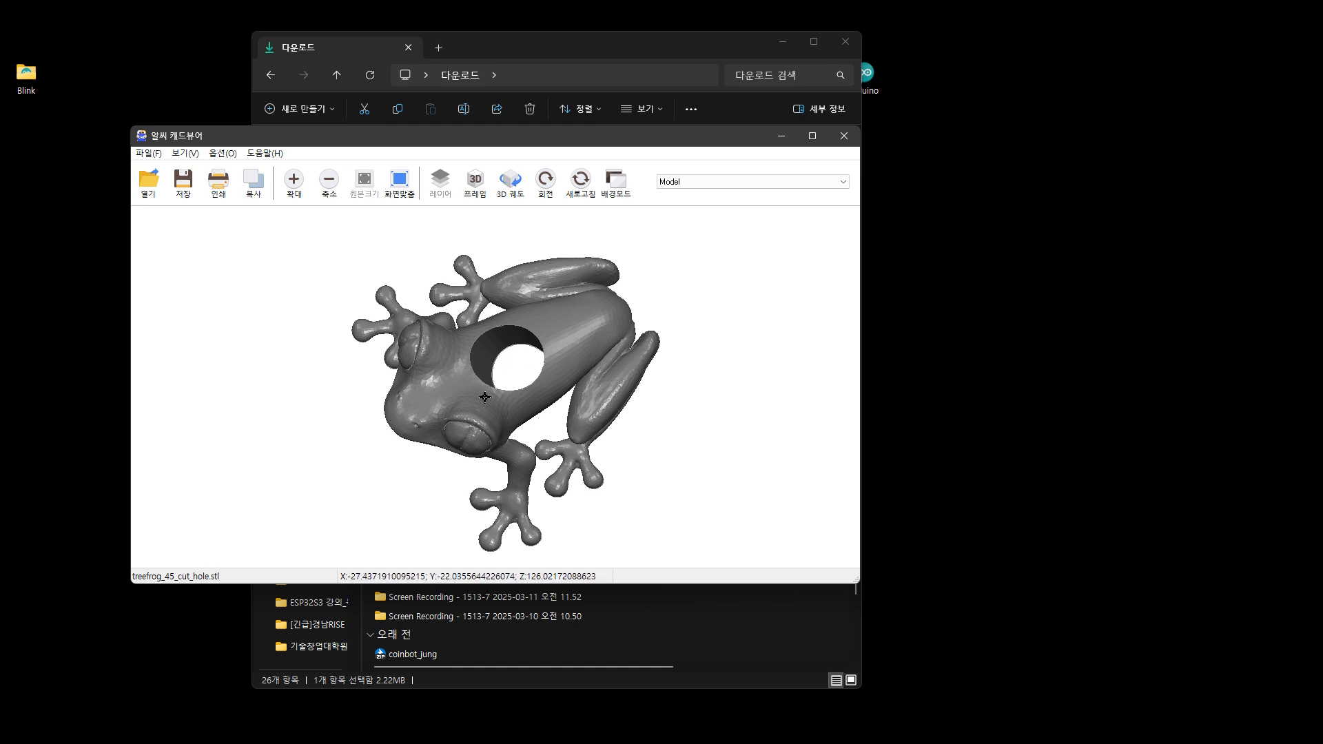
left_click_drag(507, 351, 427, 283)
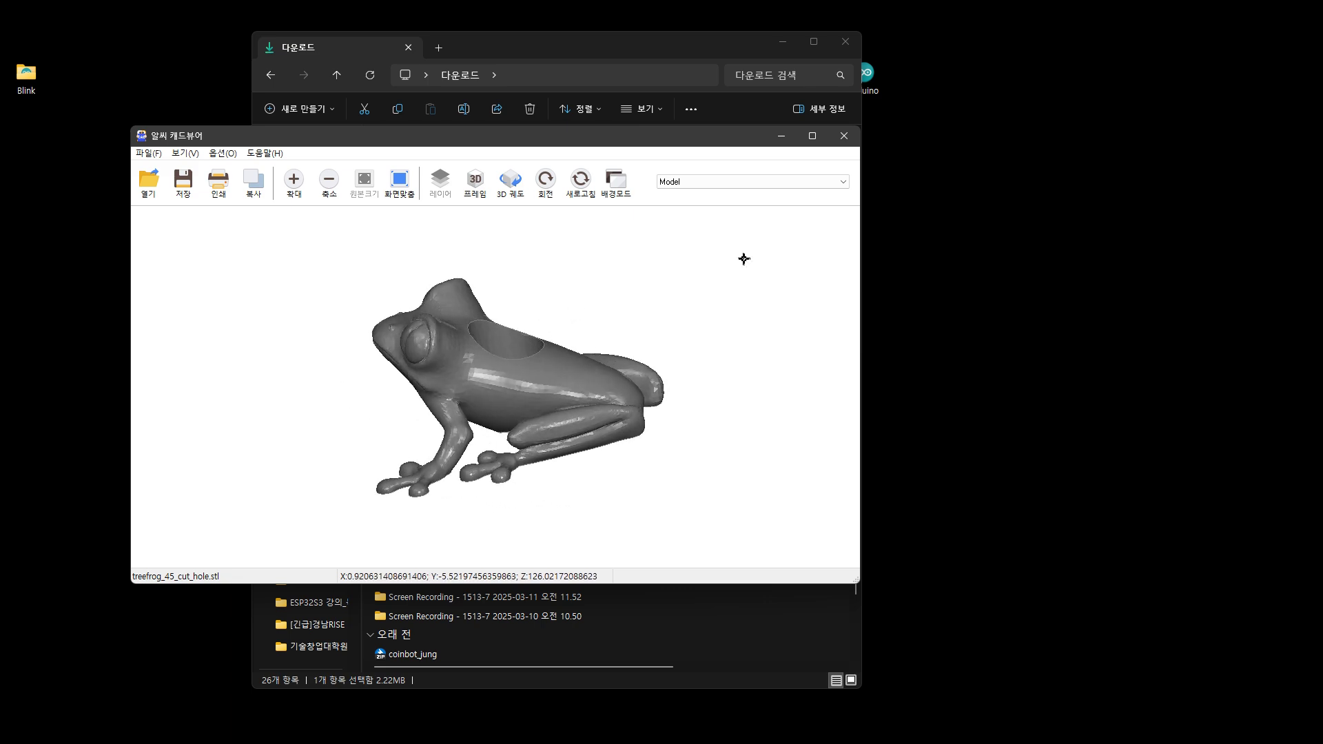
left_click(844, 136)
Move the Downloads folder window aside and launch 3DWOX Desktop x64 from the desktop
left_click_drag(659, 49, 462, 51)
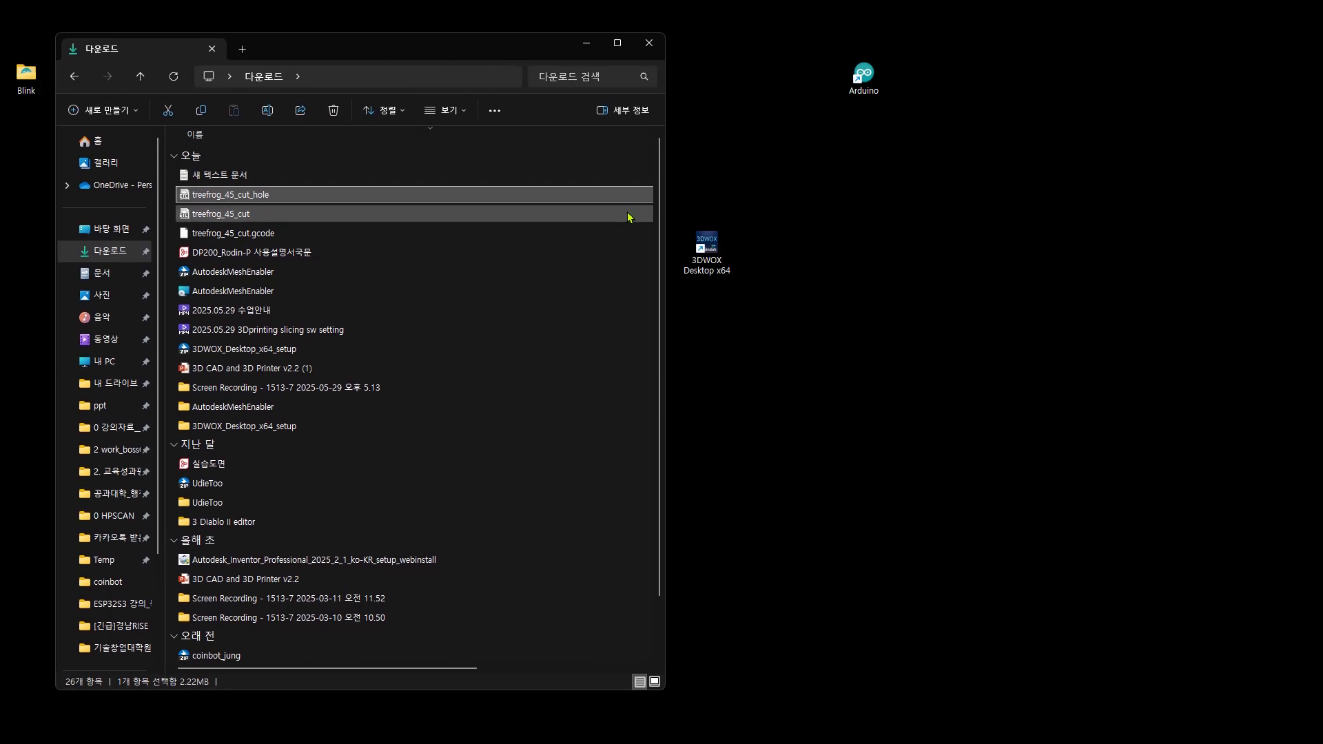
left_click(707, 251)
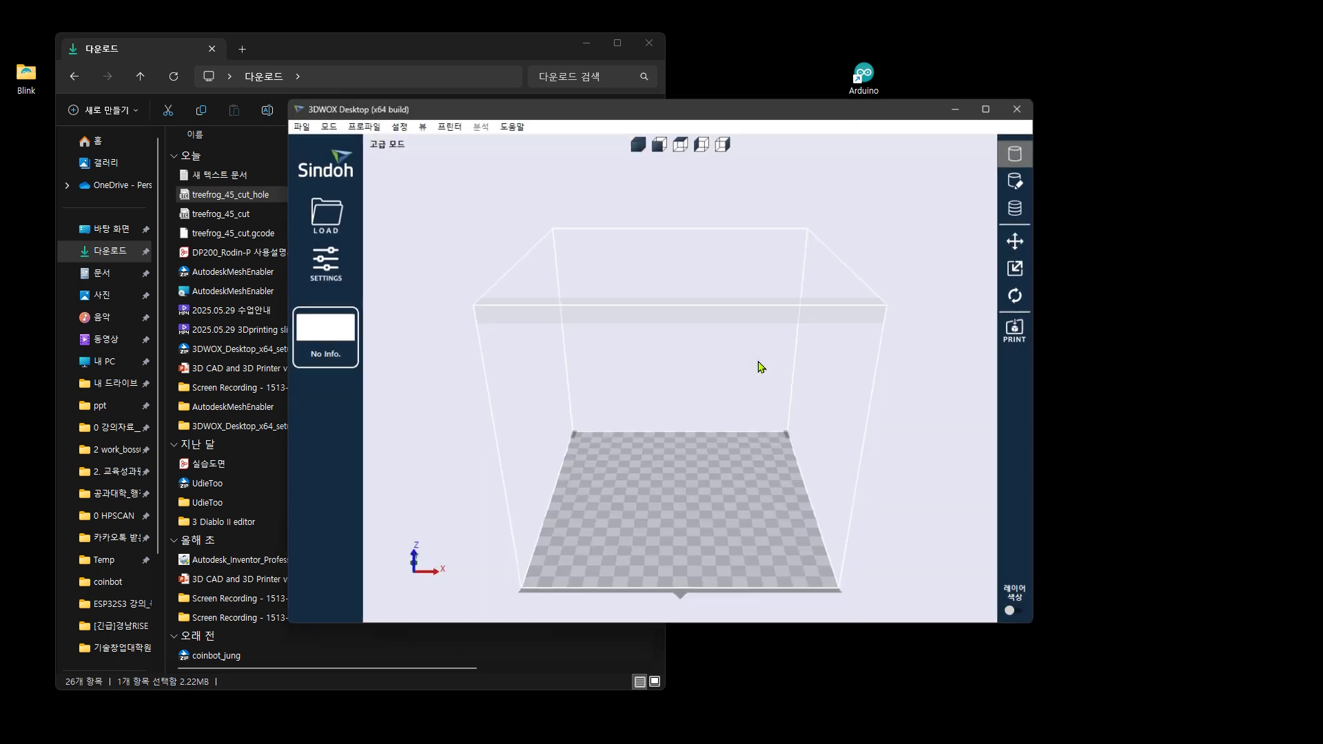
Load the treefrog_45_cut_hole STL file from the Downloads folder onto the build plate
left_click(337, 217)
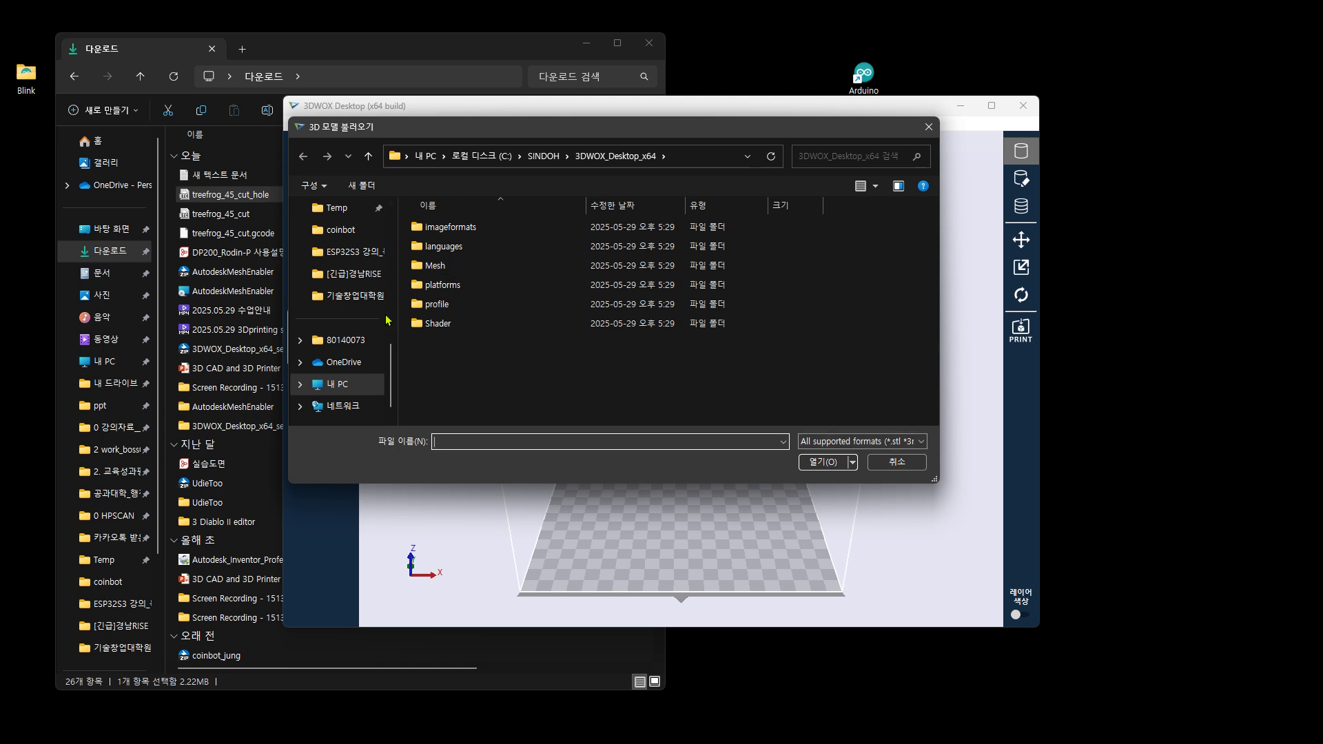
scroll(345, 399, "up", 5)
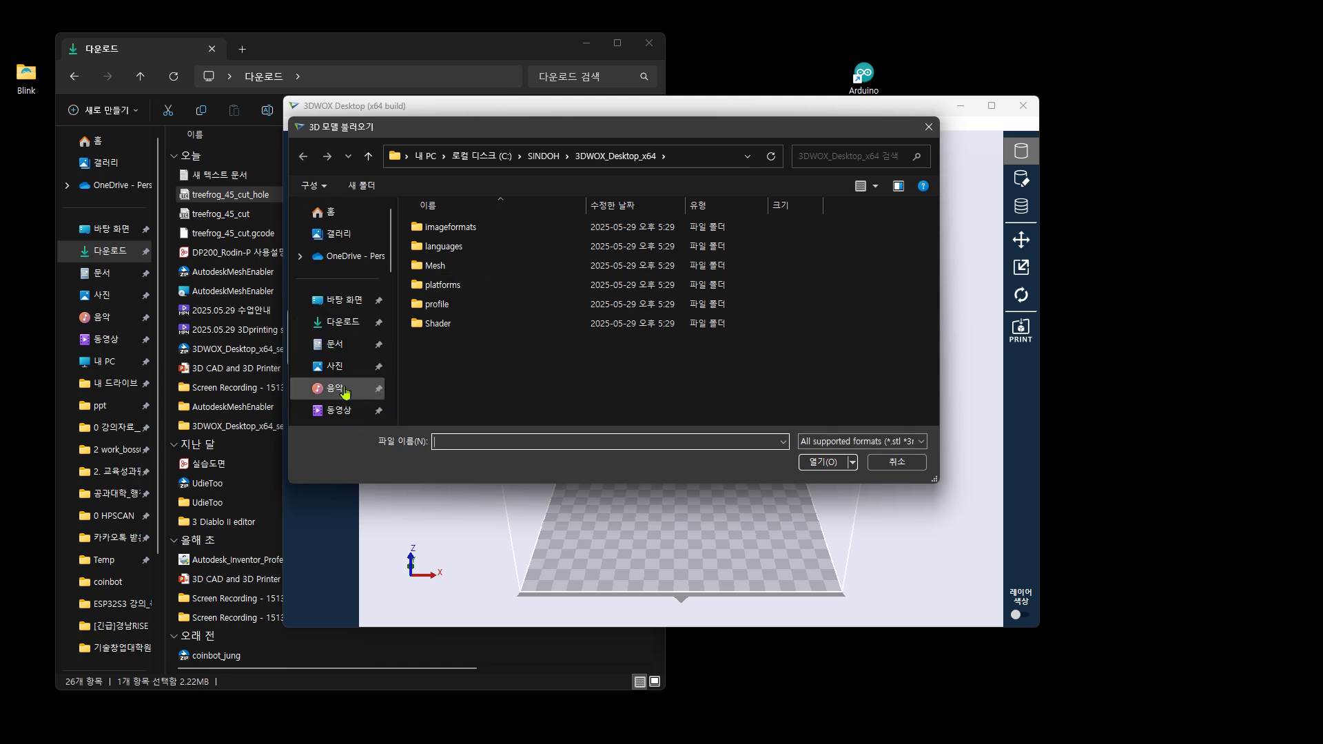
left_click(342, 322)
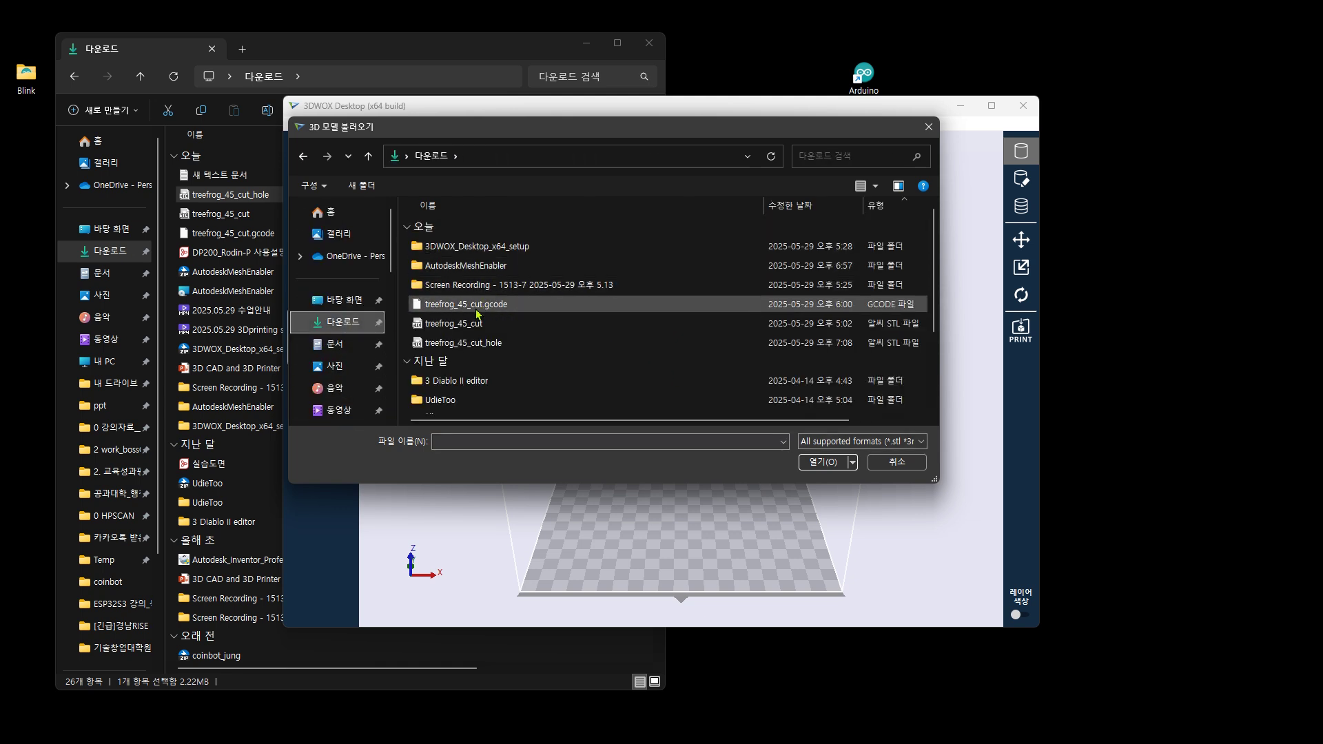
left_click(468, 343)
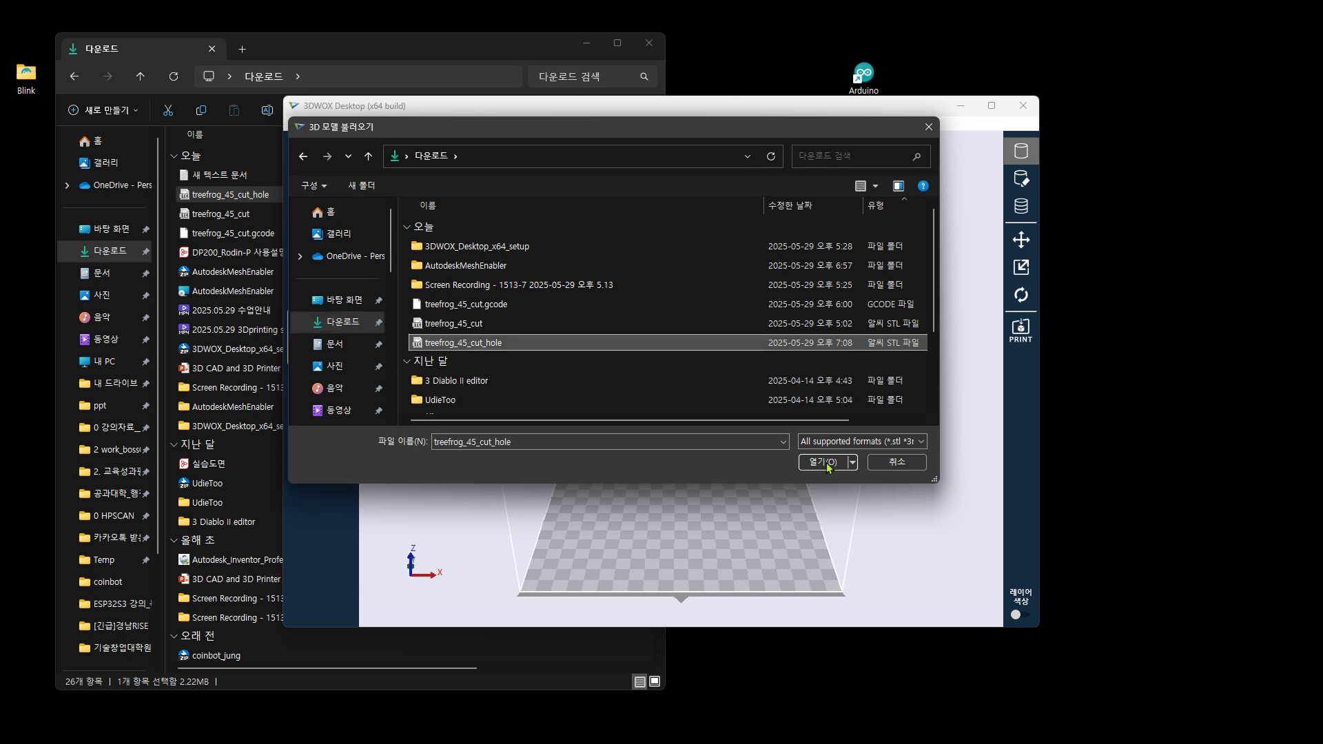
left_click(824, 462)
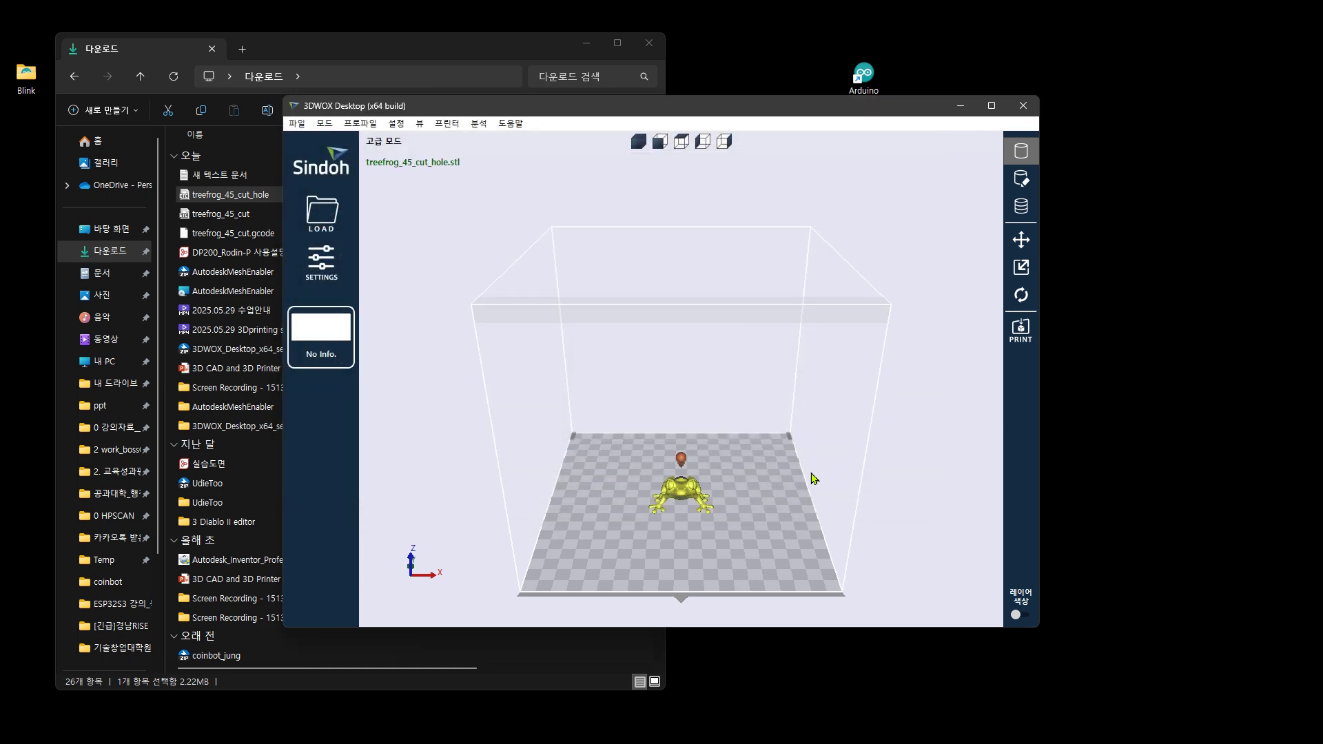
Inspect the loaded frog up close and from an oblique angle on the build plate, and quit 3DWOX Desktop
scroll(696, 524, "up", 5)
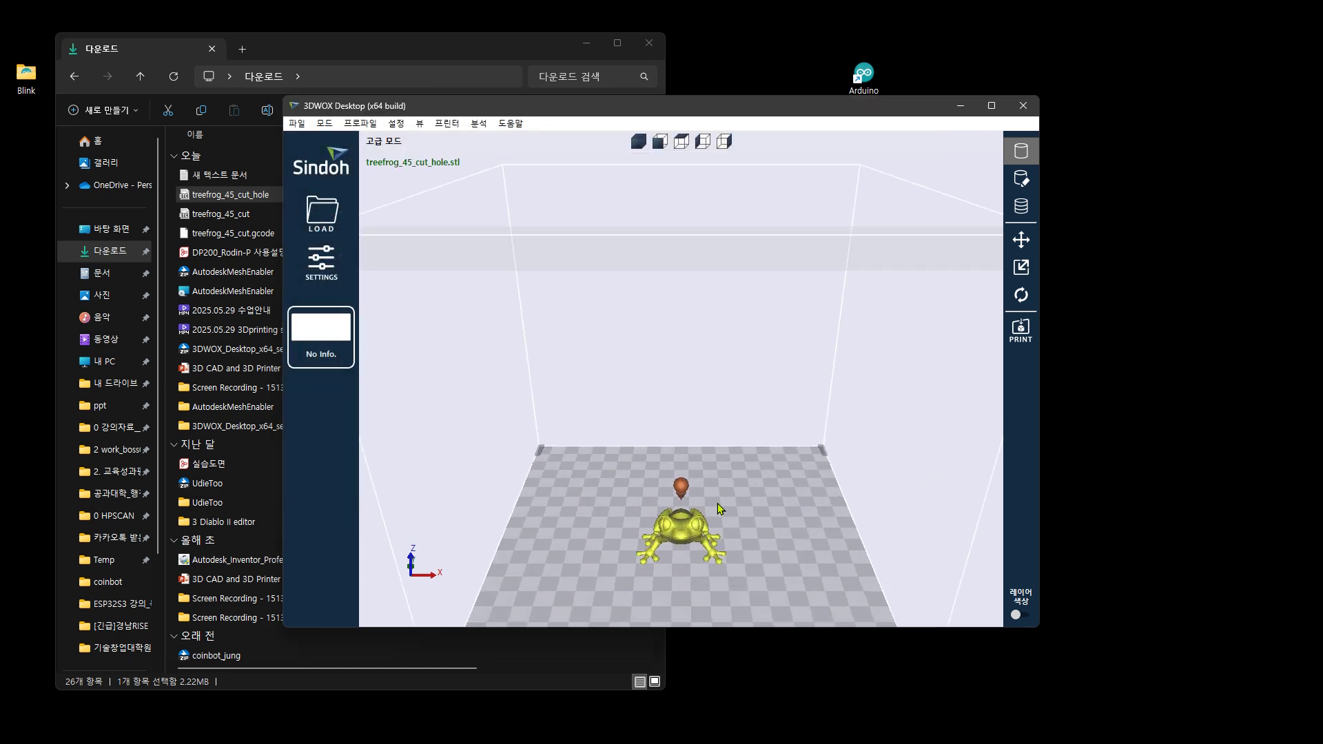
scroll(714, 468, "up", 6)
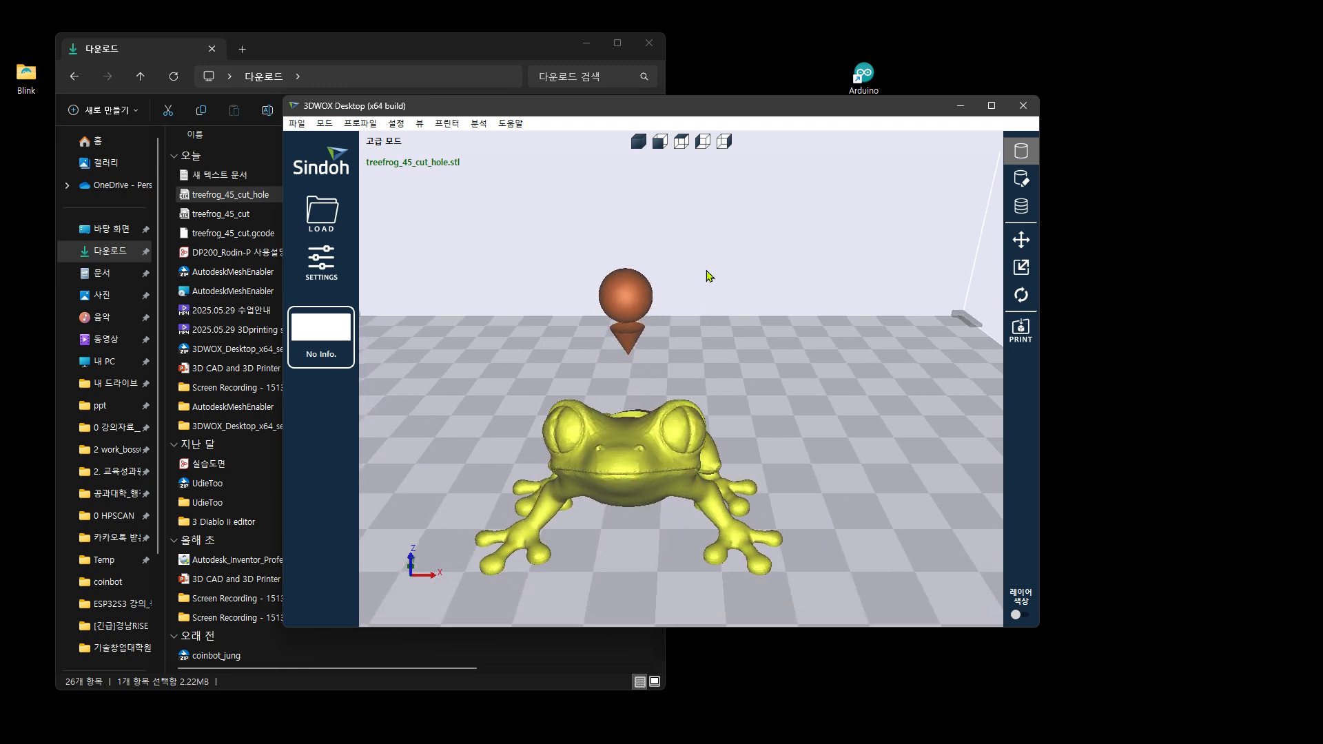
mouse_move(766, 256)
right_mouse_down()
mouse_move(737, 344)
mouse_move(752, 366)
mouse_move(752, 271)
mouse_move(633, 266)
mouse_move(761, 272)
mouse_move(778, 240)
right_mouse_up()
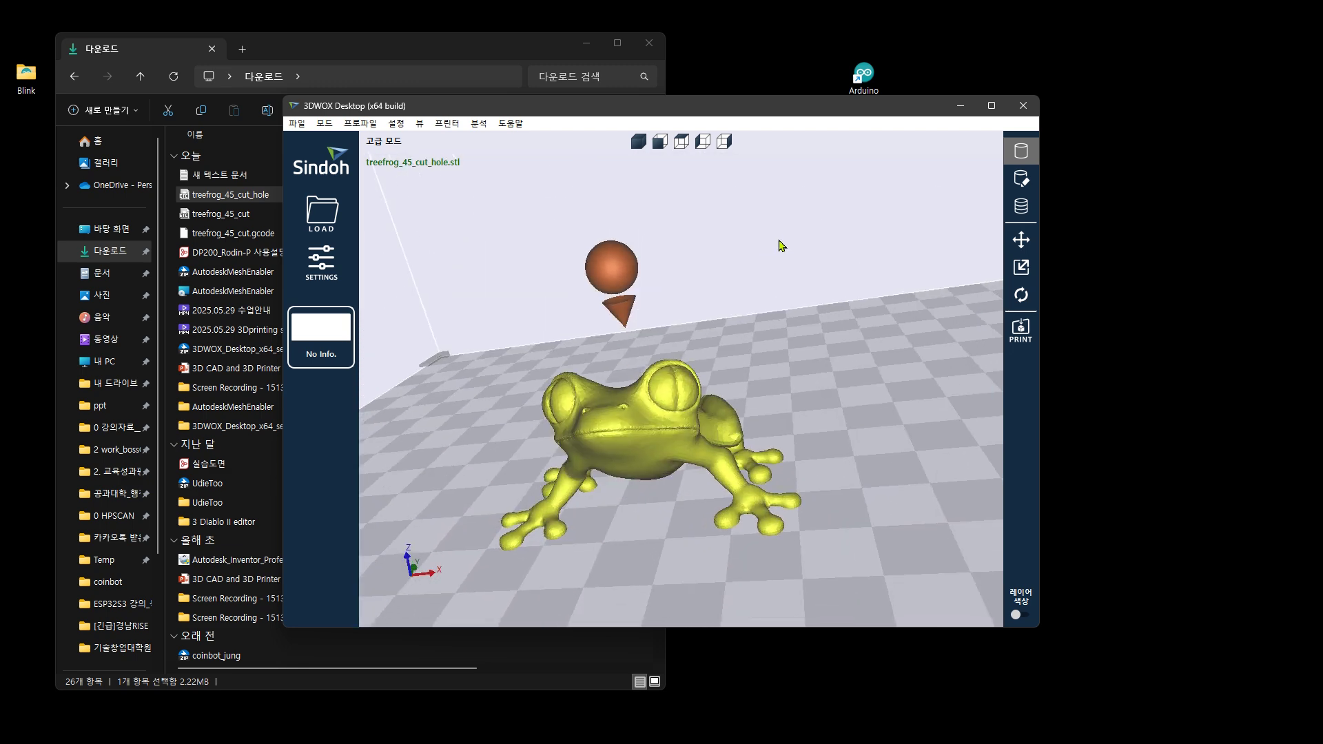
left_click(900, 182)
left_click(1024, 106)
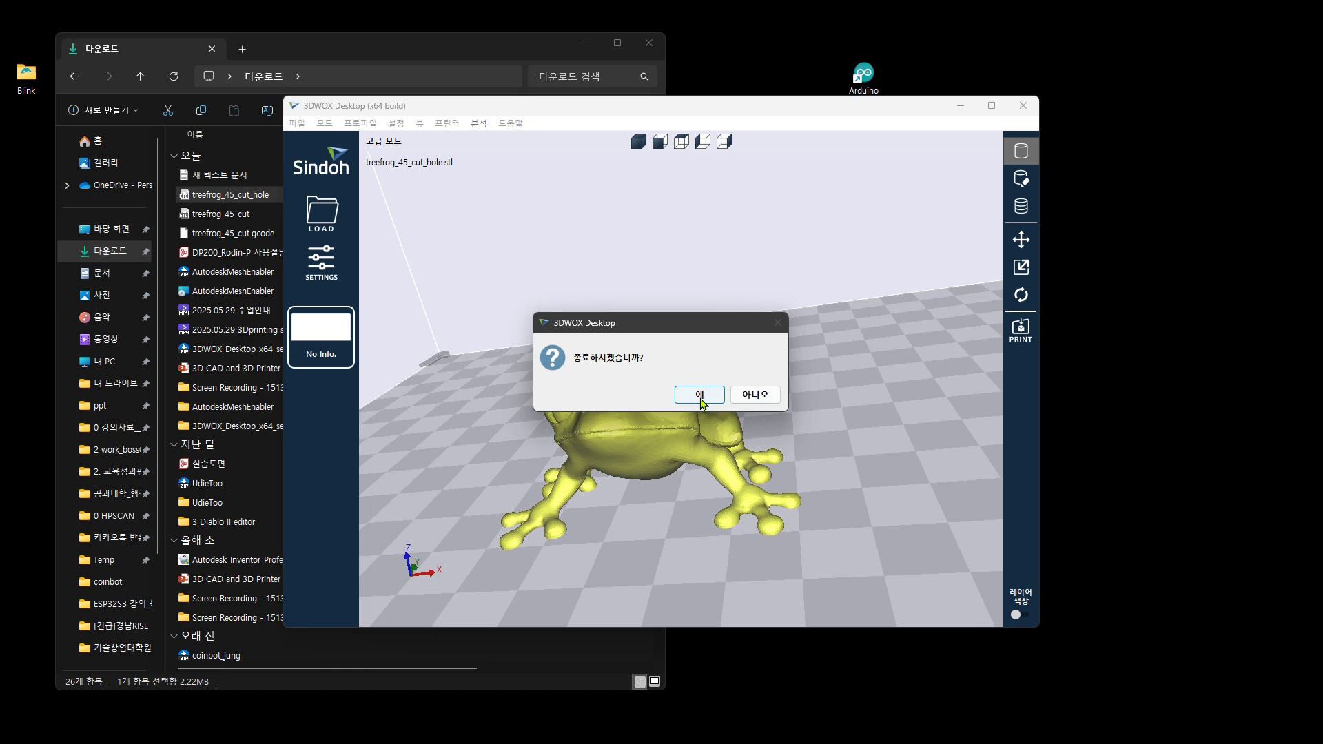
left_click(697, 394)
Close the Downloads folder window and bring the Inventor window back onto this screen, maximized
left_click(649, 43)
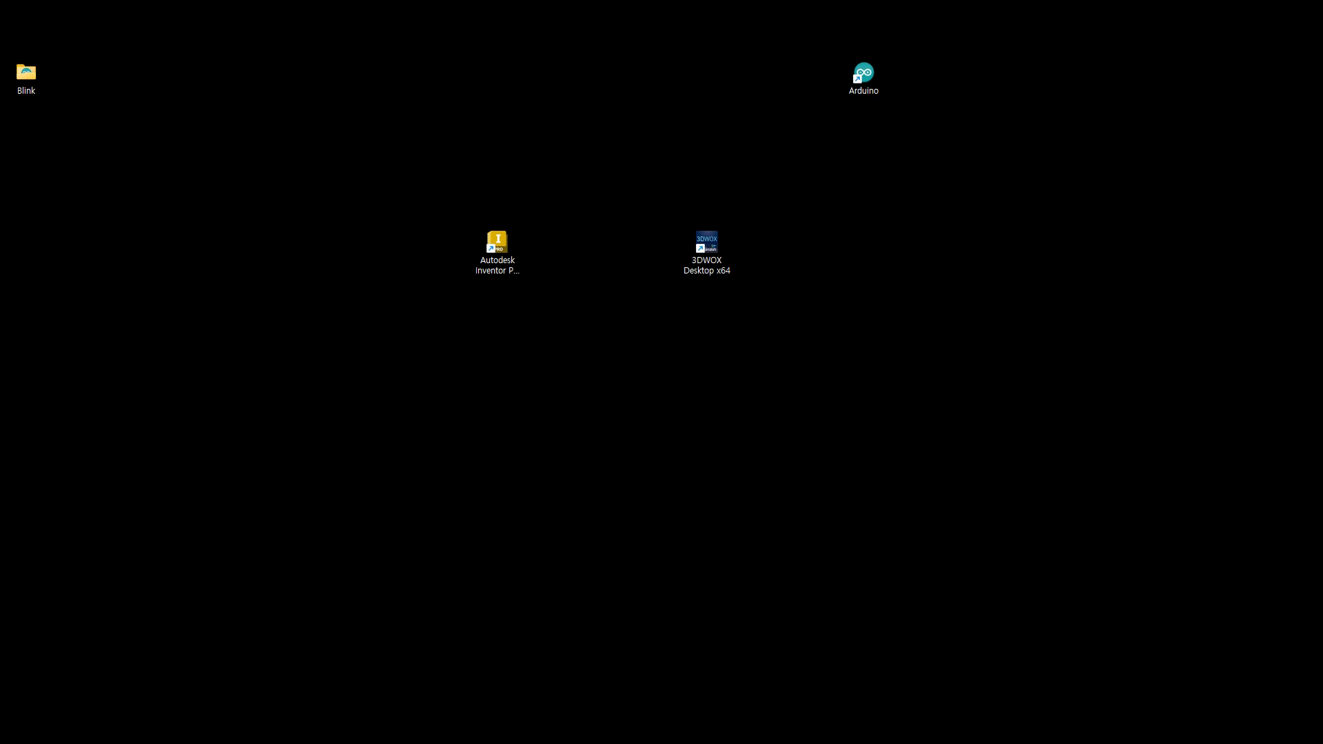
left_click_drag(1322, 131, 687, 99)
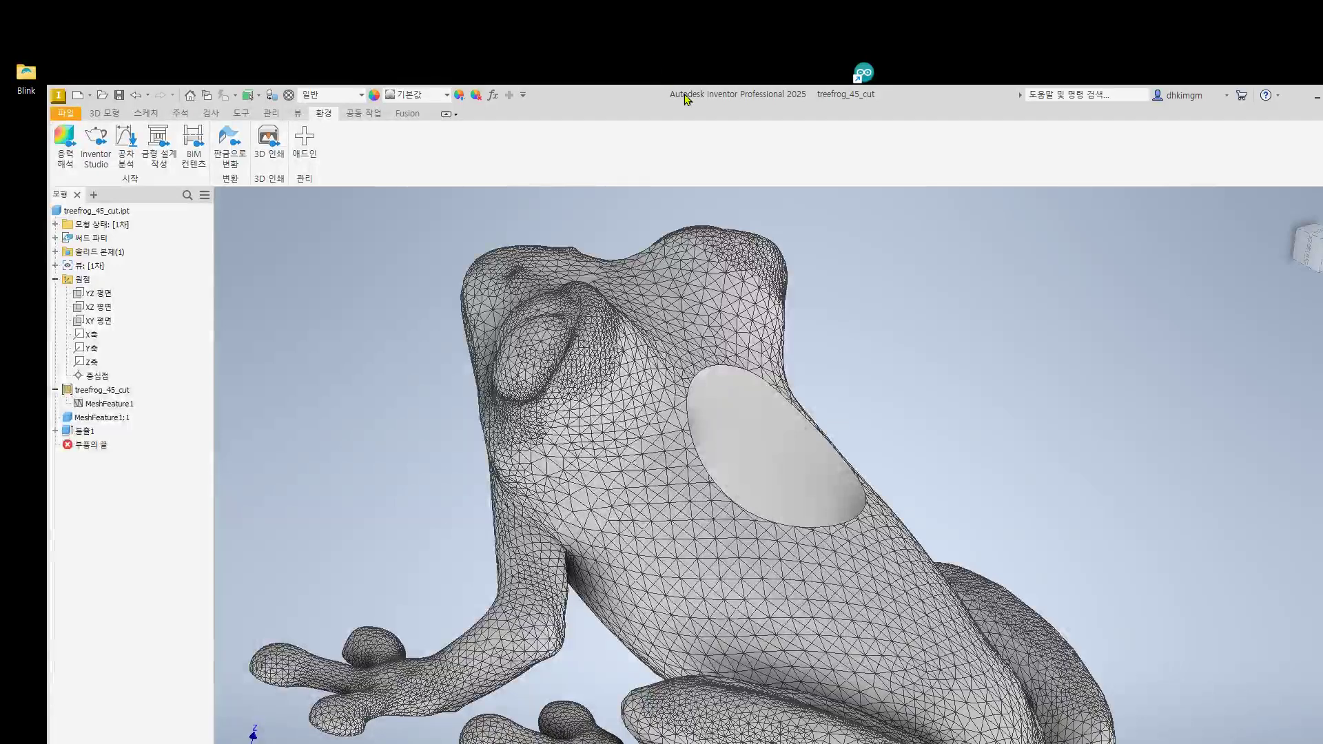
double_click(687, 99)
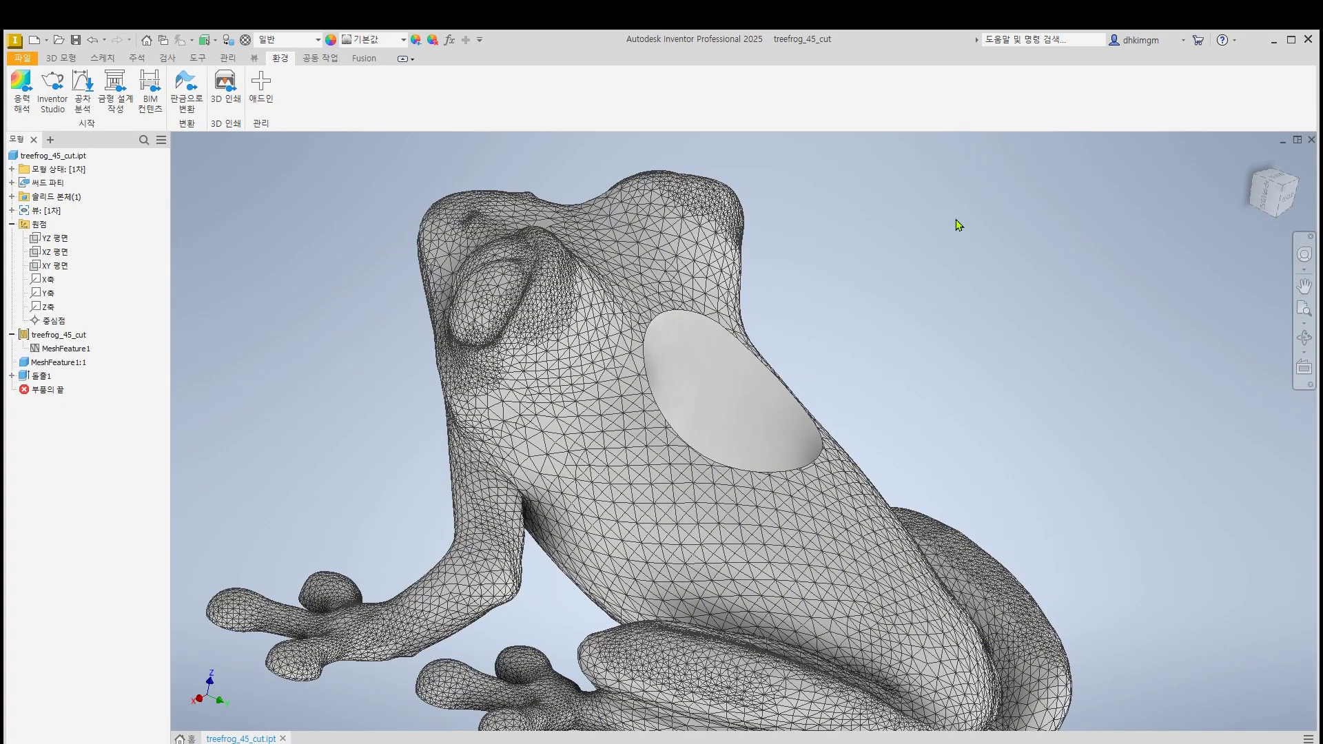